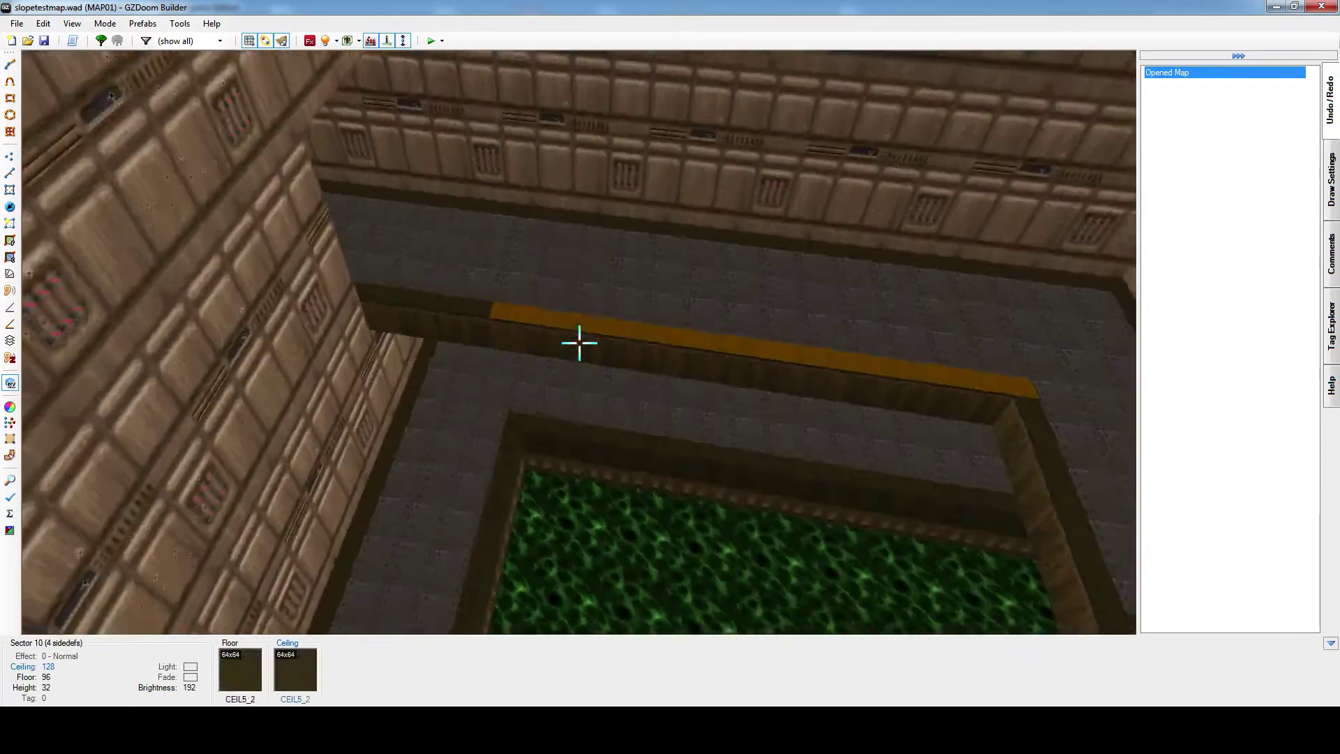
# Draw a lengthwise floor slope on the low walkway sector beside the nukage pool, from its north edge to its south edge.
pyautogui.press('d')
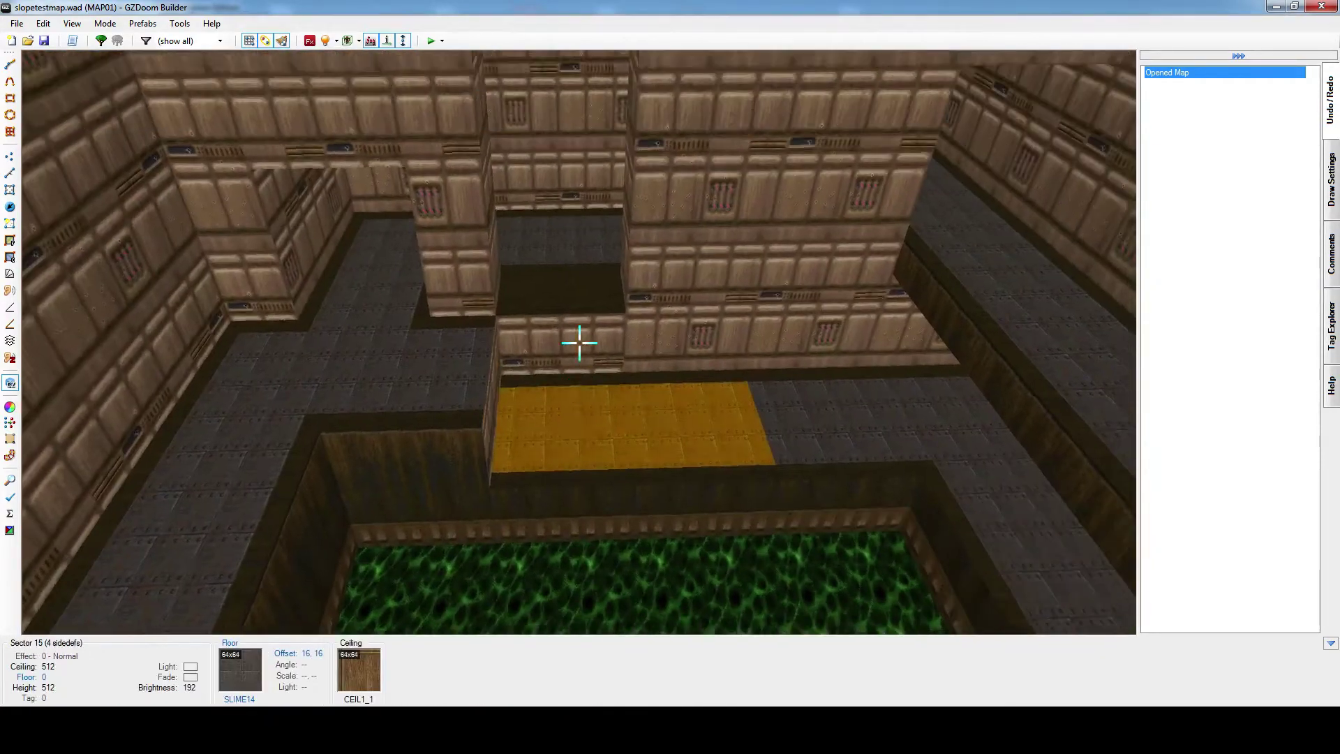
pyautogui.press('e')
pyautogui.press('f')
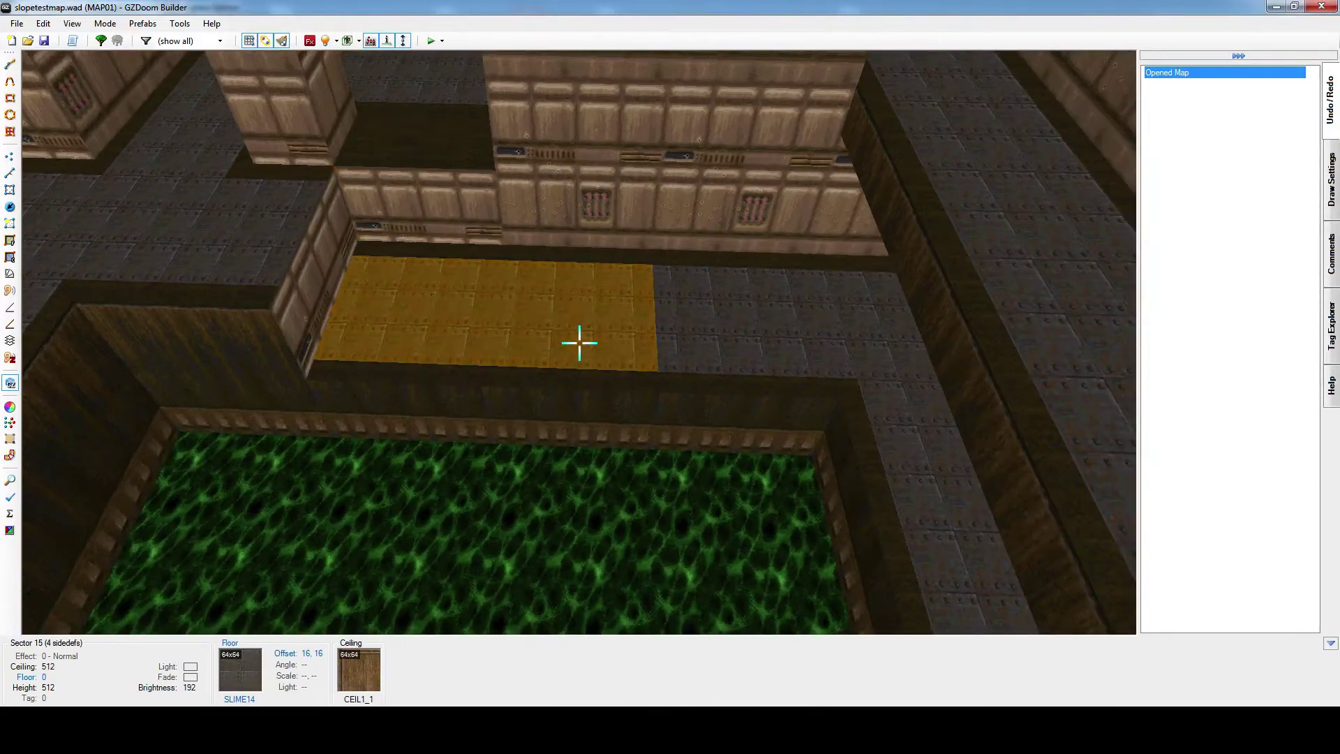
pyautogui.click(580, 343)
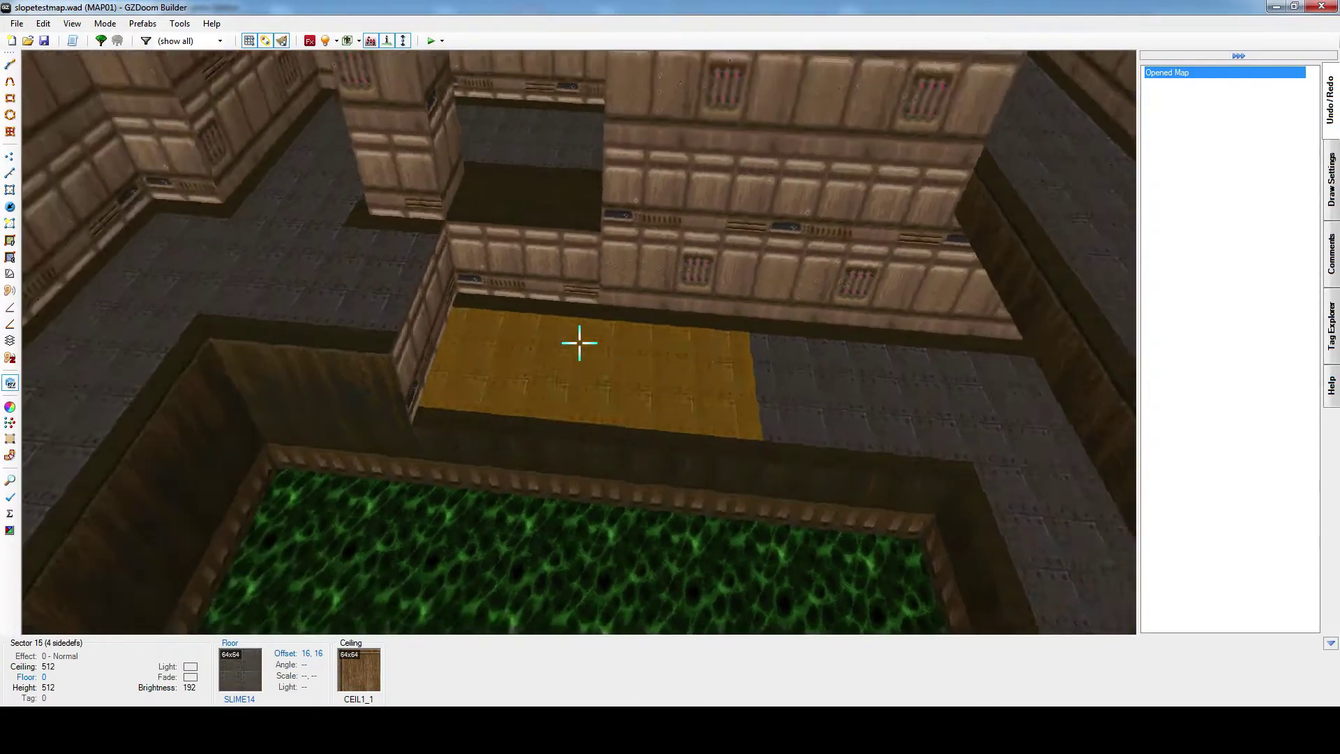
pyautogui.press('w')
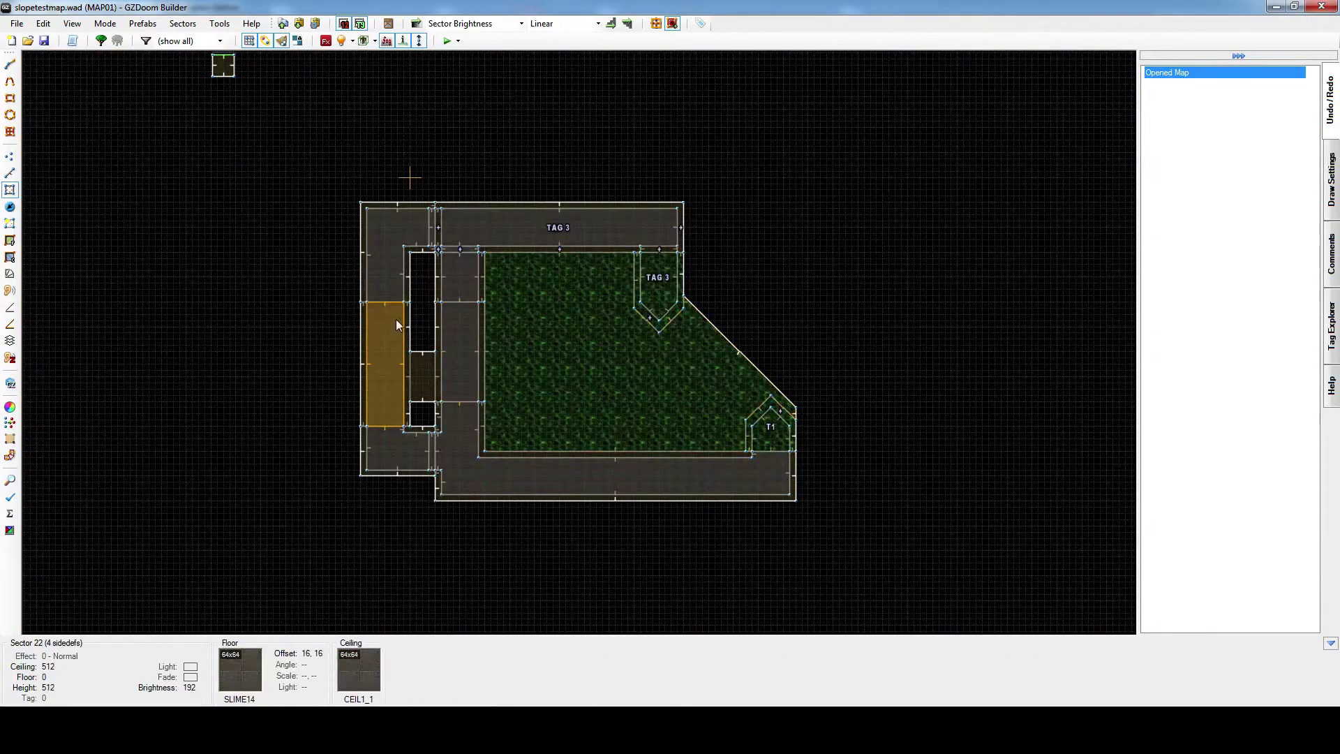
pyautogui.scroll(4, 458, 337)
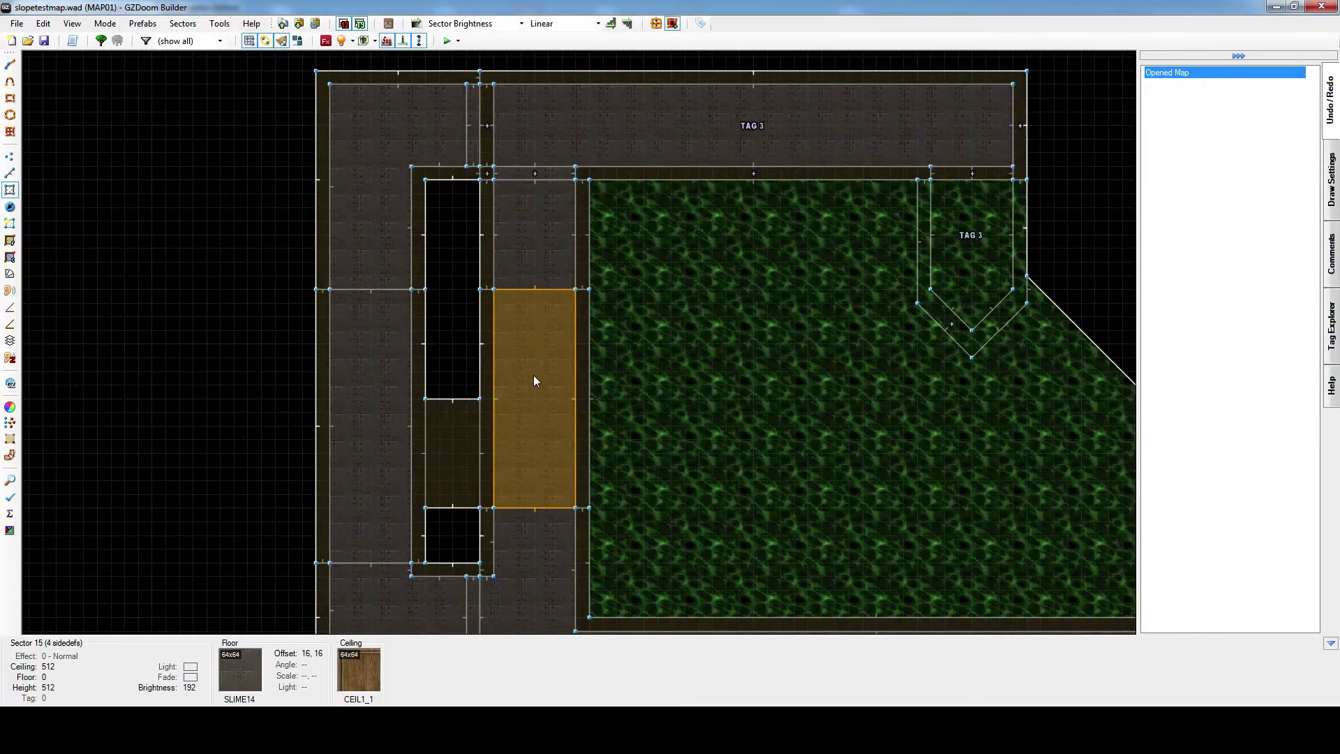
pyautogui.click(537, 355)
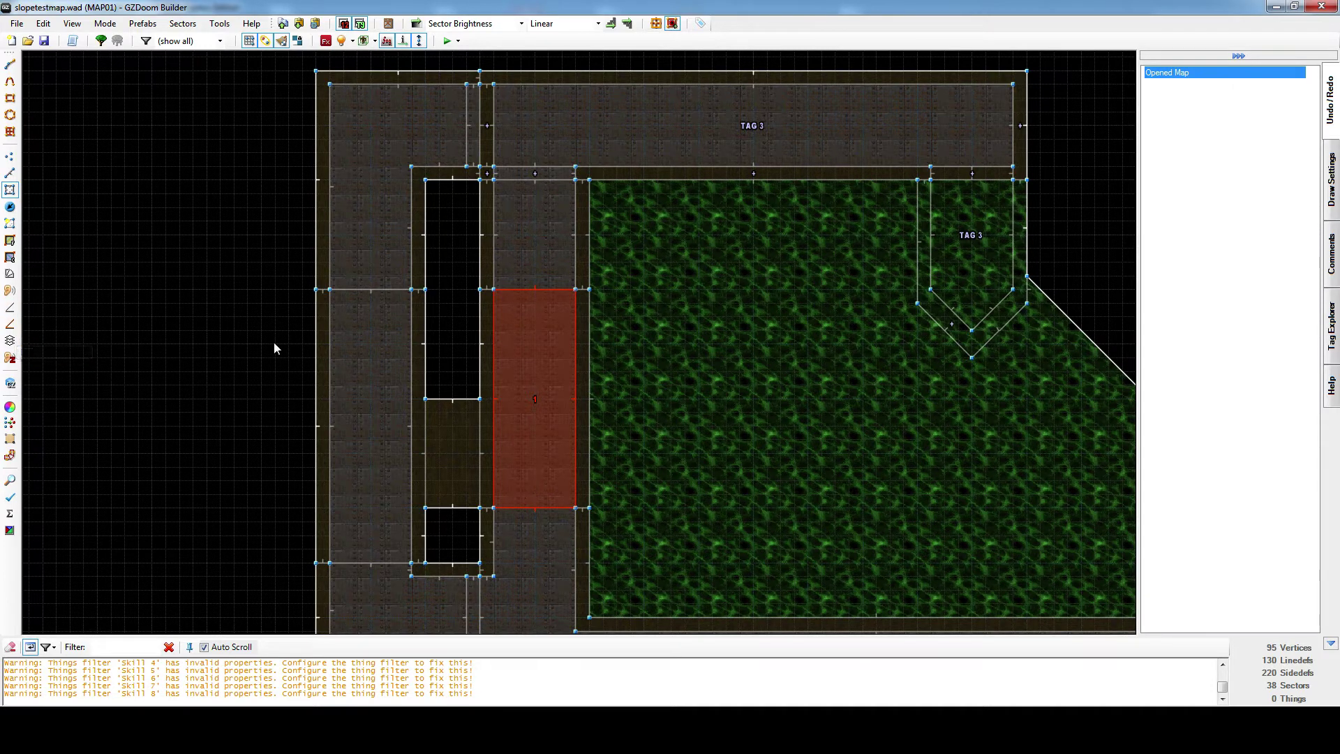
pyautogui.click(15, 325)
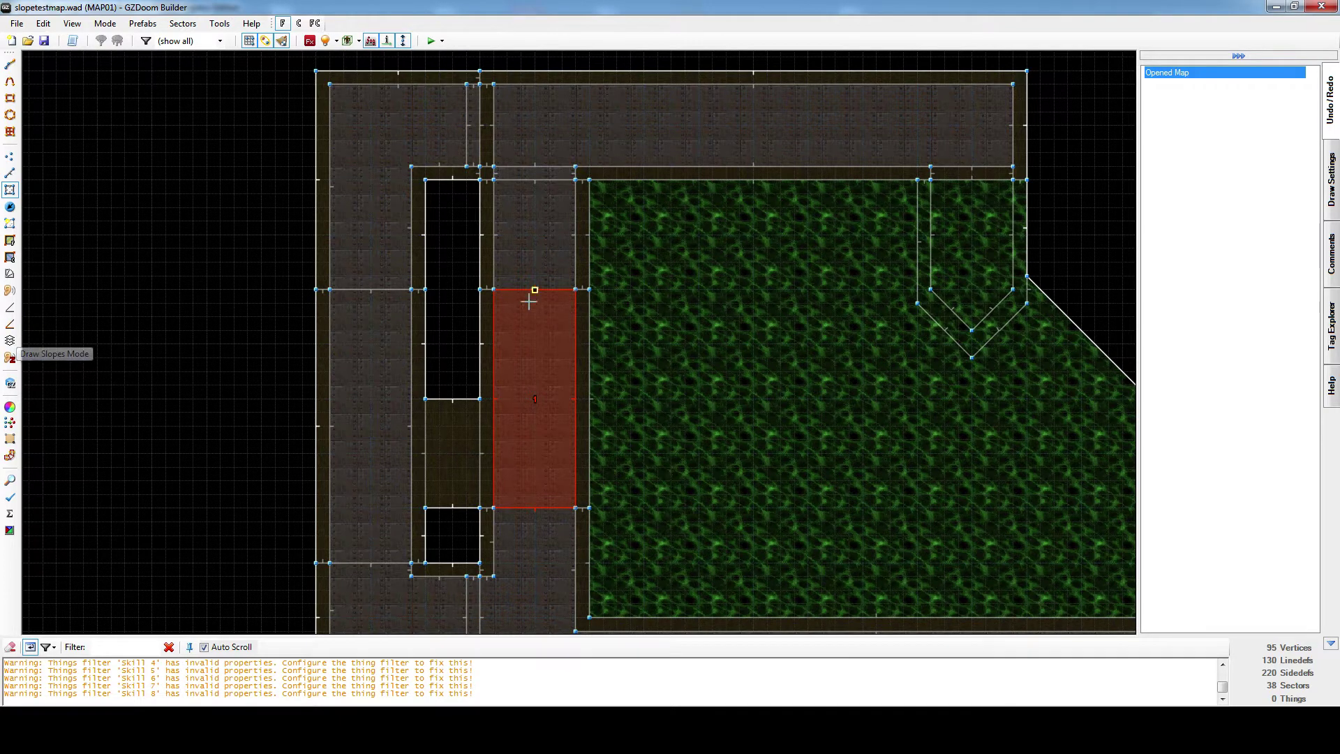
pyautogui.scroll(1, 513, 289)
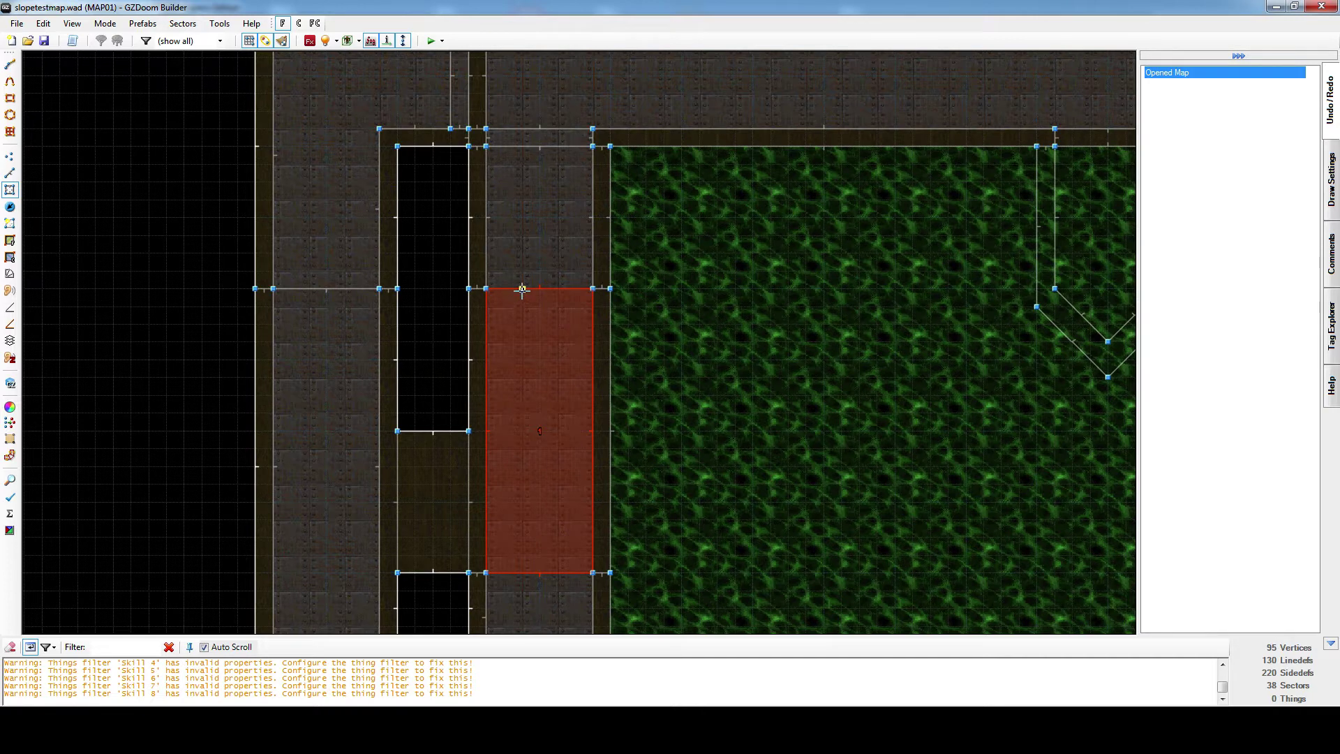
pyautogui.click(523, 289)
pyautogui.moveTo(520, 503); pyautogui.dragTo(509, 410, button='middle')
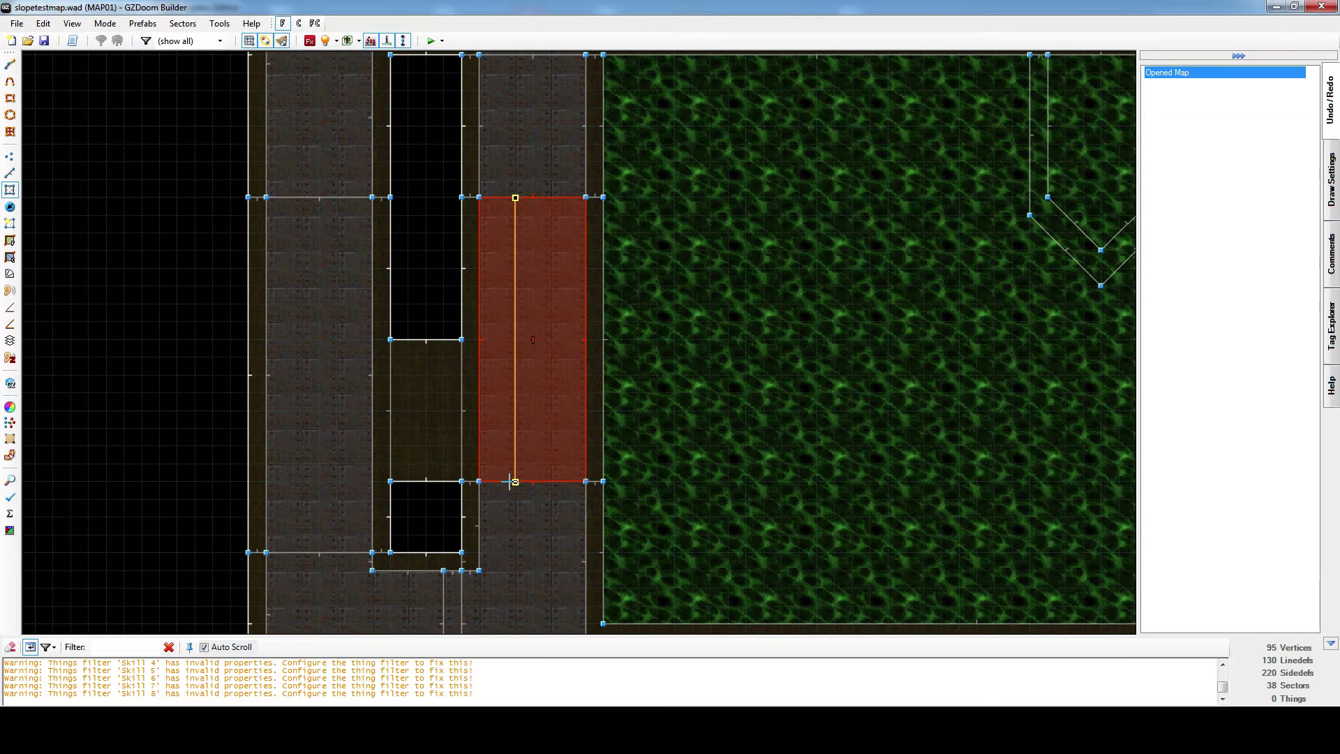
pyautogui.click(513, 482)
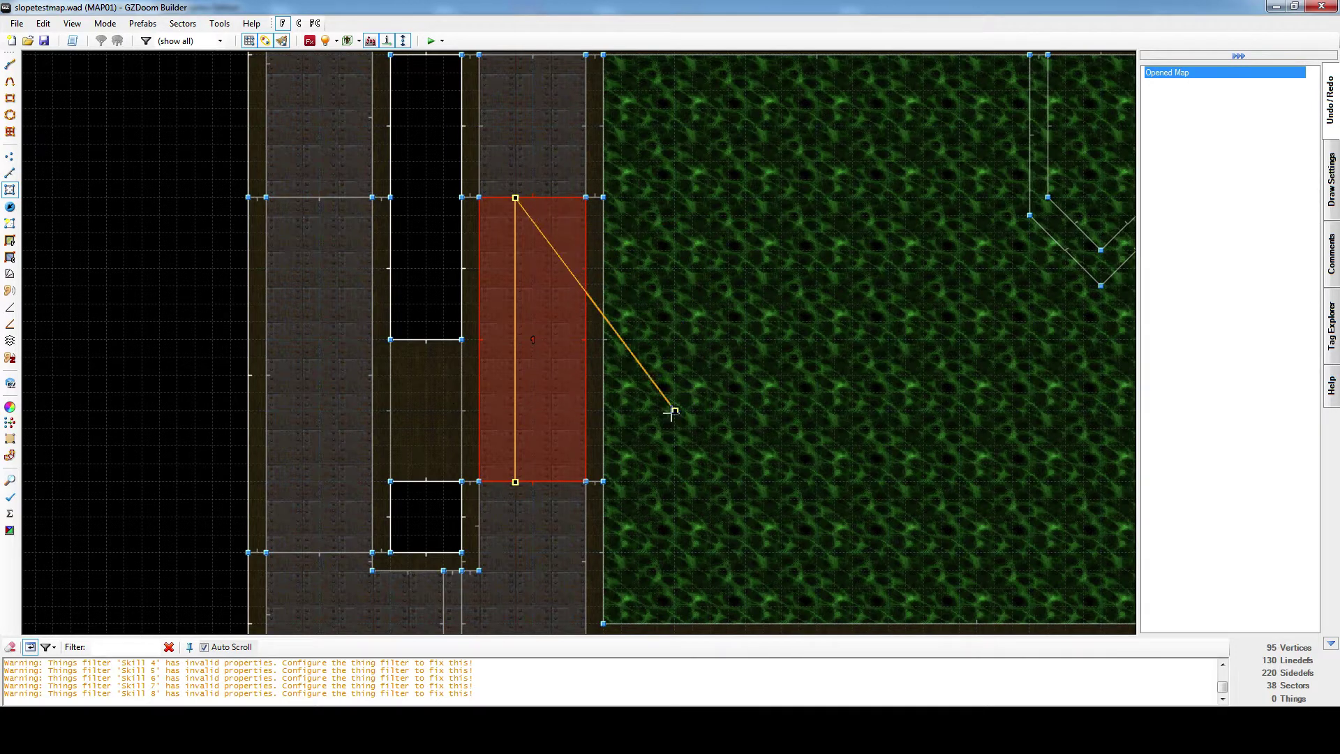
pyautogui.click(746, 413)
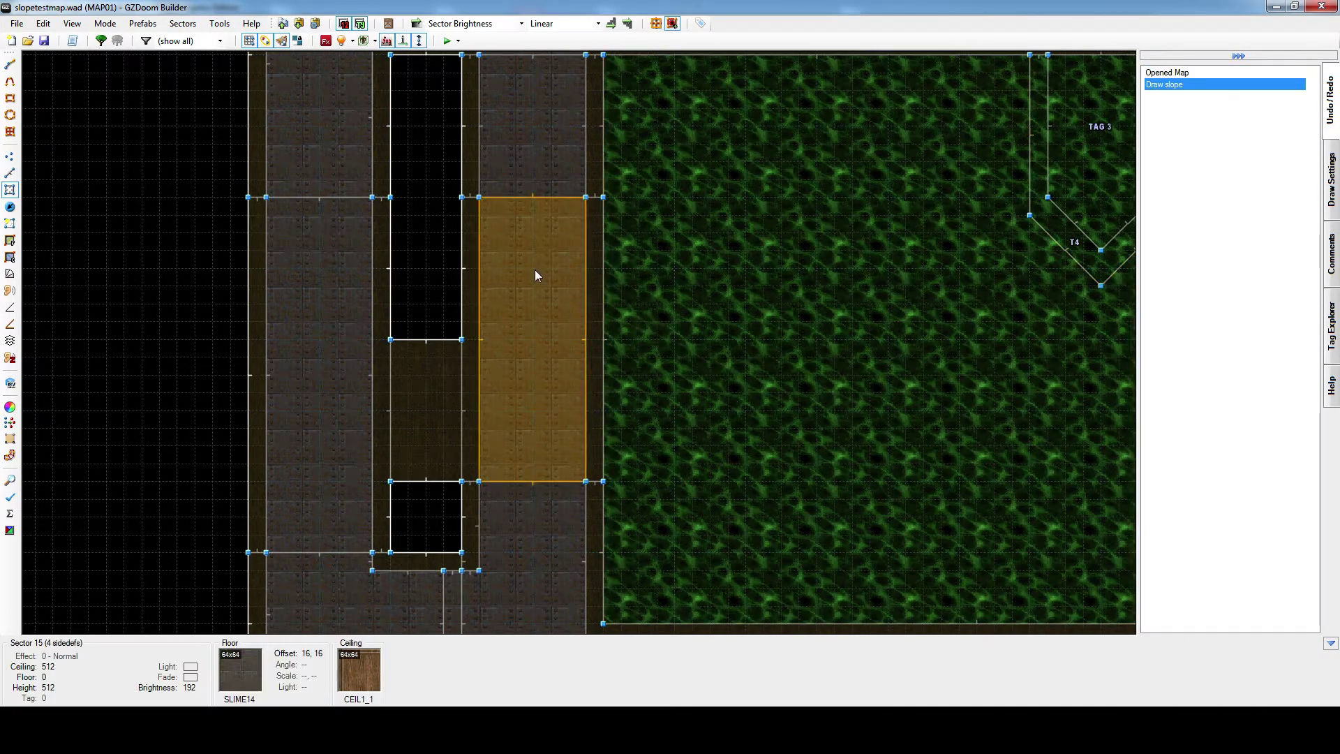
# Examine the sloped walkway in the 3D view, including its join with the higher floor and its exposed side.
pyautogui.scroll(-2, 520, 307)
pyautogui.moveTo(514, 417); pyautogui.dragTo(511, 326, button='middle')
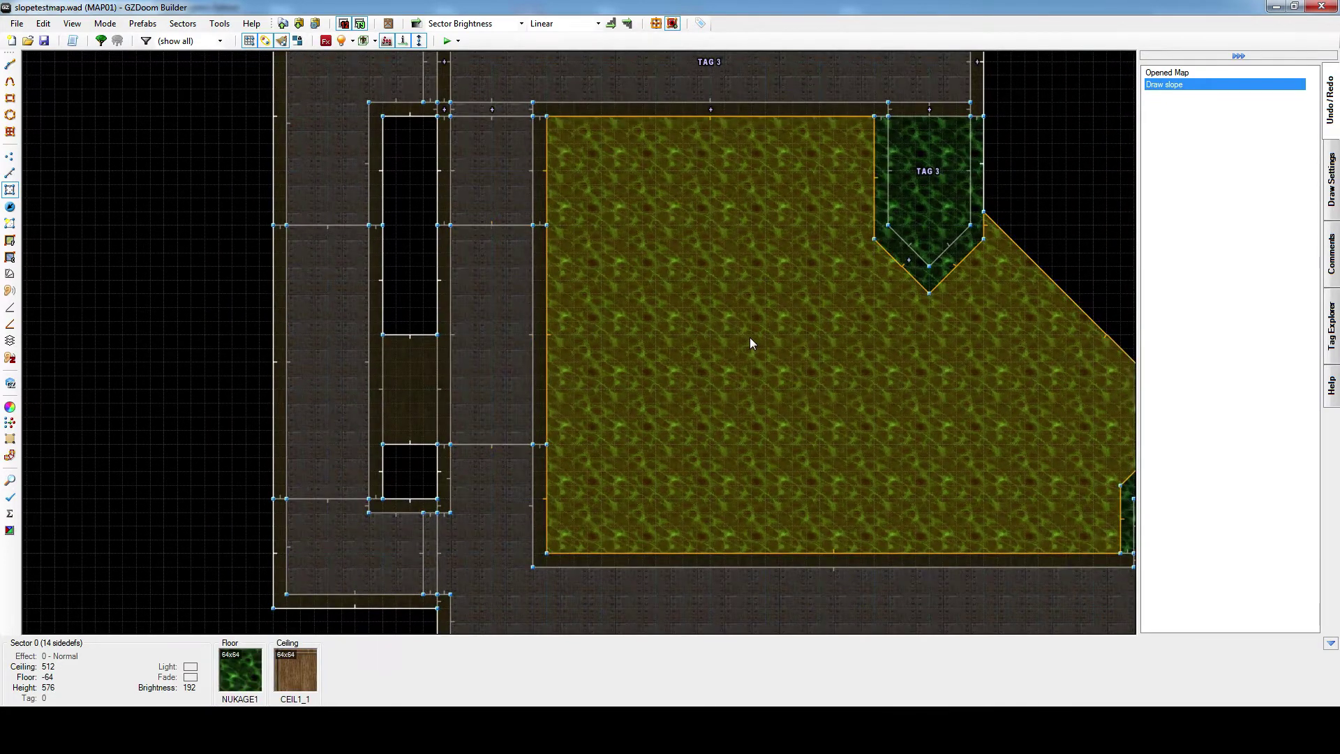
pyautogui.press('w')
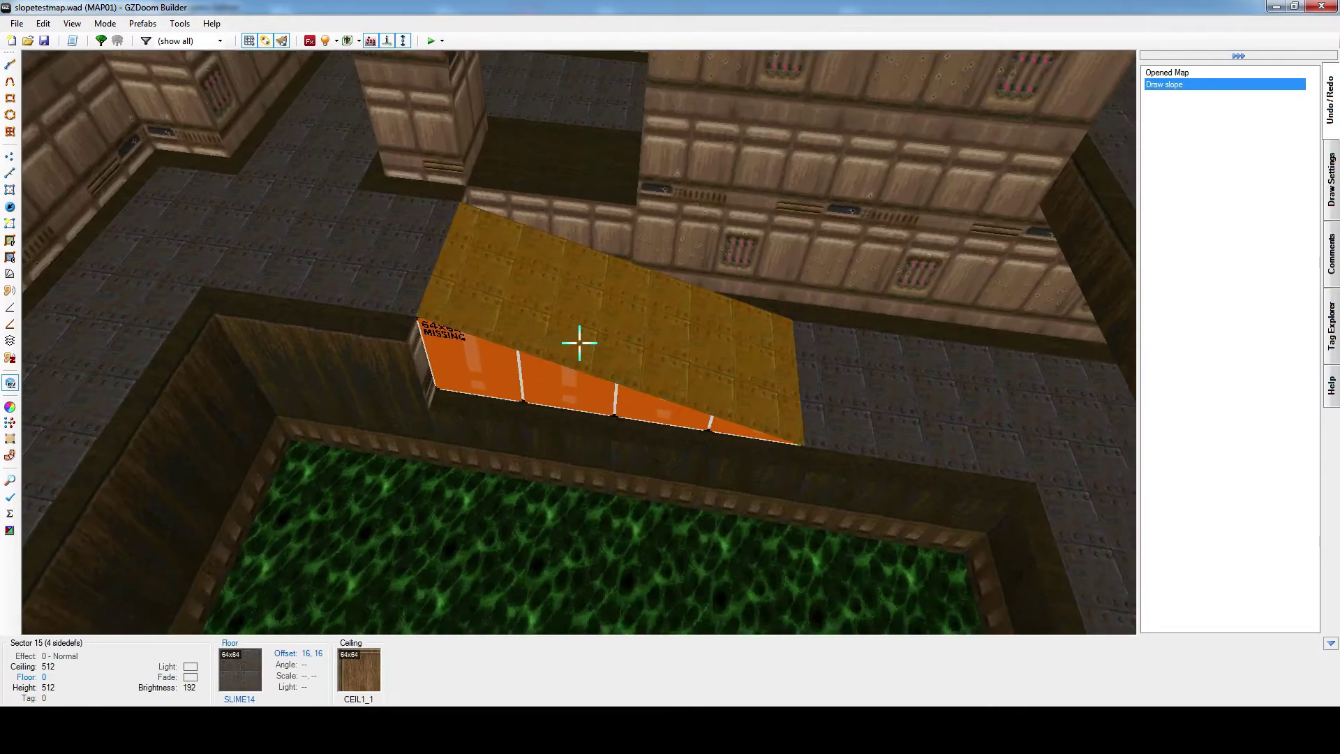
pyautogui.press('s')
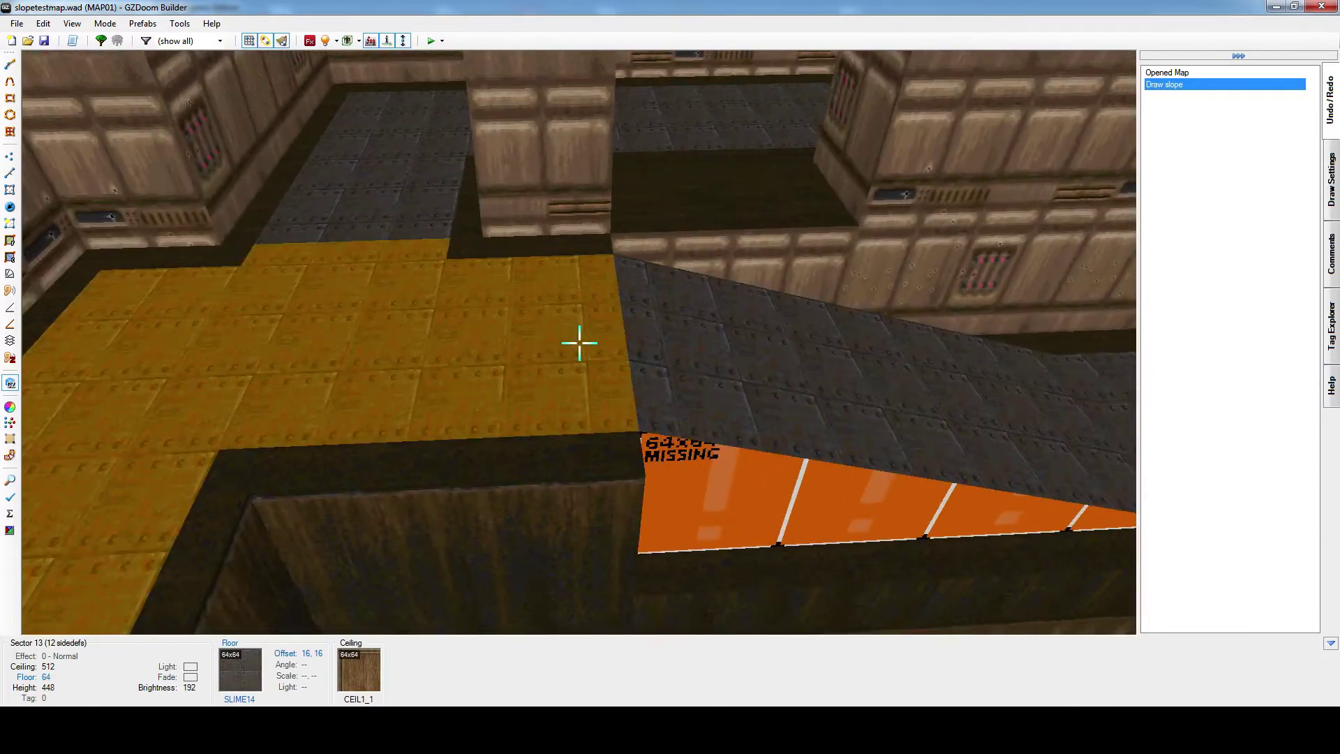
pyautogui.press('f')
pyautogui.press('s')
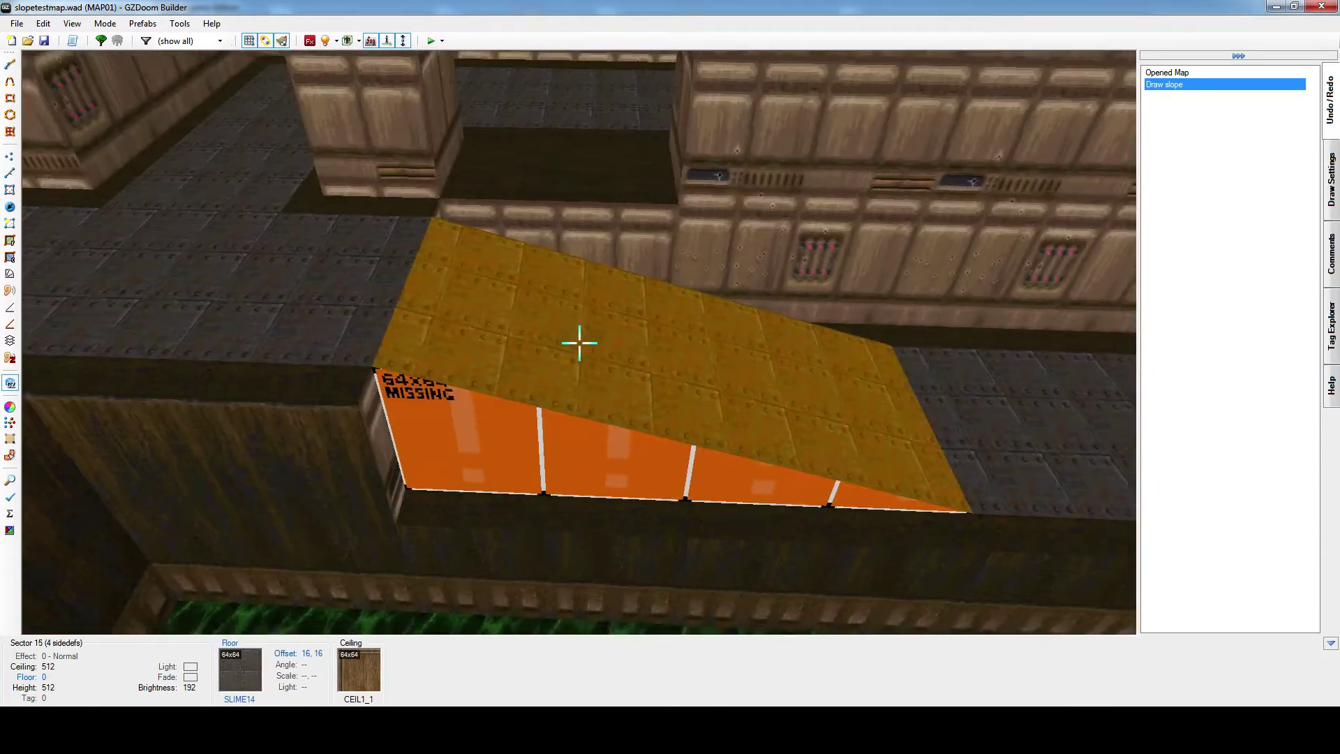
pyautogui.press('f')
pyautogui.press('w')
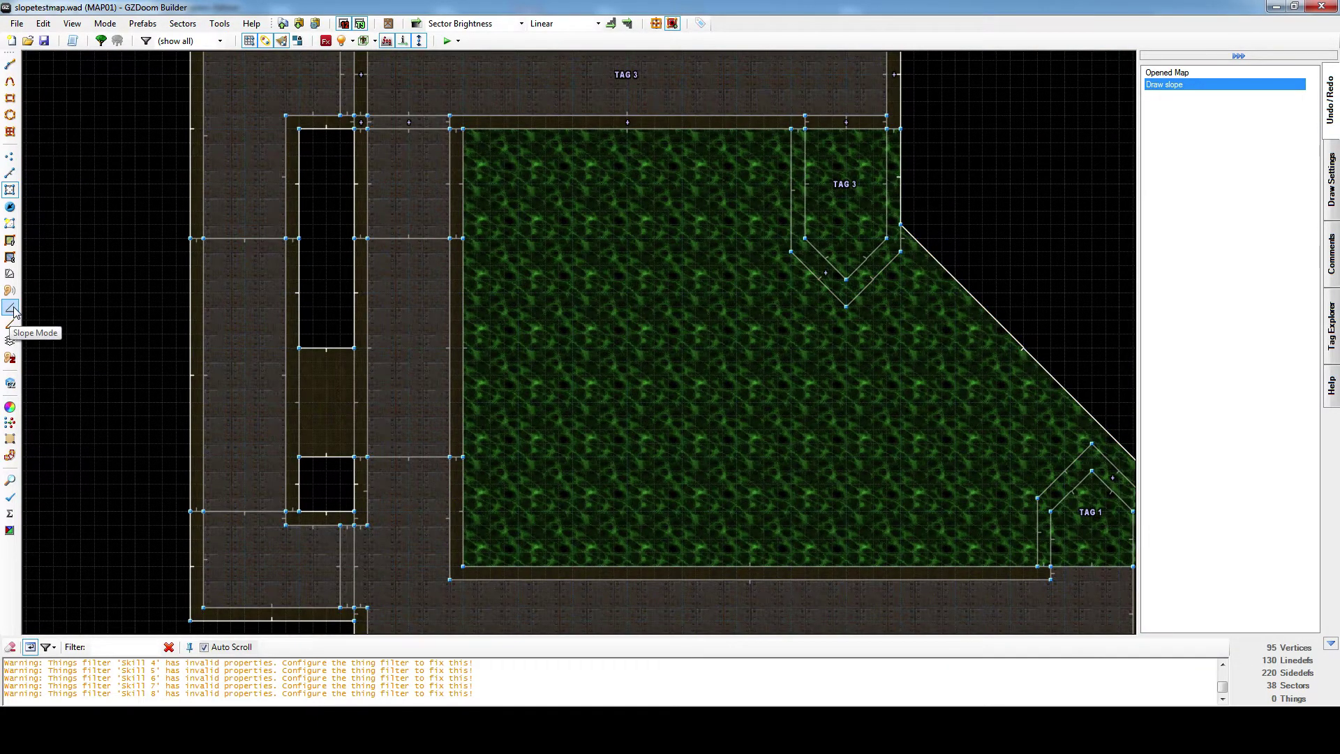
# Move the height-0 slope vertex to the middle of the pool-side edge and the height-64 vertex opposite it on the wall side.
pyautogui.click(11, 308)
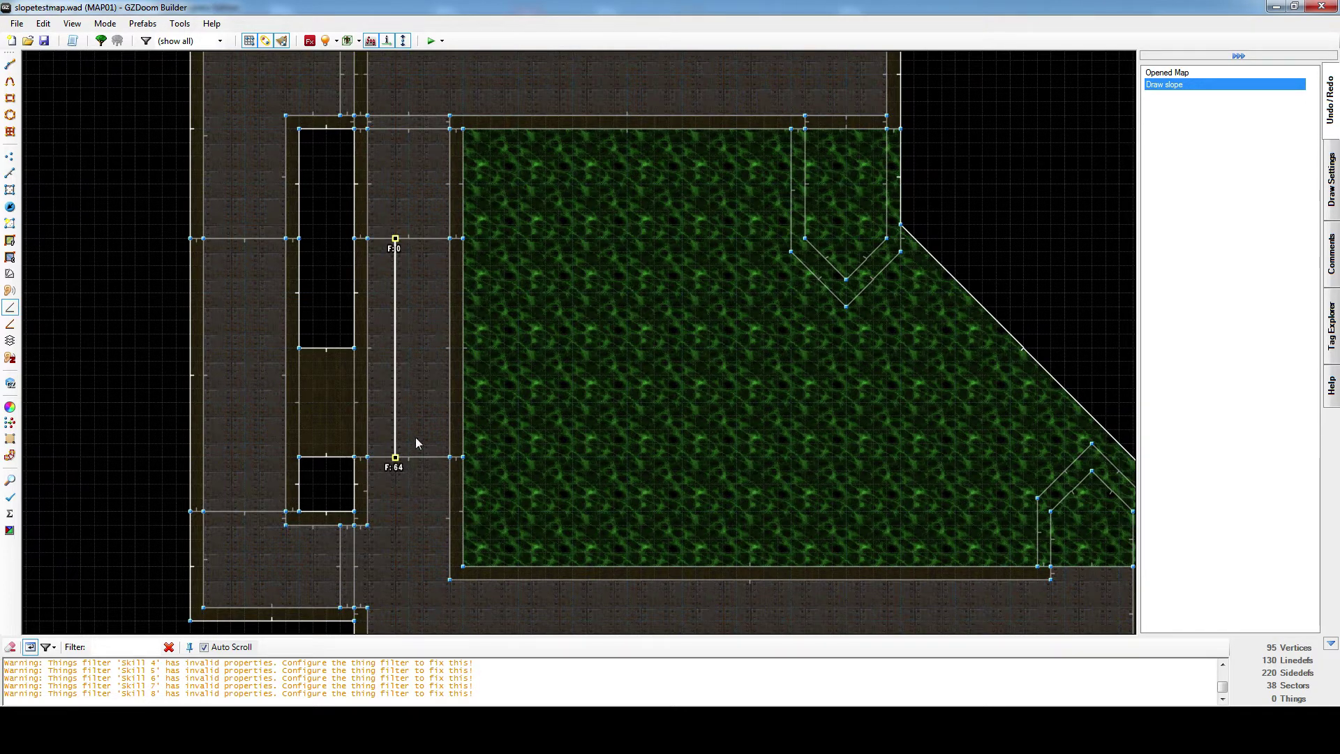
pyautogui.scroll(3, 398, 242)
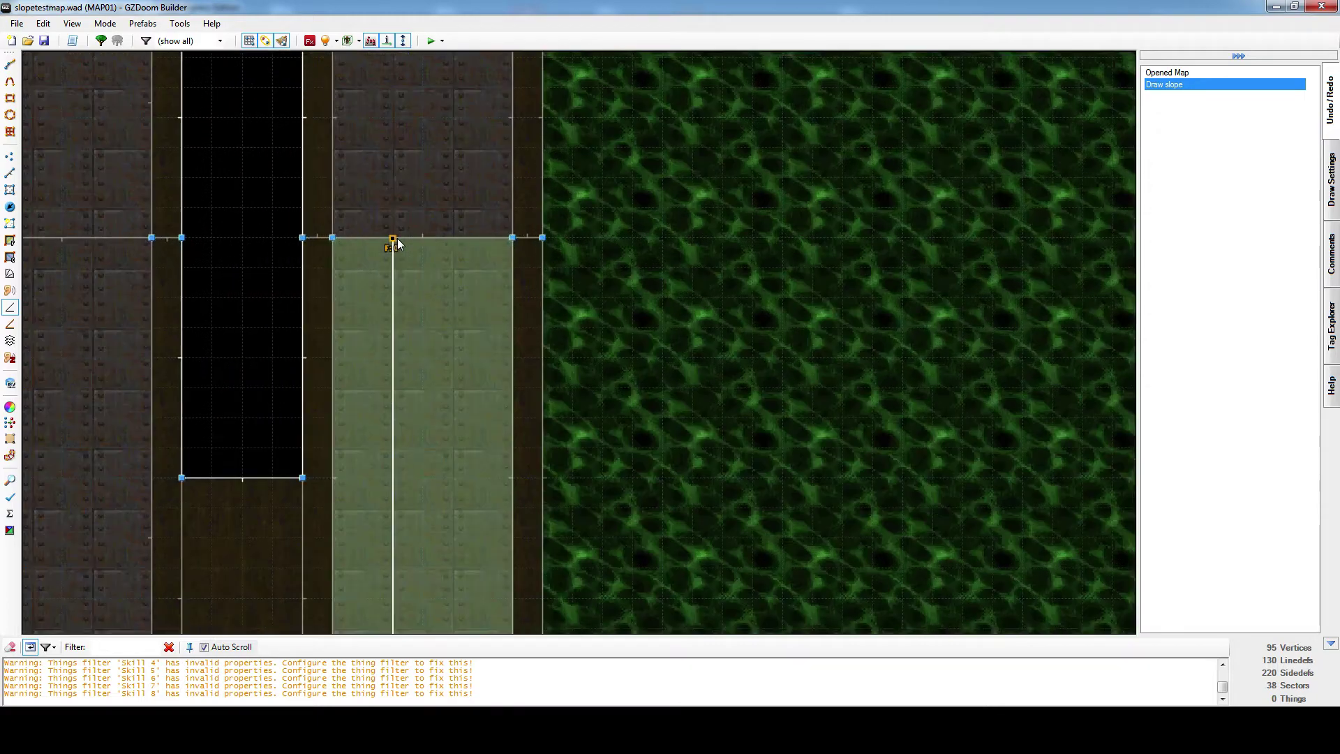
pyautogui.scroll(-3, 388, 242)
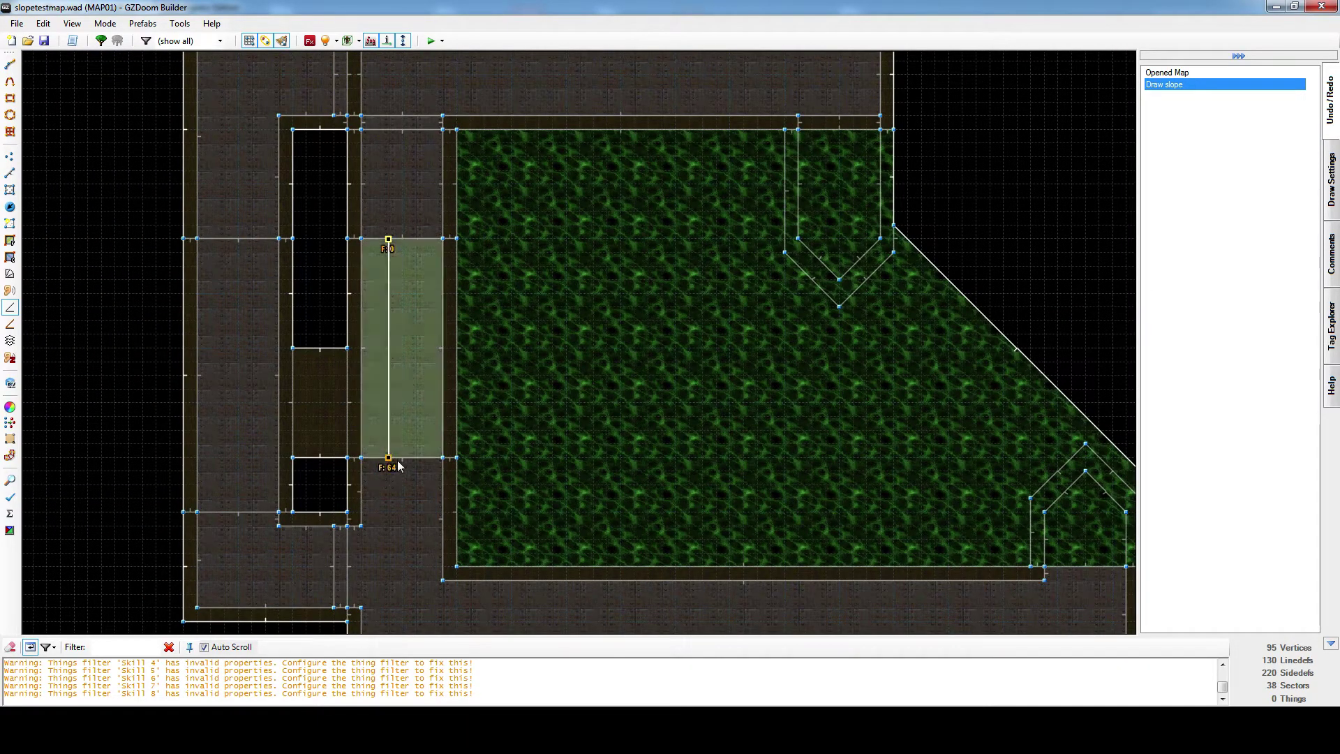
pyautogui.scroll(1, 389, 465)
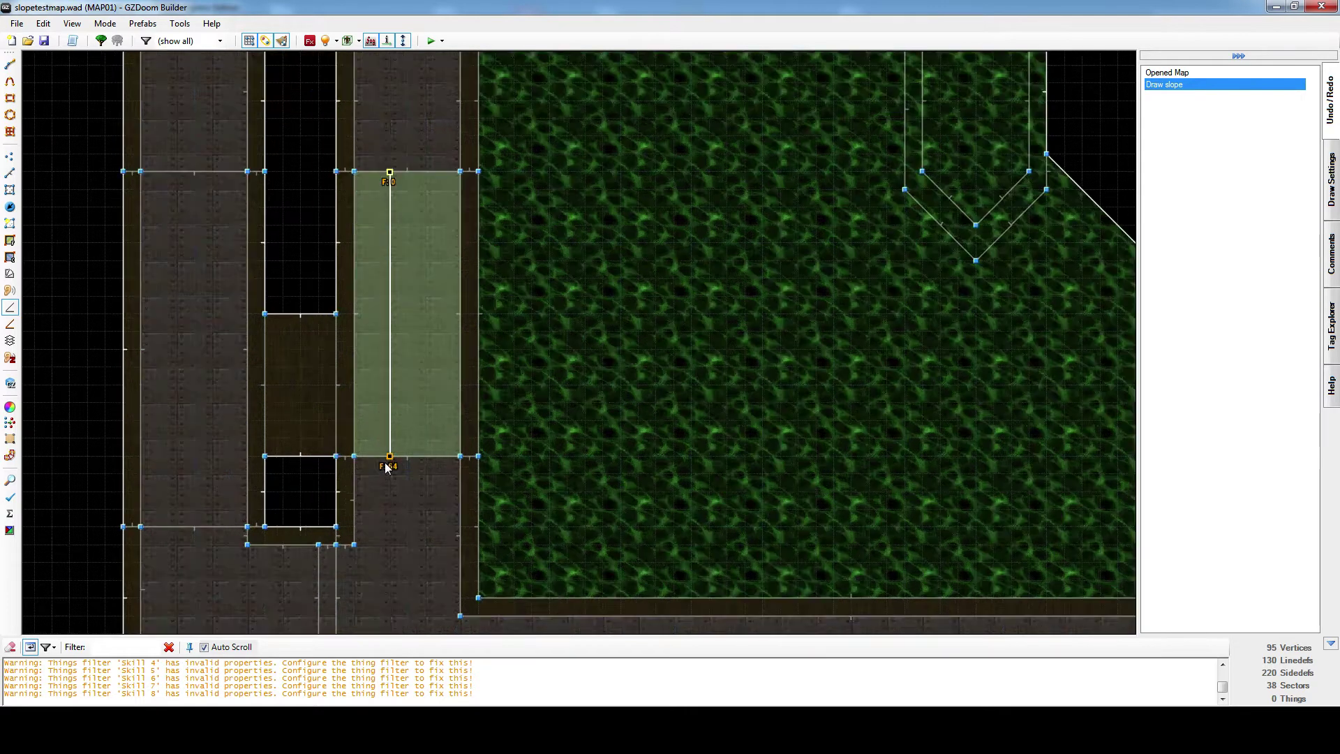
pyautogui.scroll(-1, 387, 464)
pyautogui.moveTo(390, 457); pyautogui.dragTo(371, 476, button='middle')
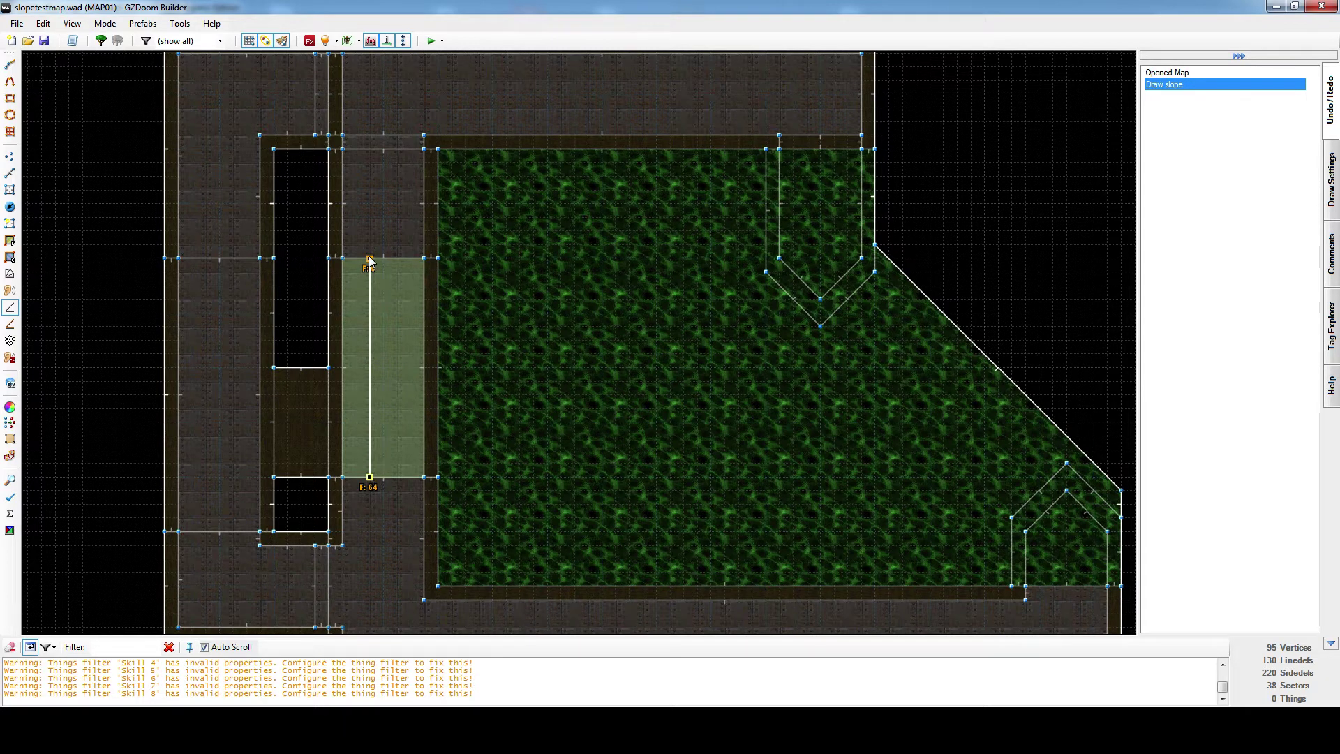
pyautogui.moveTo(370, 259); pyautogui.dragTo(435, 374)
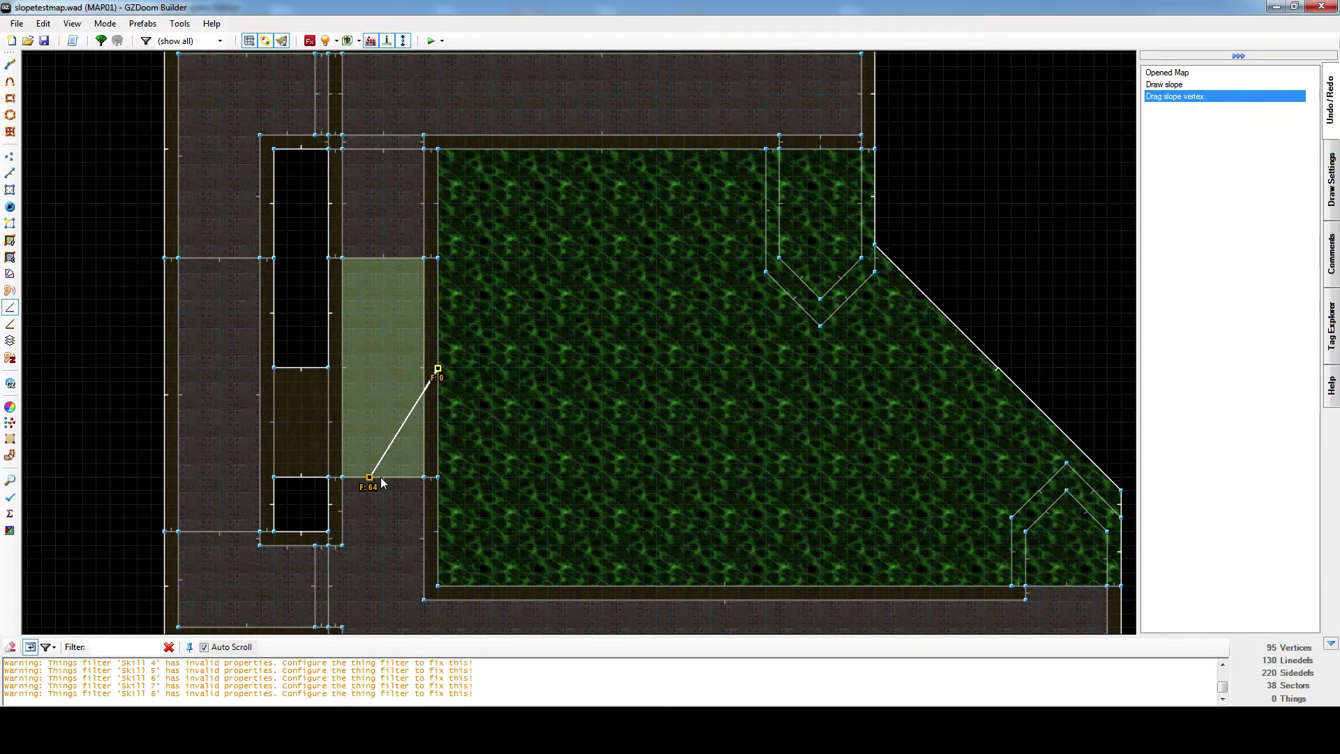
pyautogui.moveTo(372, 481); pyautogui.dragTo(329, 369)
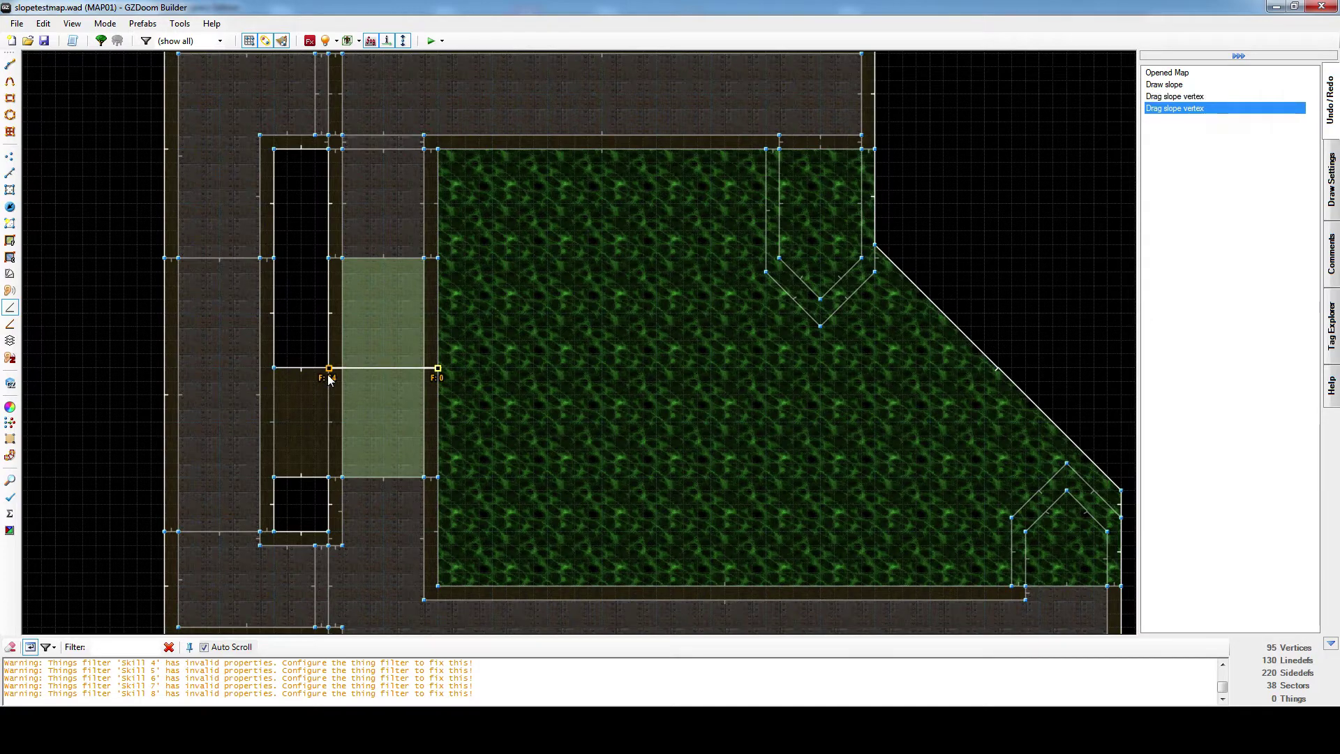
pyautogui.press('w')
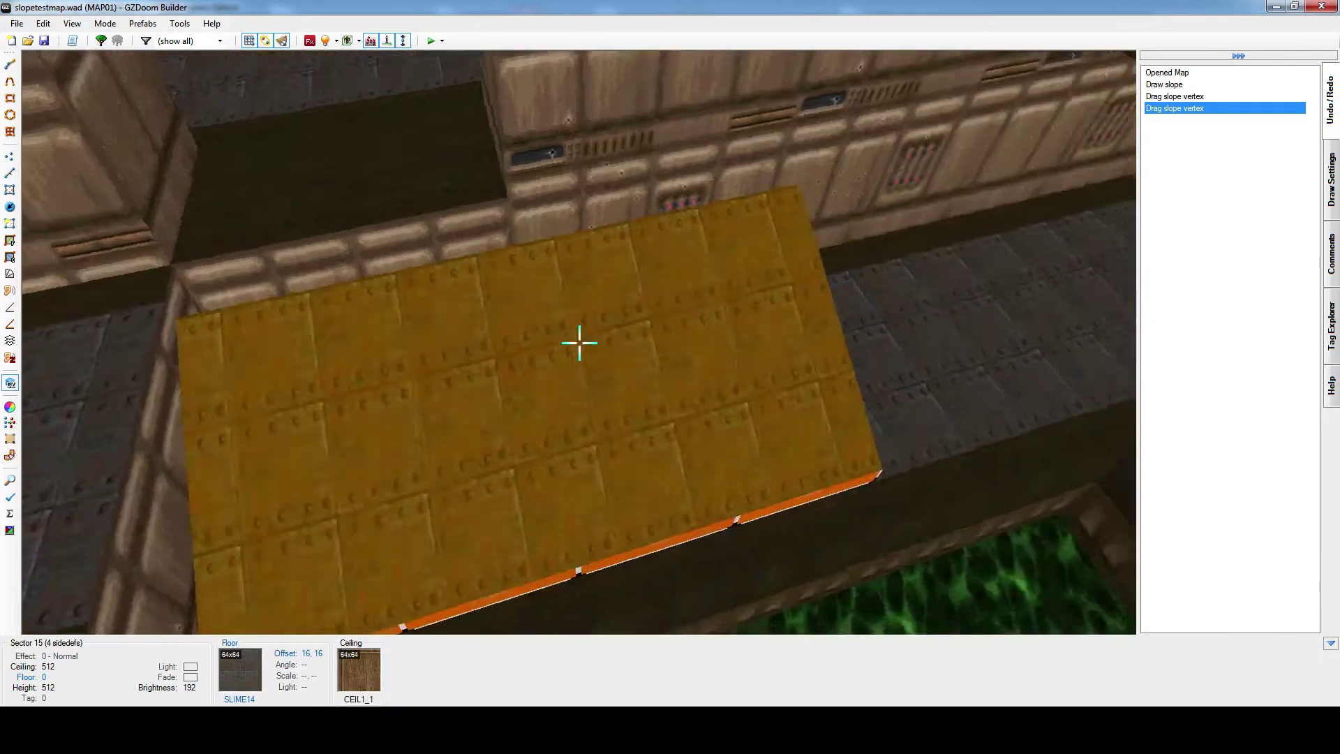
pyautogui.press('s')
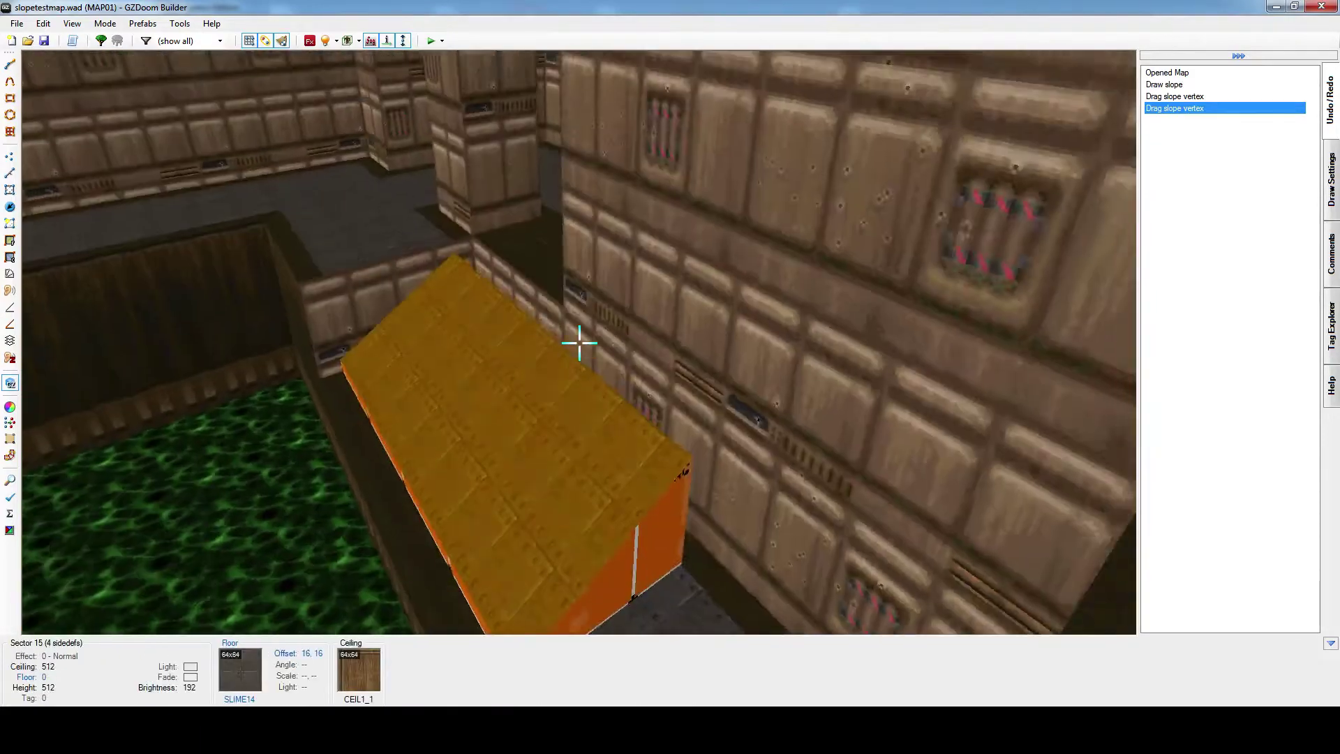
pyautogui.press('w')
# Offset the two slope vertices in opposite directions along the ramp's long sides for a diagonal slope and check it in 3D.
pyautogui.moveTo(503, 535); pyautogui.dragTo(504, 510, button='right')
pyautogui.moveTo(449, 548); pyautogui.dragTo(427, 370, button='middle')
pyautogui.moveTo(371, 359); pyautogui.dragTo(371, 390, button='right')
pyautogui.press('w')
pyautogui.press('e')
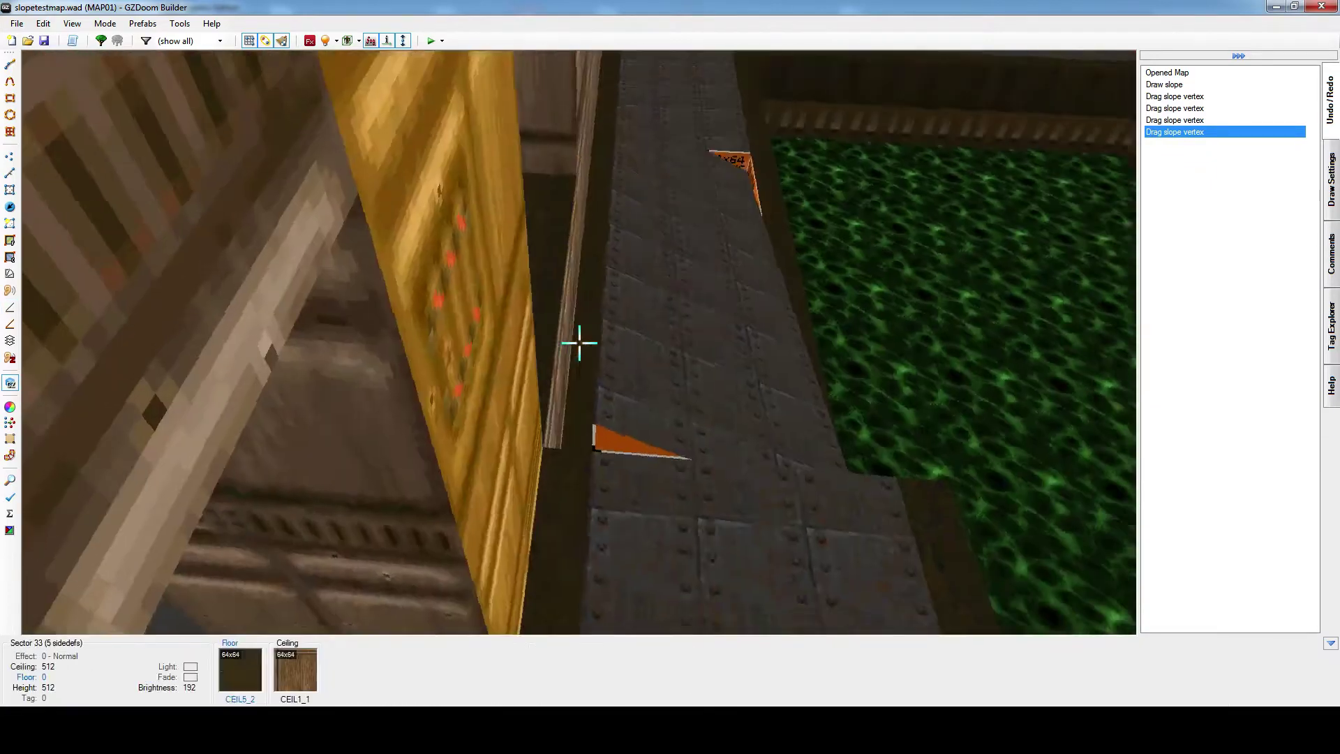
pyautogui.press('w')
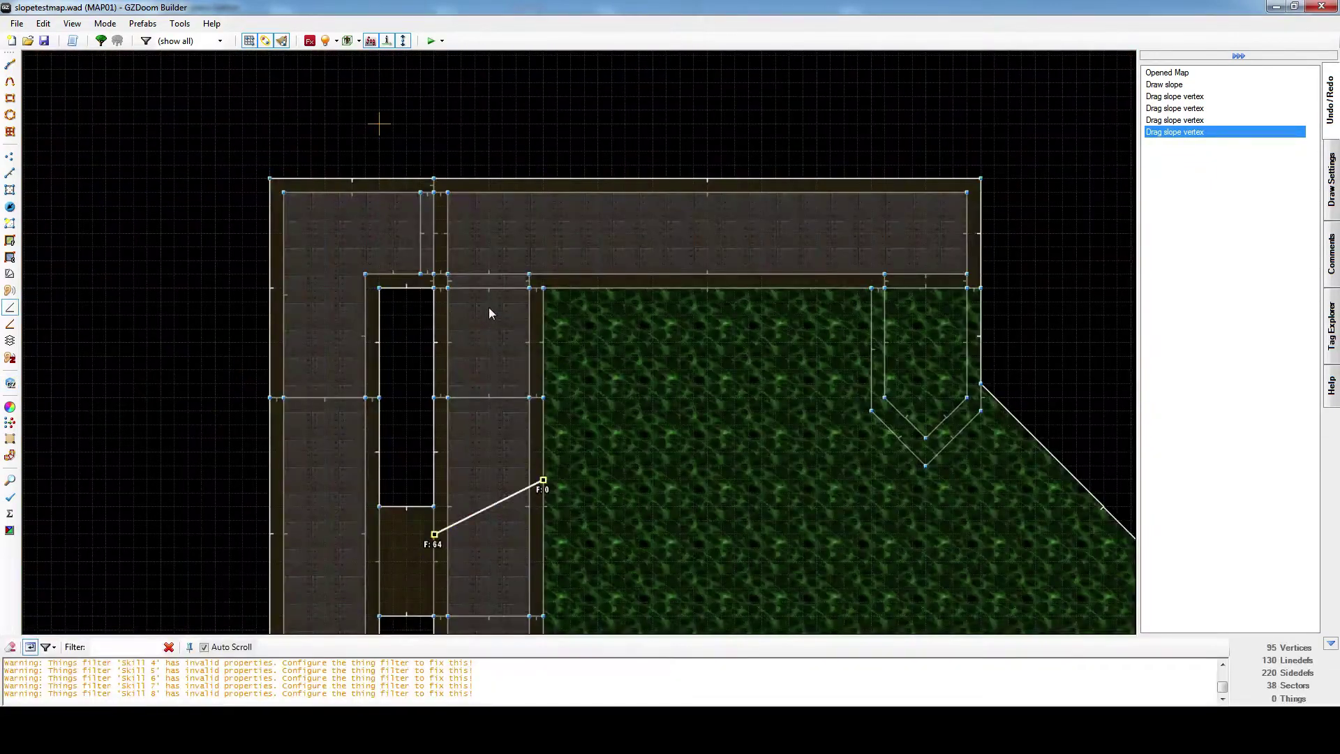
# Move the height-0 slope vertex back to the ramp's north edge and the height-64 vertex to its south edge.
pyautogui.moveTo(489, 313); pyautogui.dragTo(501, 250, button='middle')
pyautogui.moveTo(548, 410); pyautogui.dragTo(480, 327)
pyautogui.moveTo(468, 532); pyautogui.dragTo(417, 303, button='middle')
pyautogui.moveTo(411, 280); pyautogui.dragTo(454, 368)
# Check the lengthwise ramp in the 3D view, selecting and deselecting the floor of the pool-side border strip.
pyautogui.press('q')
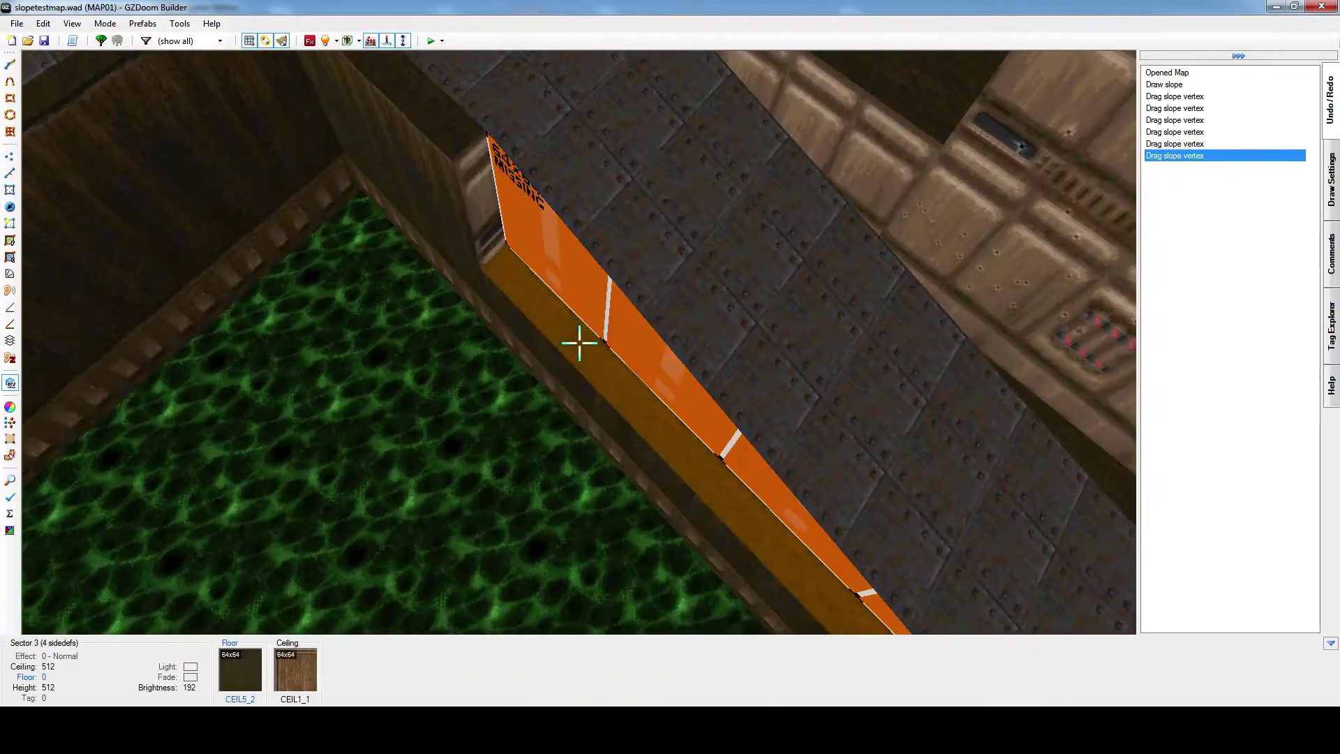
pyautogui.click(580, 343)
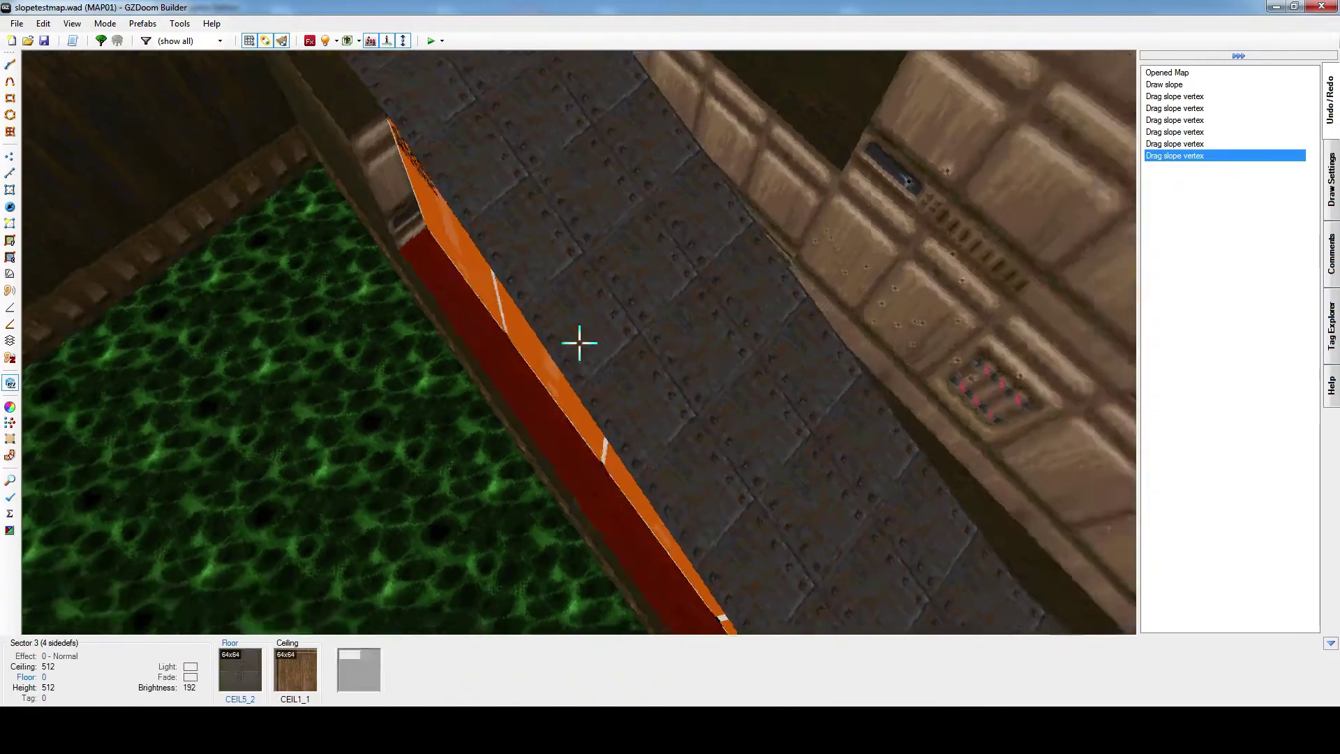
pyautogui.click(579, 342)
pyautogui.press('c')
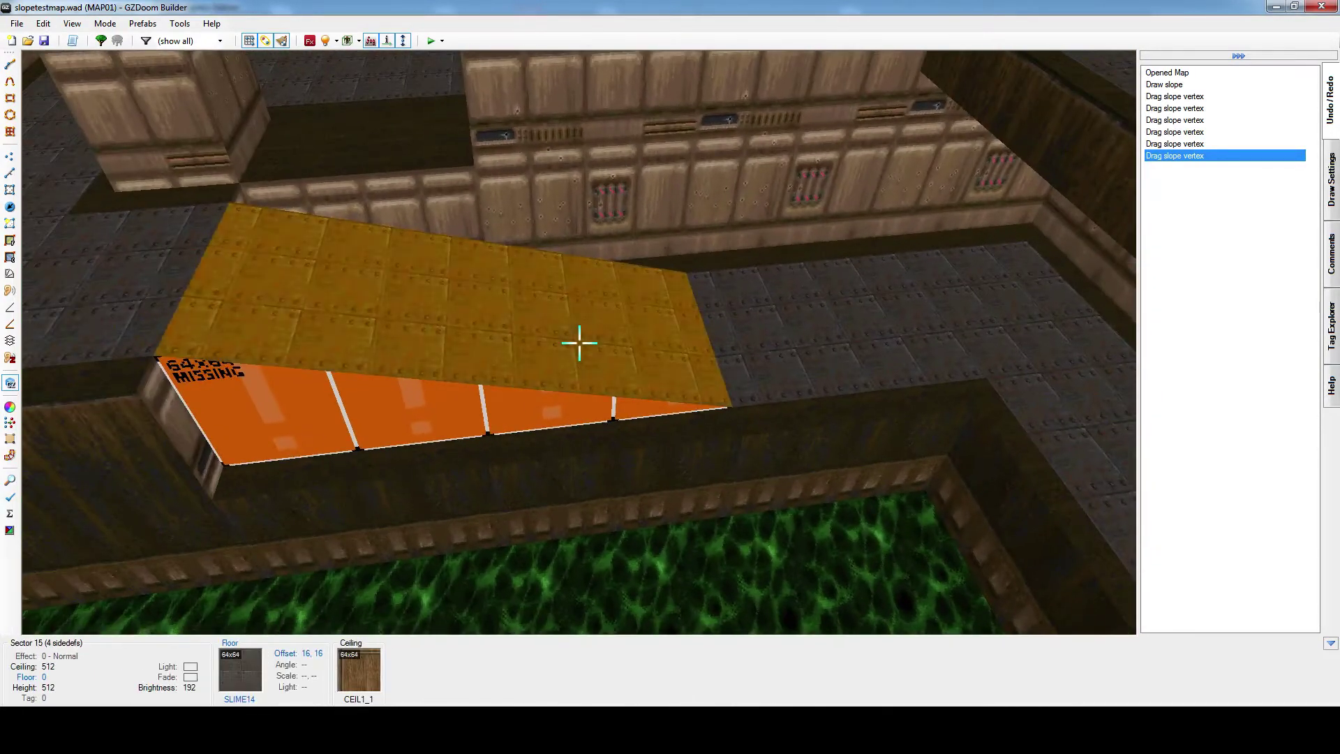
pyautogui.press('q')
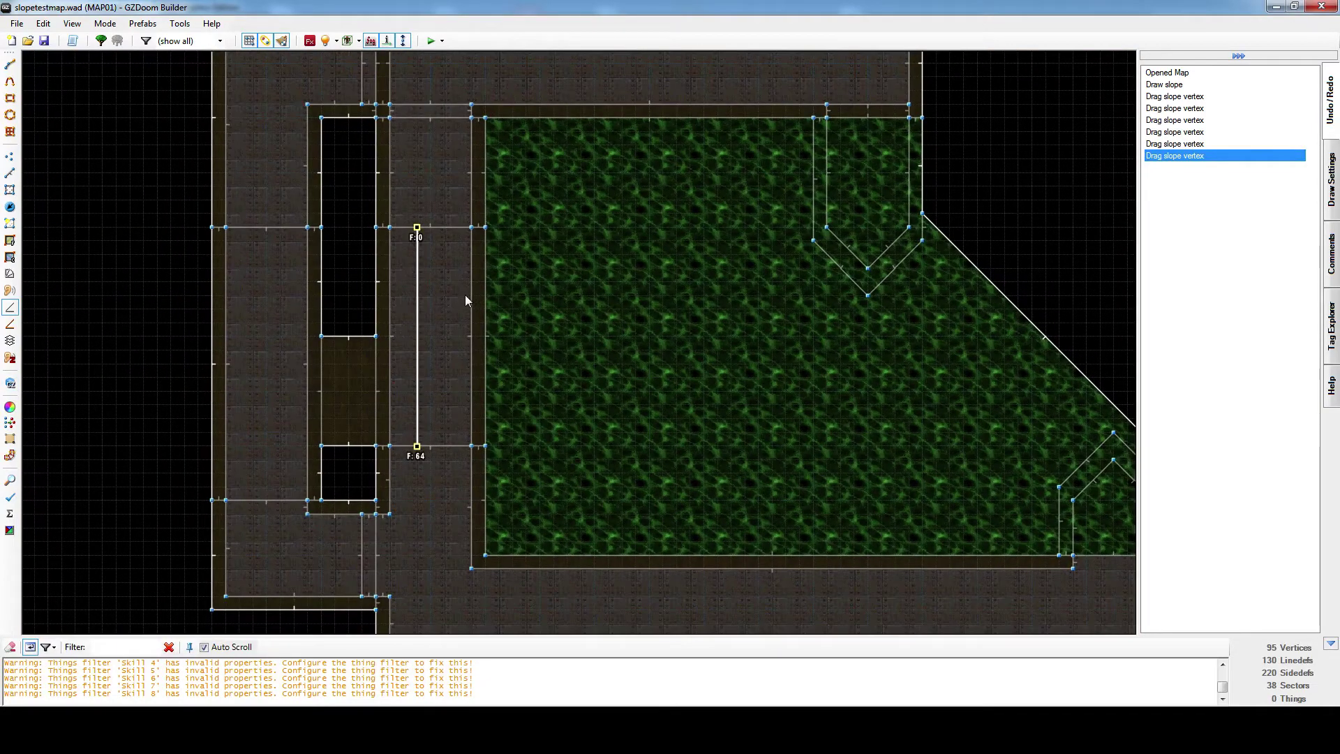
# Select the two narrow border sectors flanking the ramp and add them to the slope through its height-0 vertex.
pyautogui.moveTo(451, 280); pyautogui.dragTo(524, 324, button='middle')
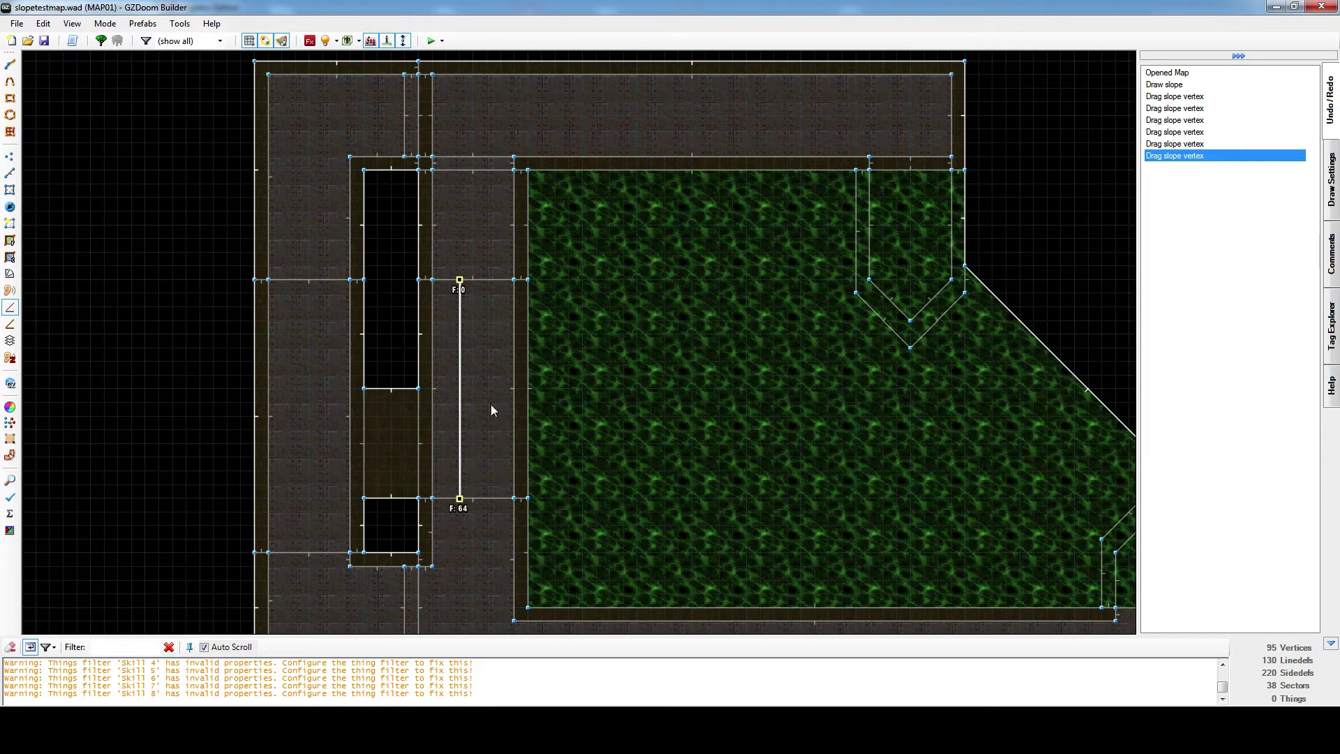
pyautogui.press('s')
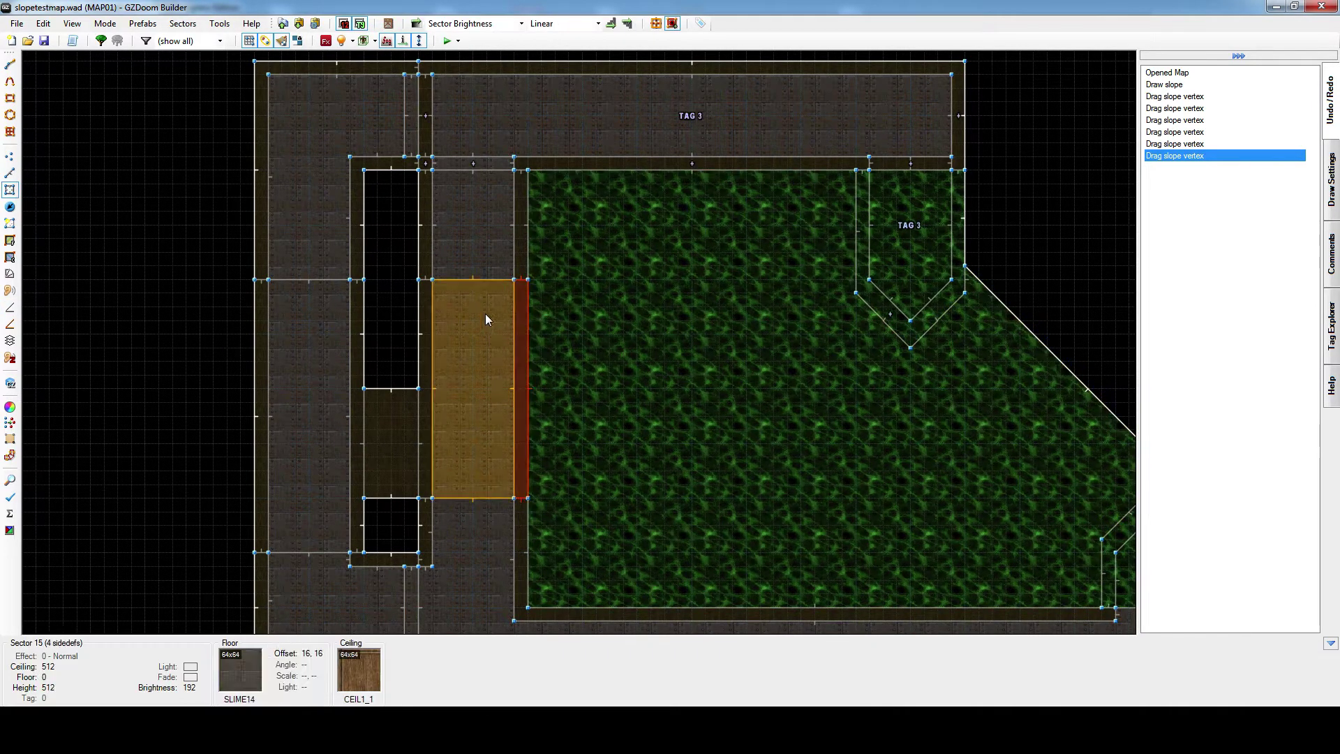
pyautogui.click(423, 298)
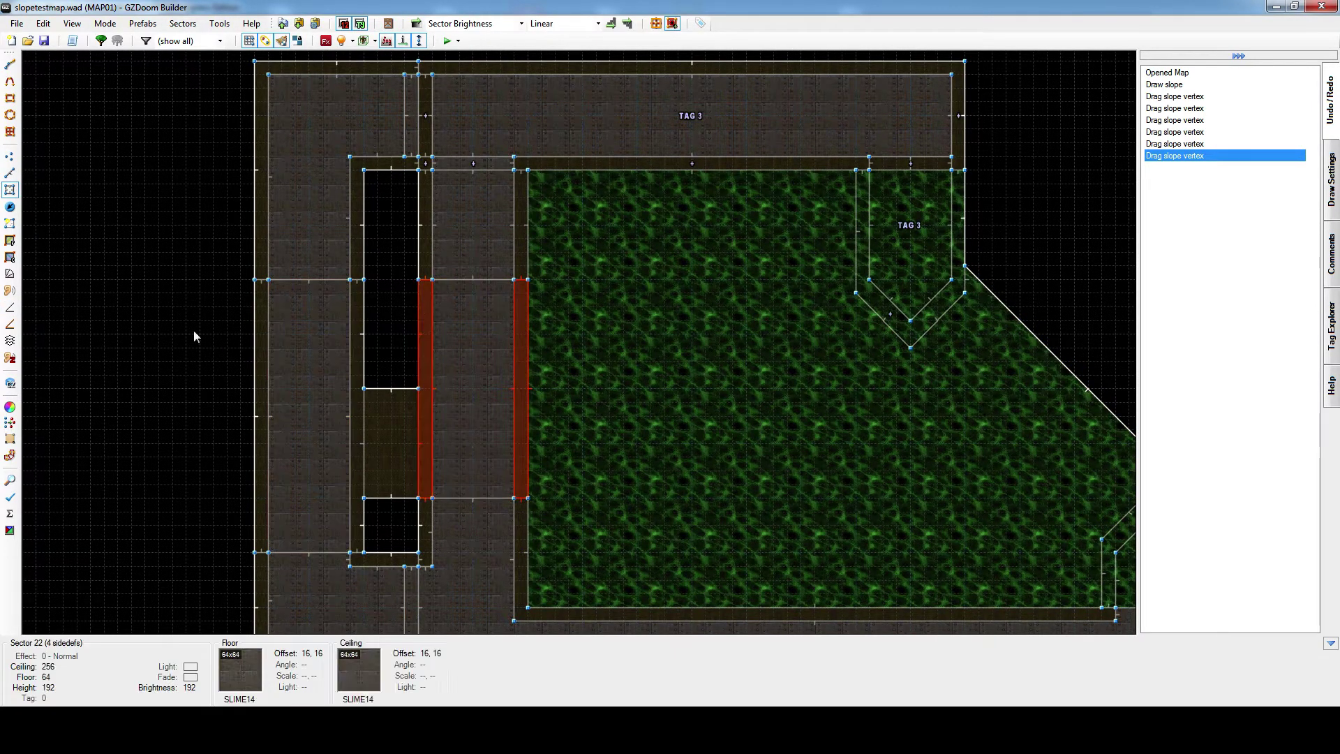
pyautogui.click(12, 310)
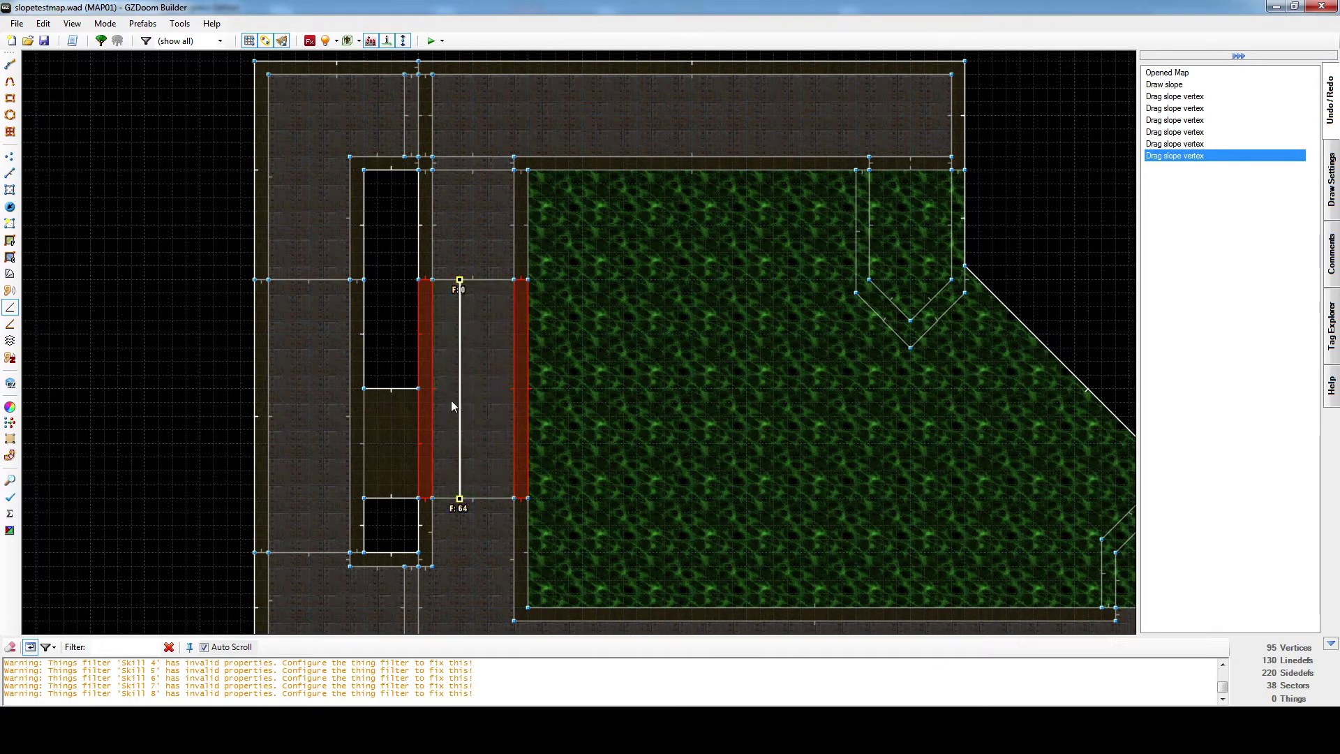
pyautogui.doubleClick(459, 281)
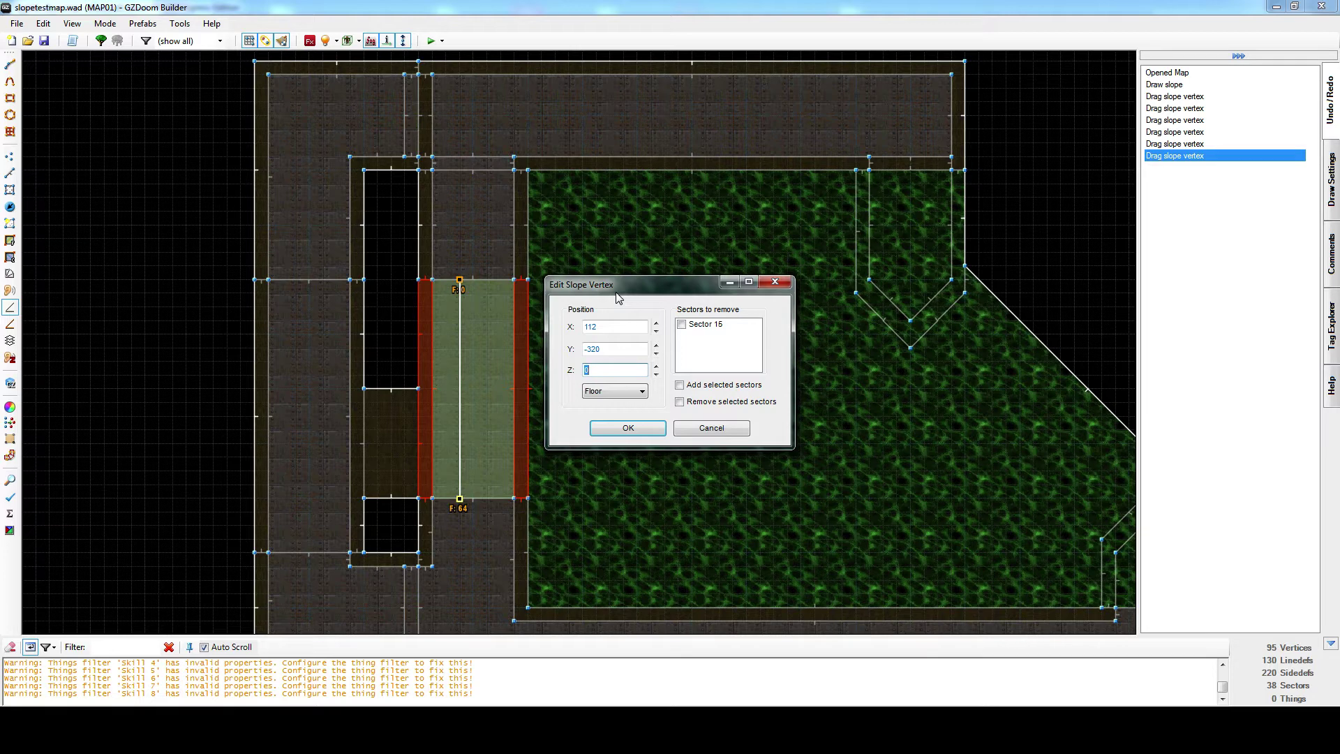
pyautogui.click(720, 391)
pyautogui.click(627, 429)
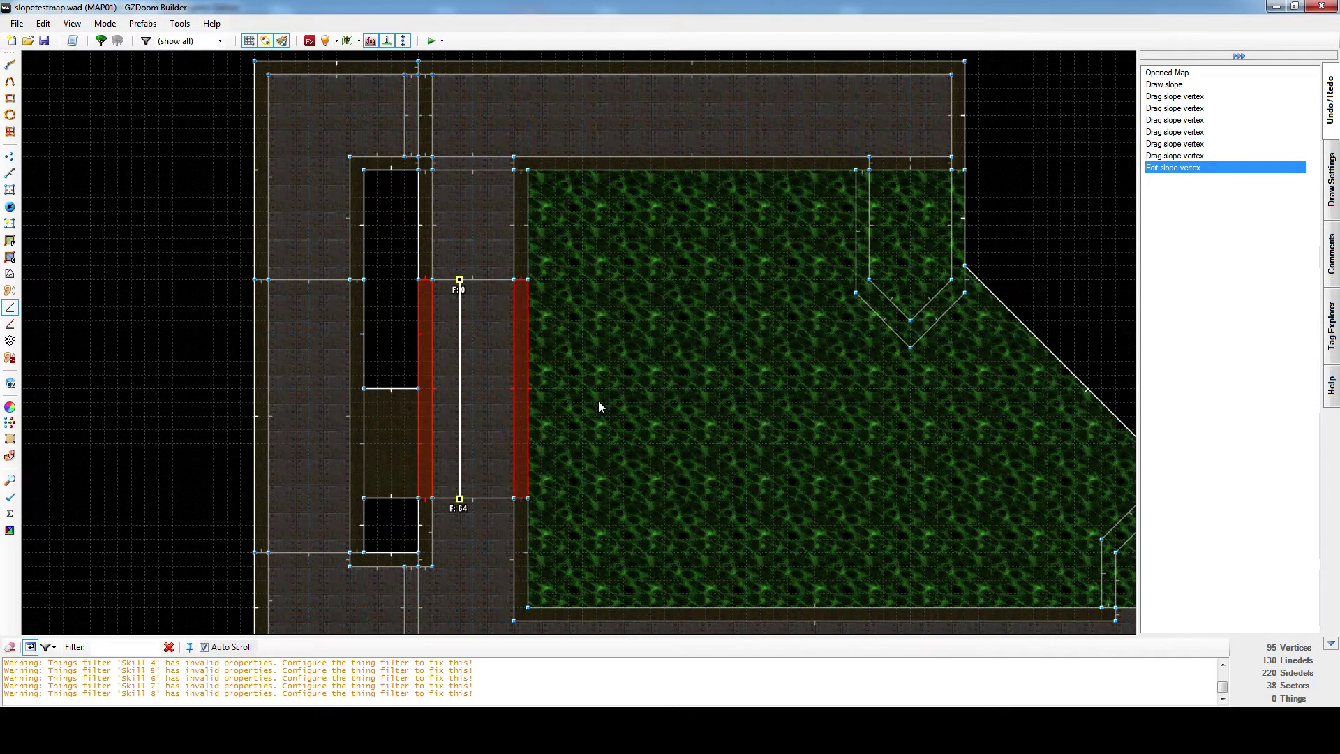
# Inspect the ramp and both of its border strips in the 3D view.
pyautogui.press('w')
pyautogui.press('s')
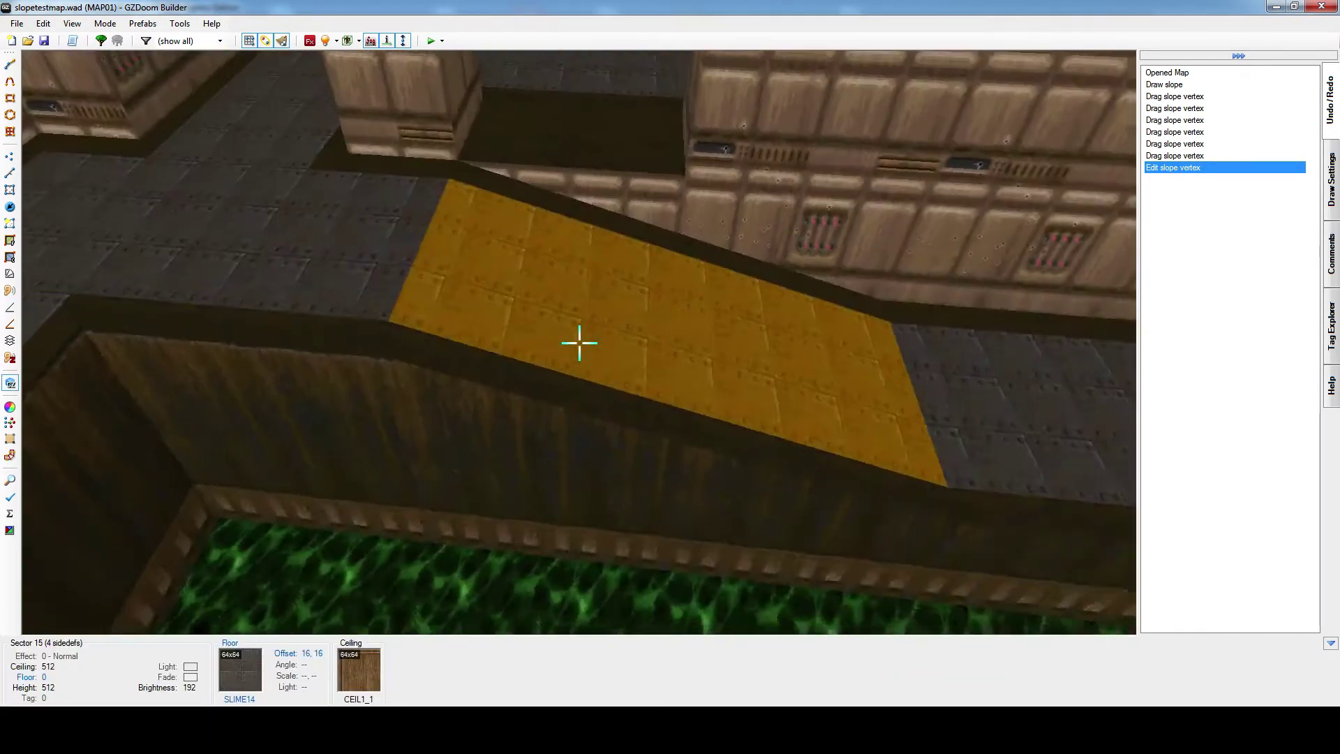
pyautogui.press('f')
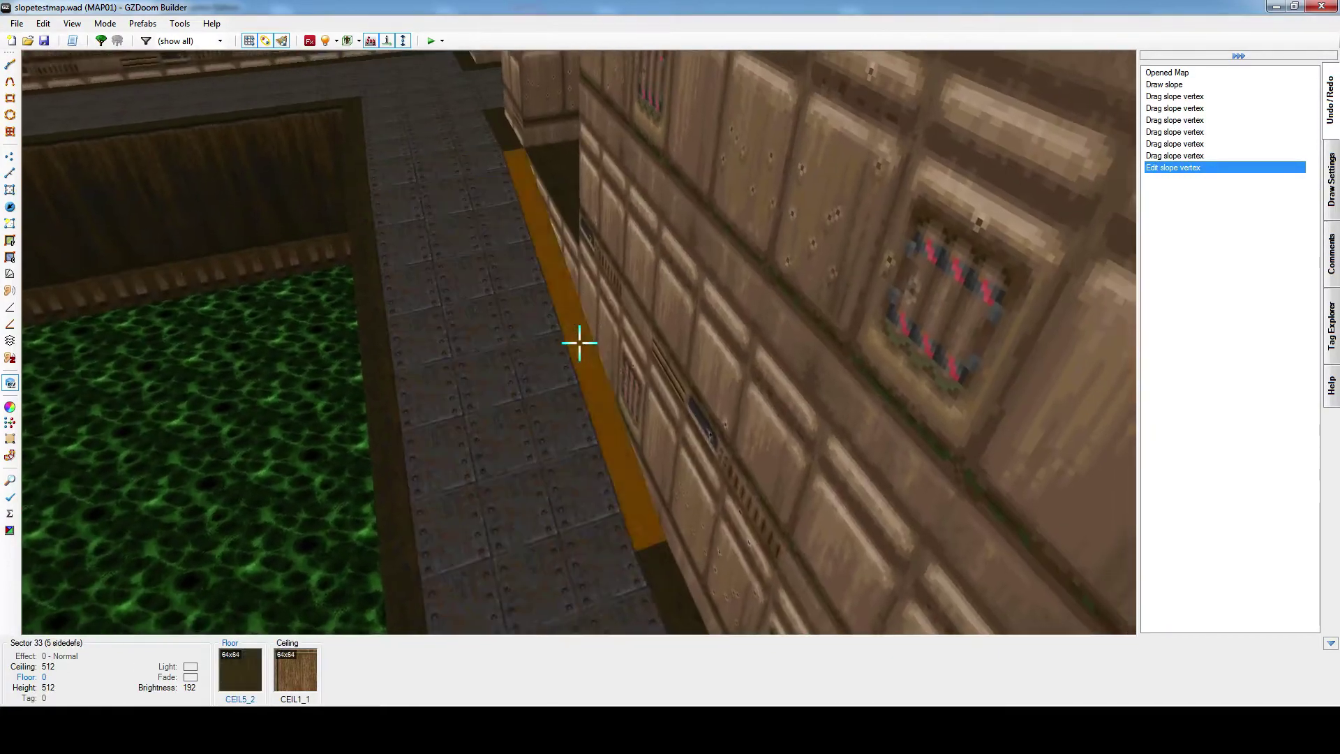
pyautogui.press('s')
pyautogui.press('w')
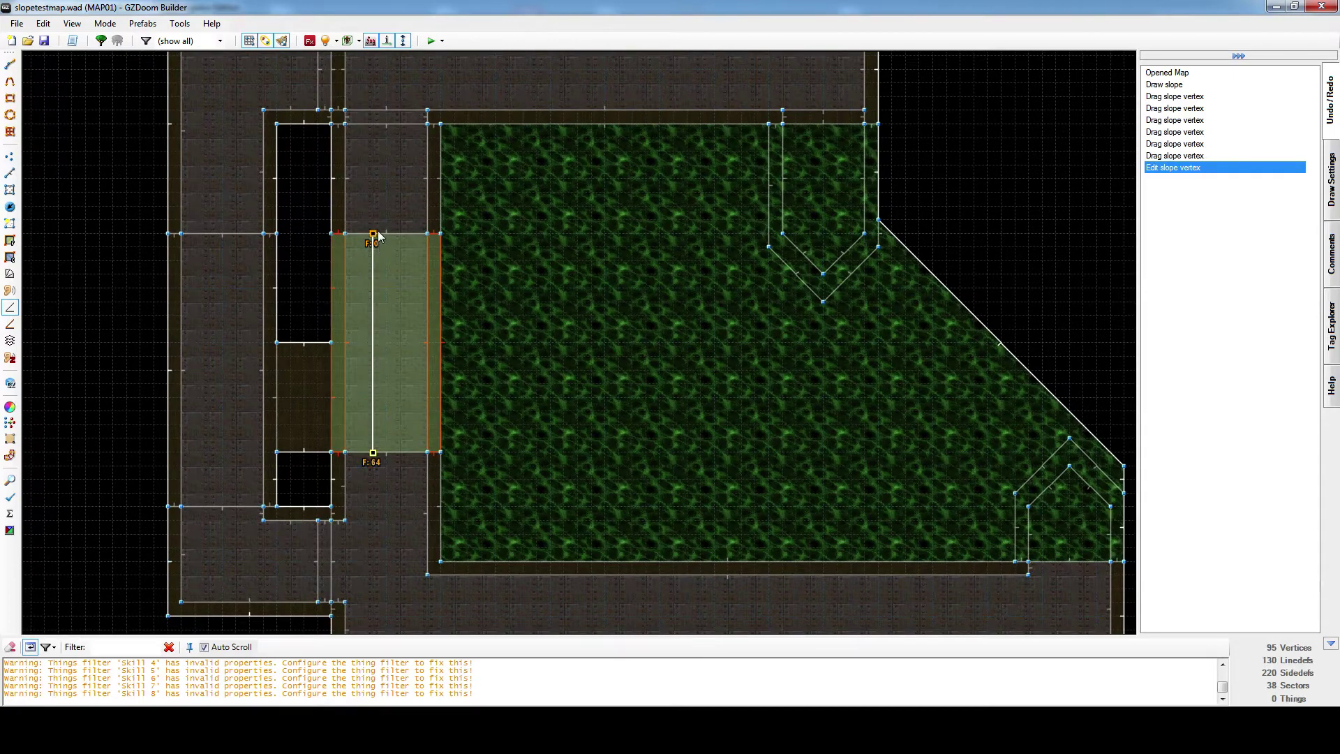
# Move the height-0 slope vertex to the middle of the pool-side edge and the height-64 vertex opposite it, and check it in 3D.
pyautogui.moveTo(378, 236); pyautogui.dragTo(441, 344)
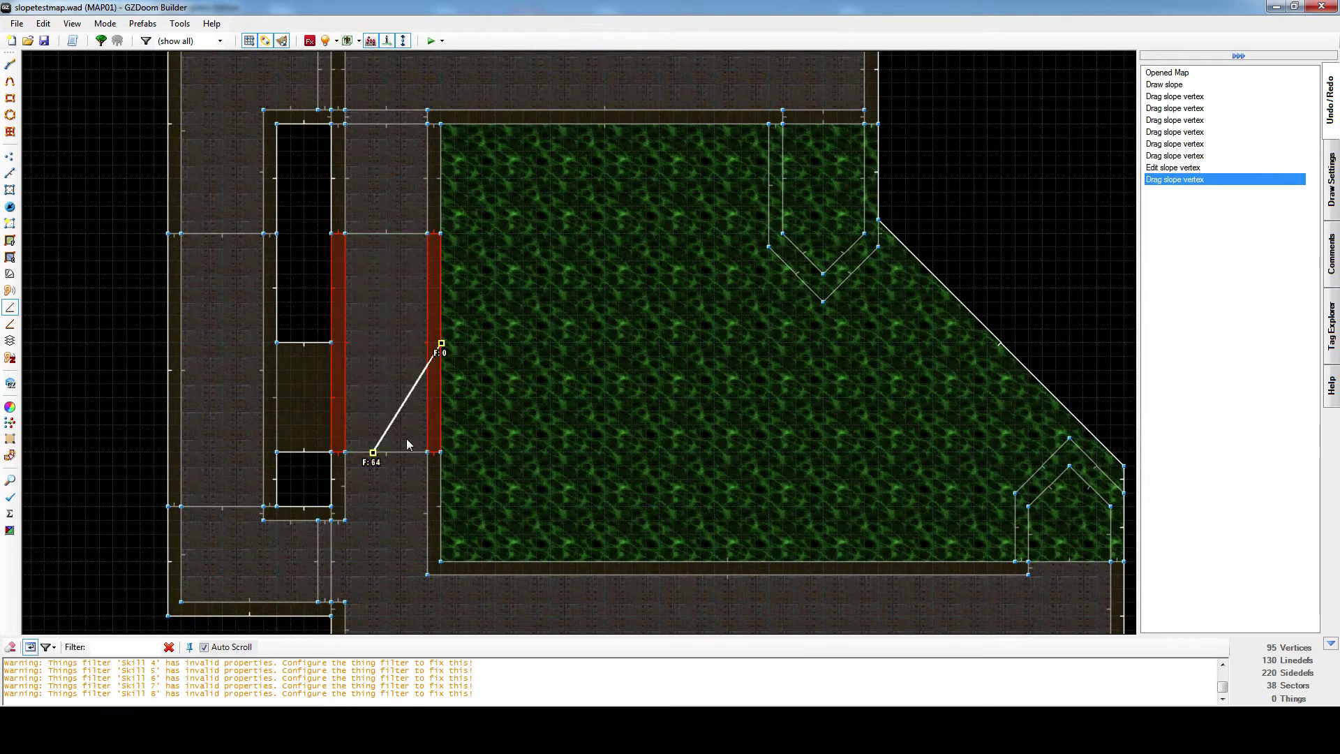
pyautogui.moveTo(343, 358); pyautogui.dragTo(332, 344)
pyautogui.press('w')
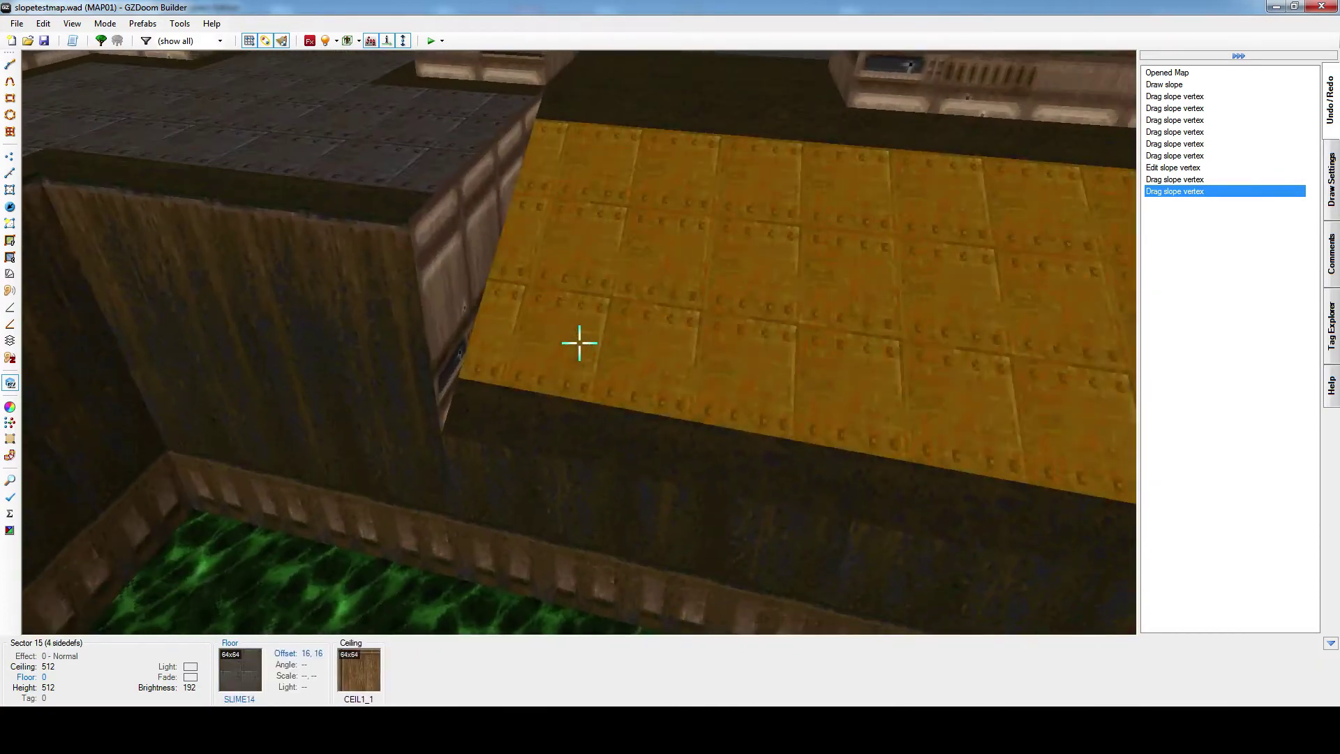
# Shift the height-0 vertex slightly north and the height-64 vertex slightly south to skew the slope, and view it in 3D.
pyautogui.press('w')
pyautogui.moveTo(473, 300); pyautogui.dragTo(473, 274)
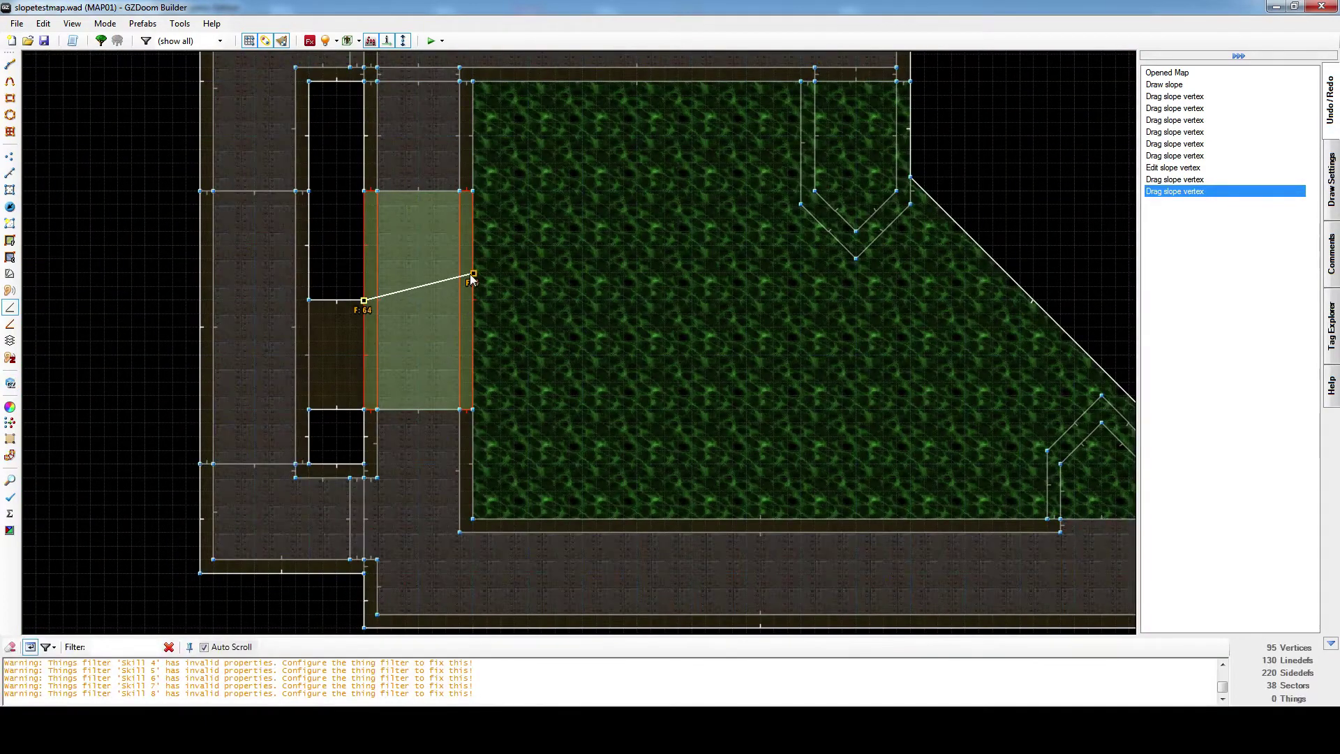
pyautogui.moveTo(364, 300); pyautogui.dragTo(363, 326)
pyautogui.press('w')
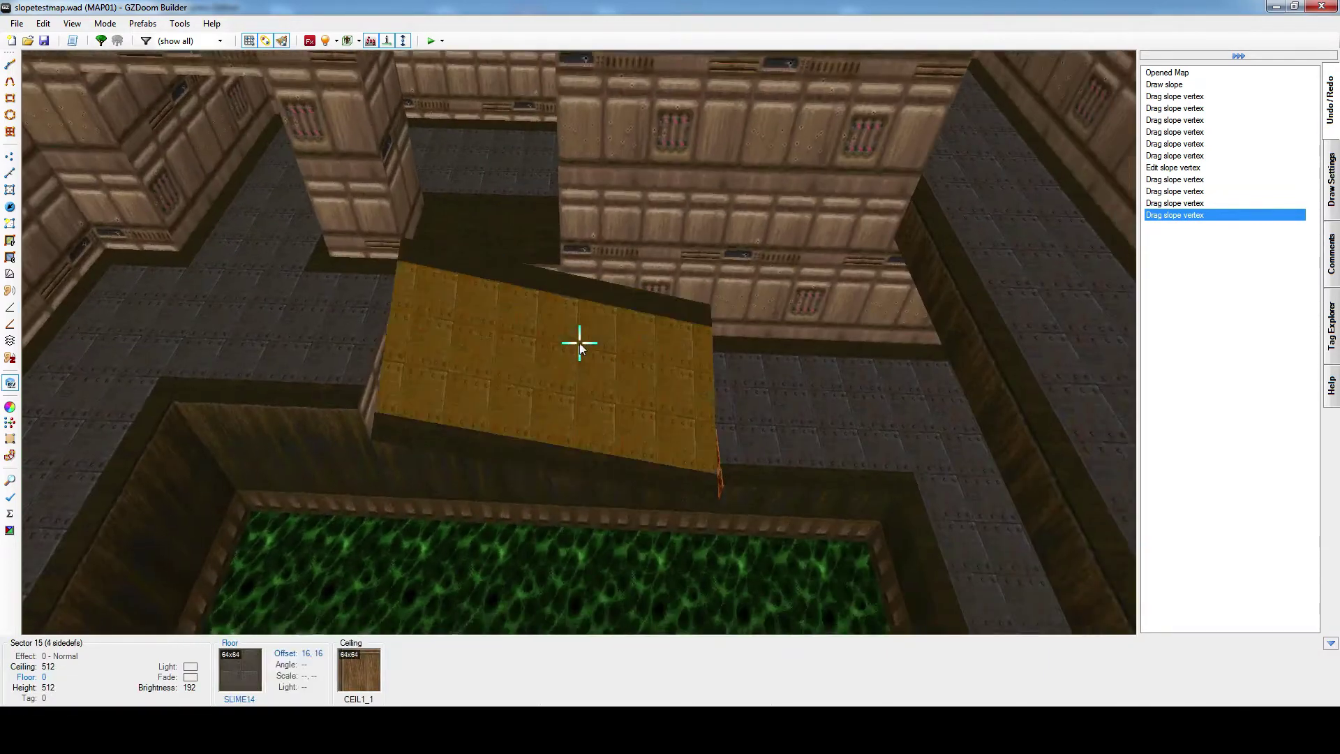
# Move the height-0 vertex back to the ramp's north edge and the height-64 vertex to its south edge.
pyautogui.press('w')
pyautogui.moveTo(392, 344); pyautogui.dragTo(321, 261)
pyautogui.moveTo(283, 398); pyautogui.dragTo(323, 481)
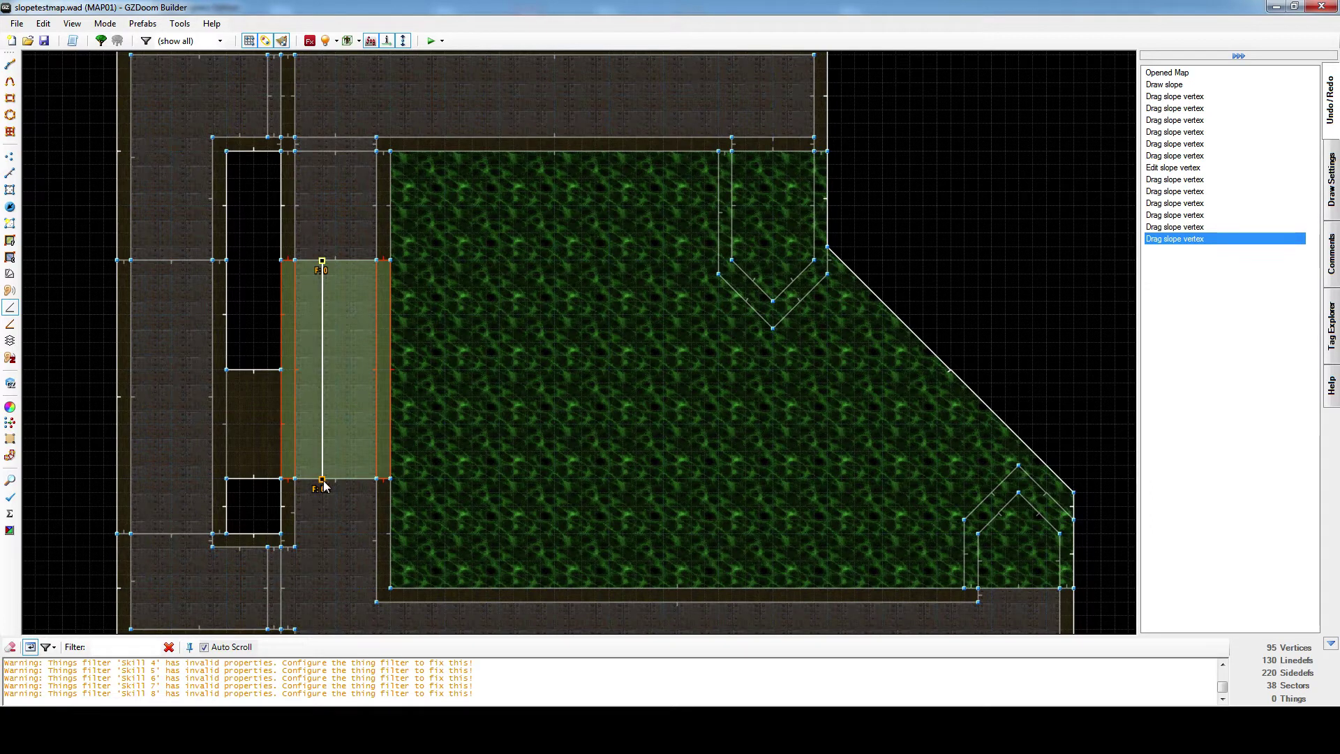
# Examine the raised walkway behind the dividing wall and its ceiling in the 3D view.
pyautogui.press('s')
pyautogui.press('w')
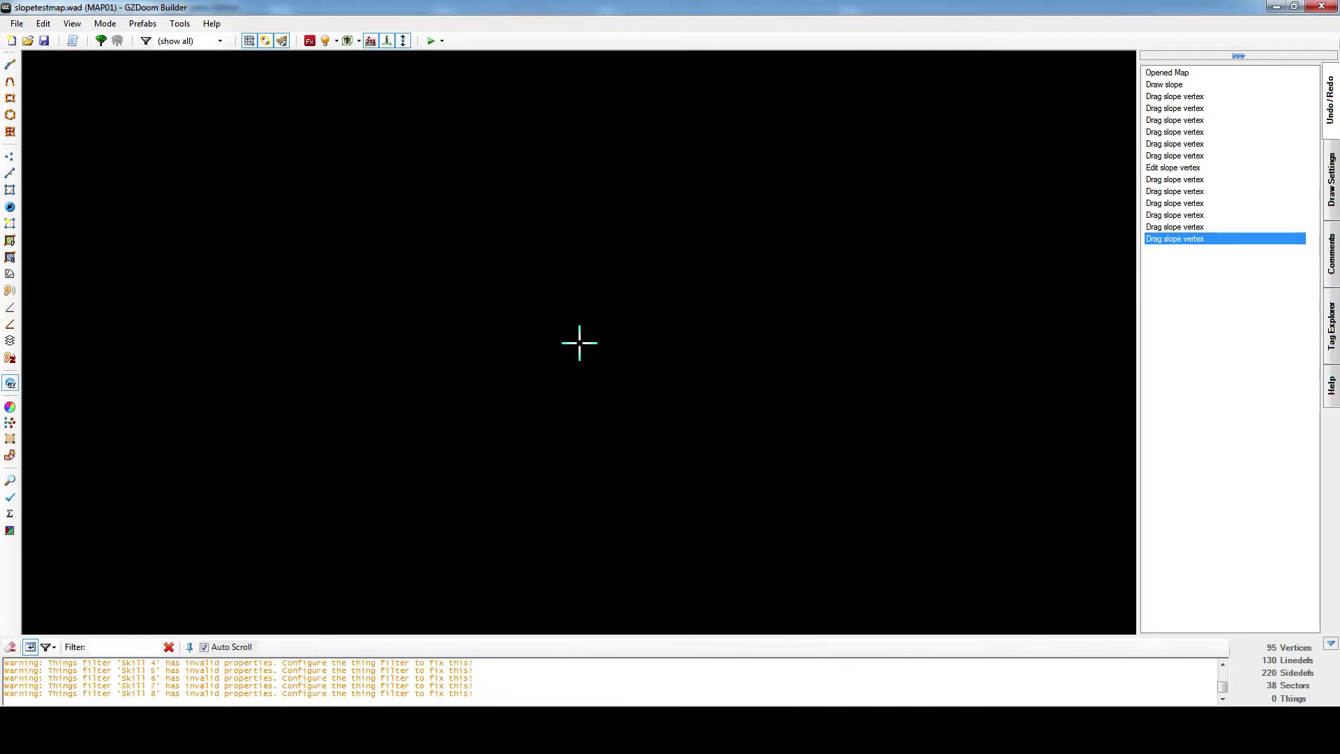
pyautogui.press('s')
pyautogui.press('f')
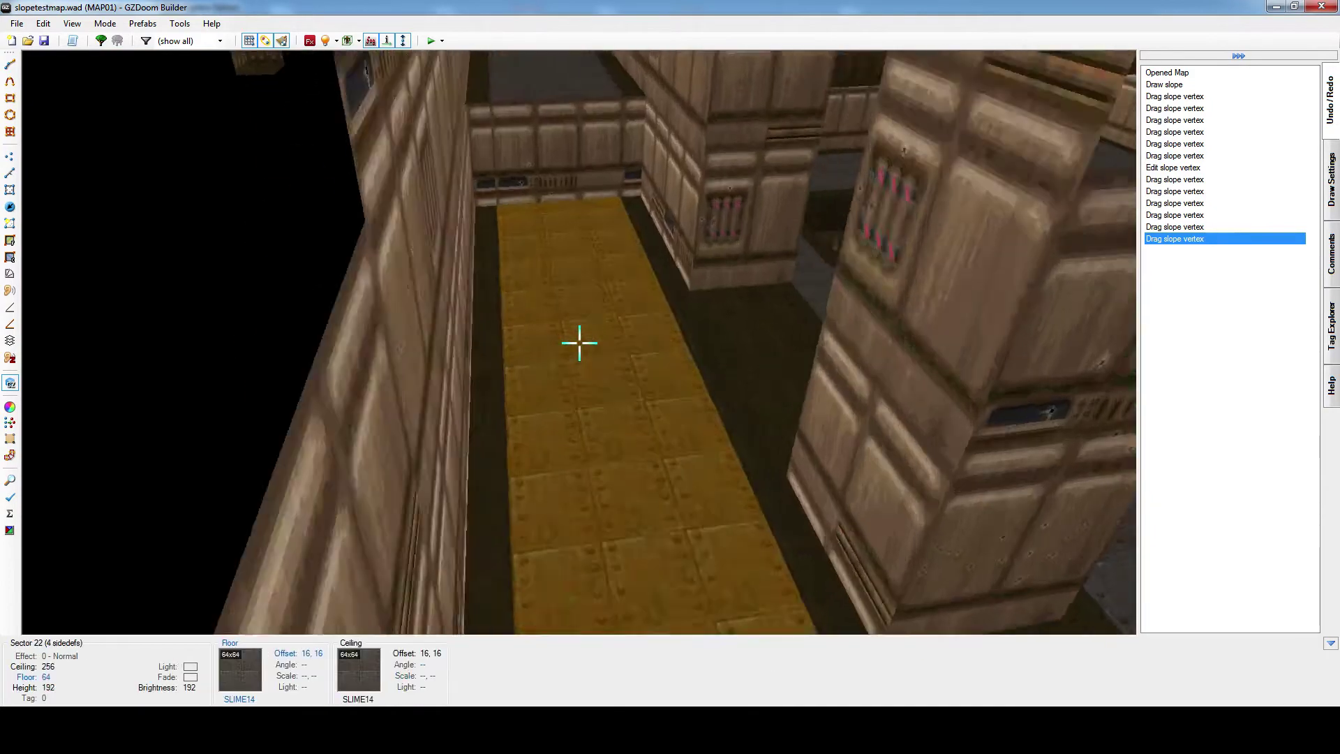
pyautogui.press('s')
pyautogui.press('s')
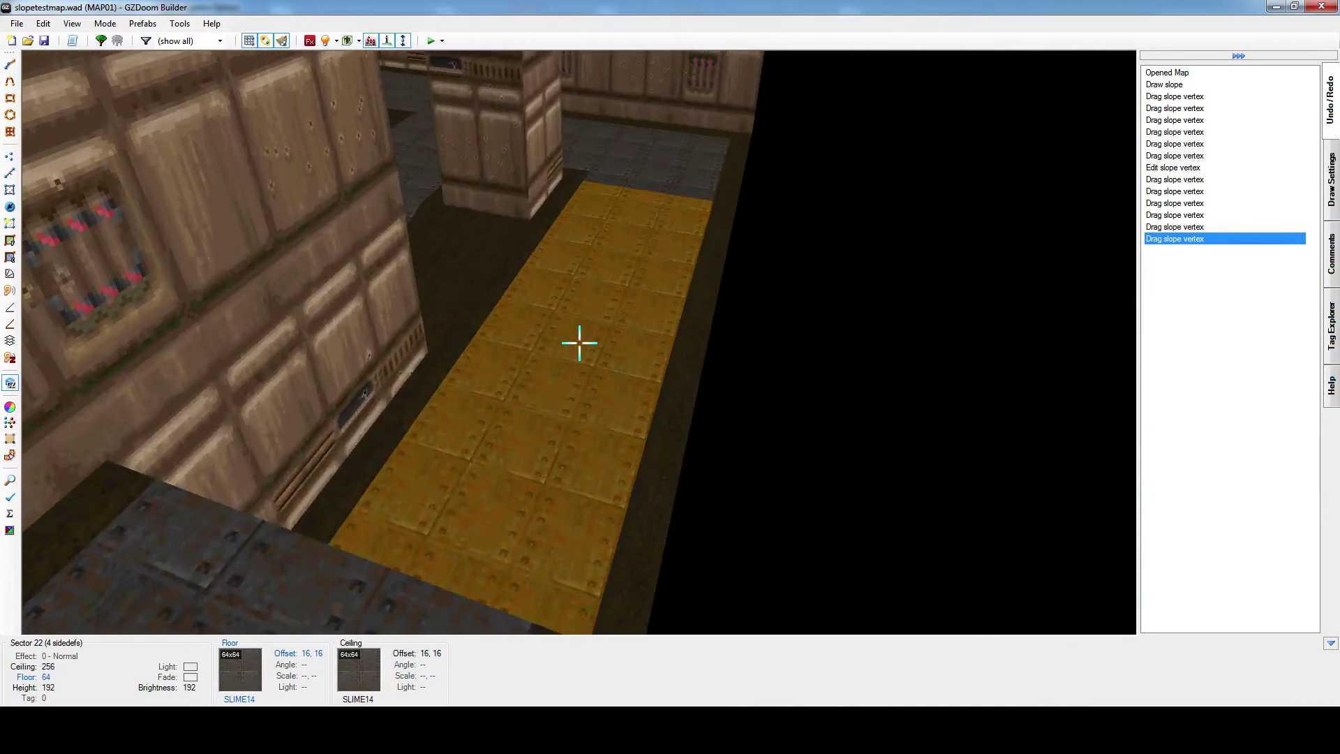
pyautogui.press('f')
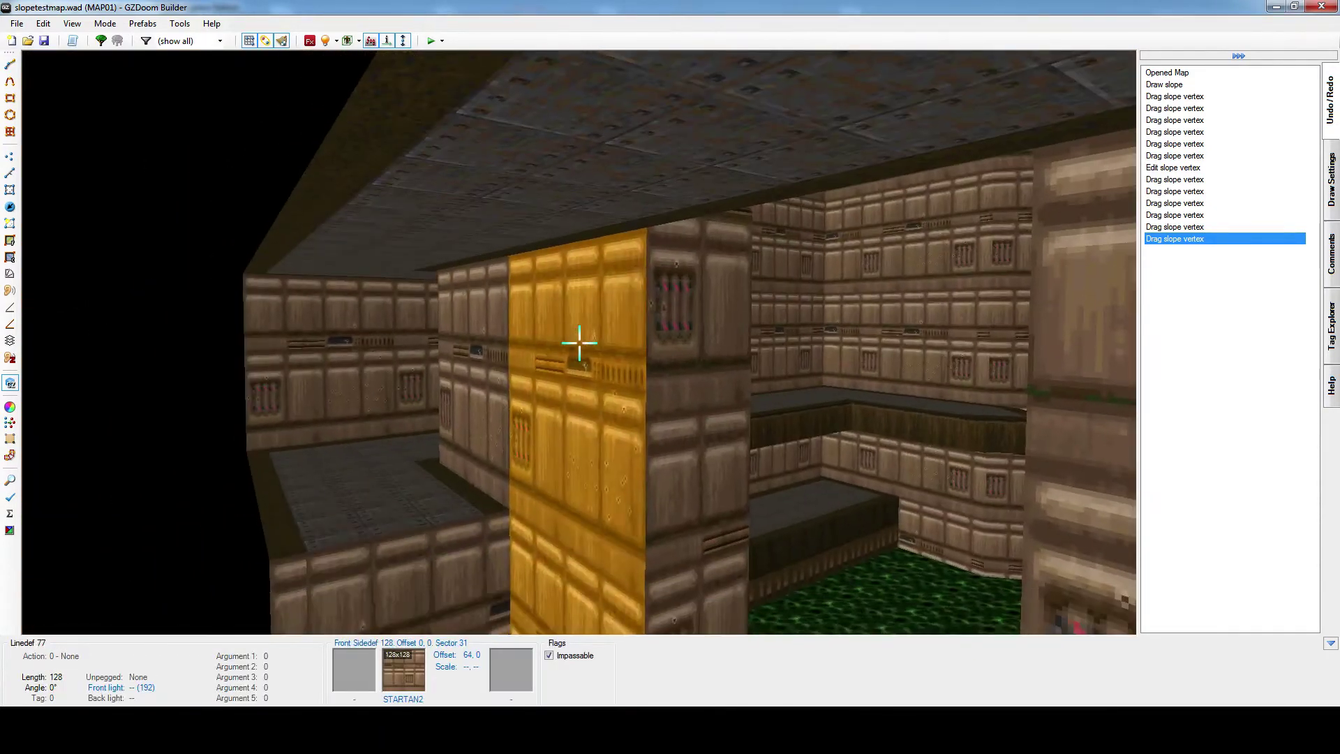
# Select the long middle section of the western walkway together with its two border sectors.
pyautogui.press('w')
pyautogui.moveTo(558, 259); pyautogui.dragTo(512, 420, button='middle')
pyautogui.scroll(-3, 489, 398)
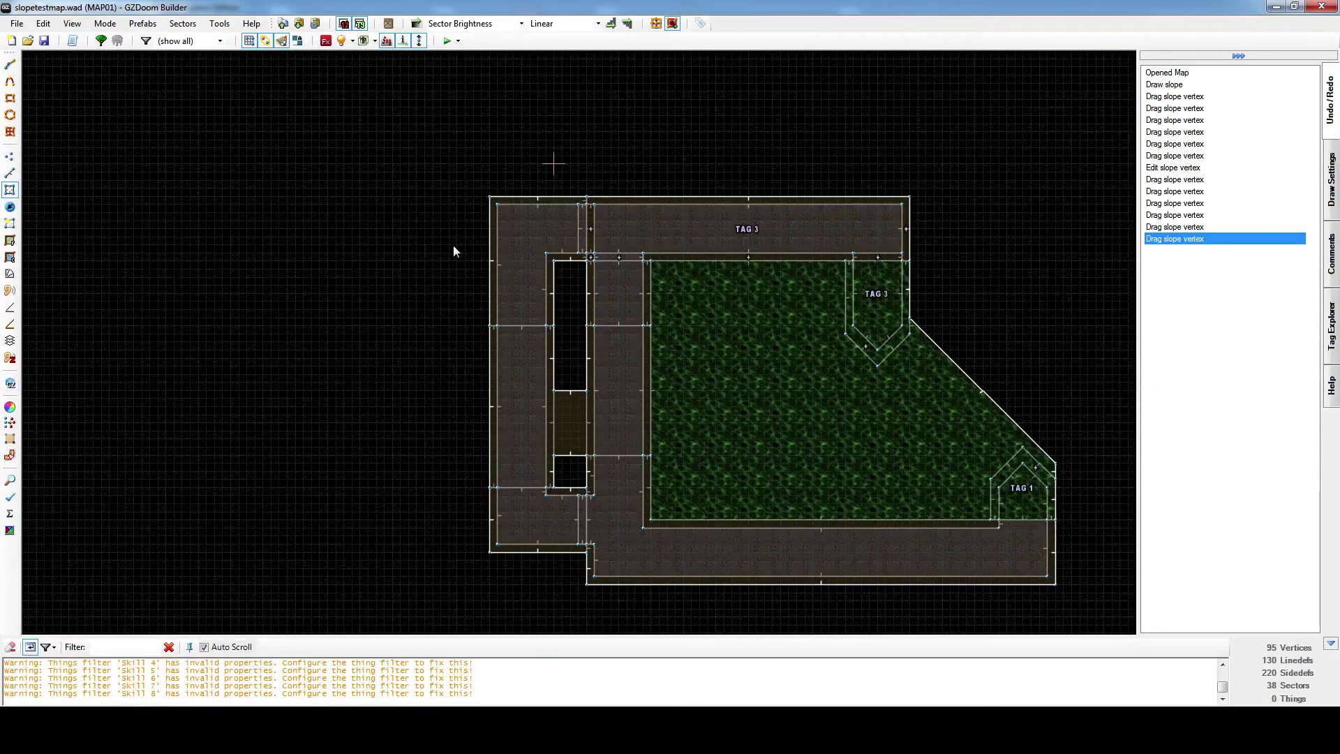
pyautogui.click(538, 353)
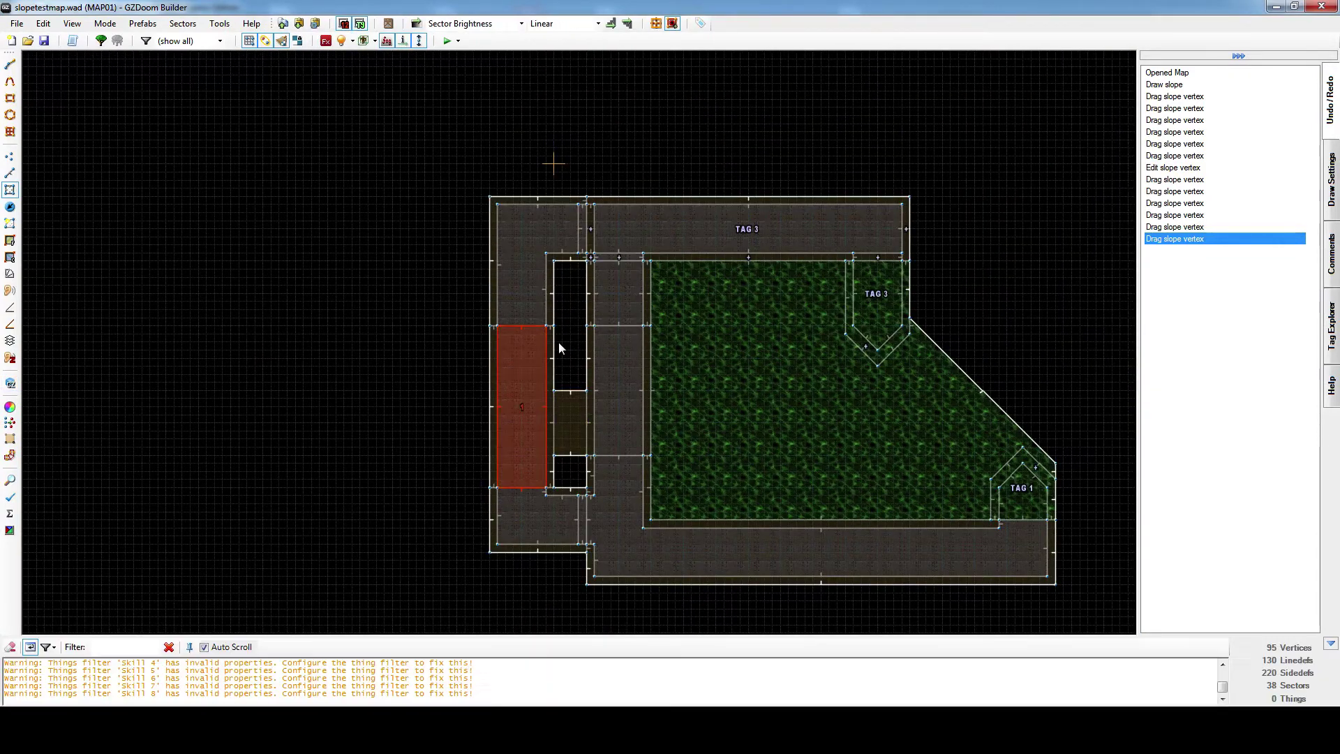
# Draw a slope for both floor and ceiling from the selected section's north edge to its south edge.
pyautogui.click(13, 328)
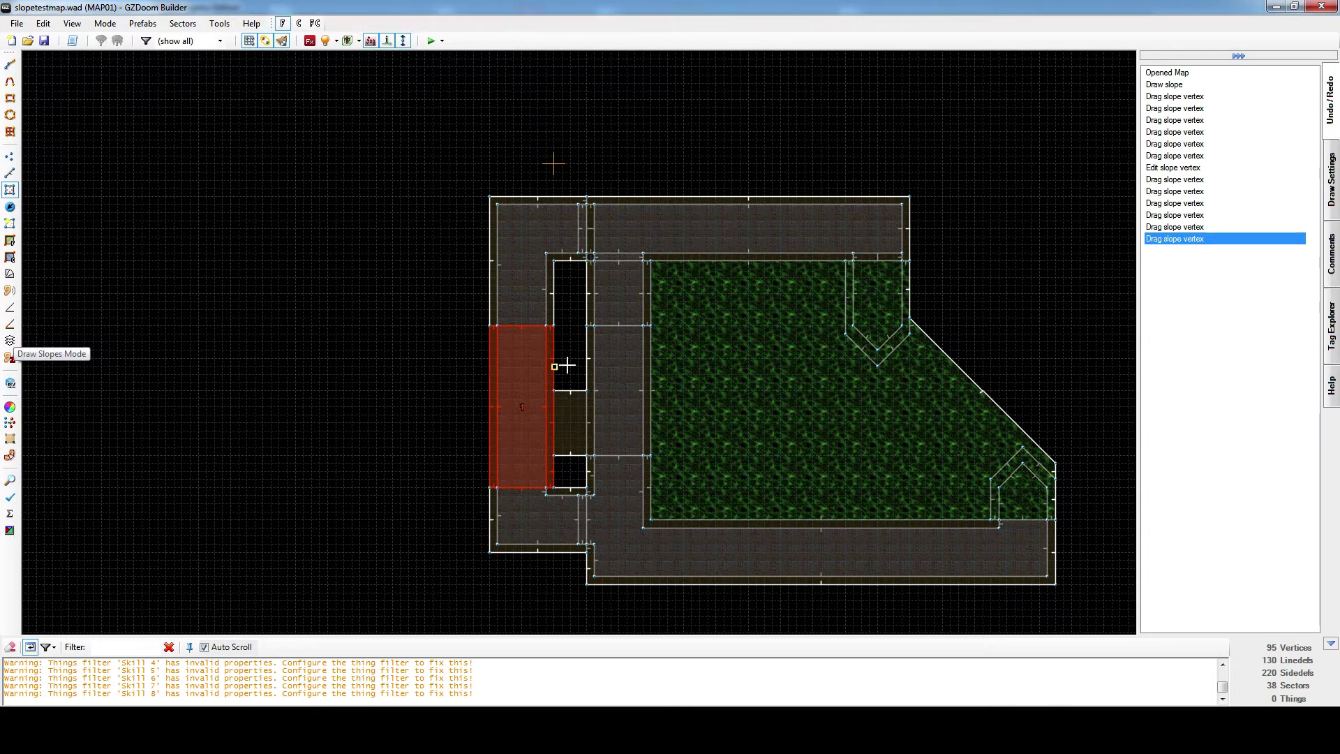
pyautogui.scroll(3, 563, 365)
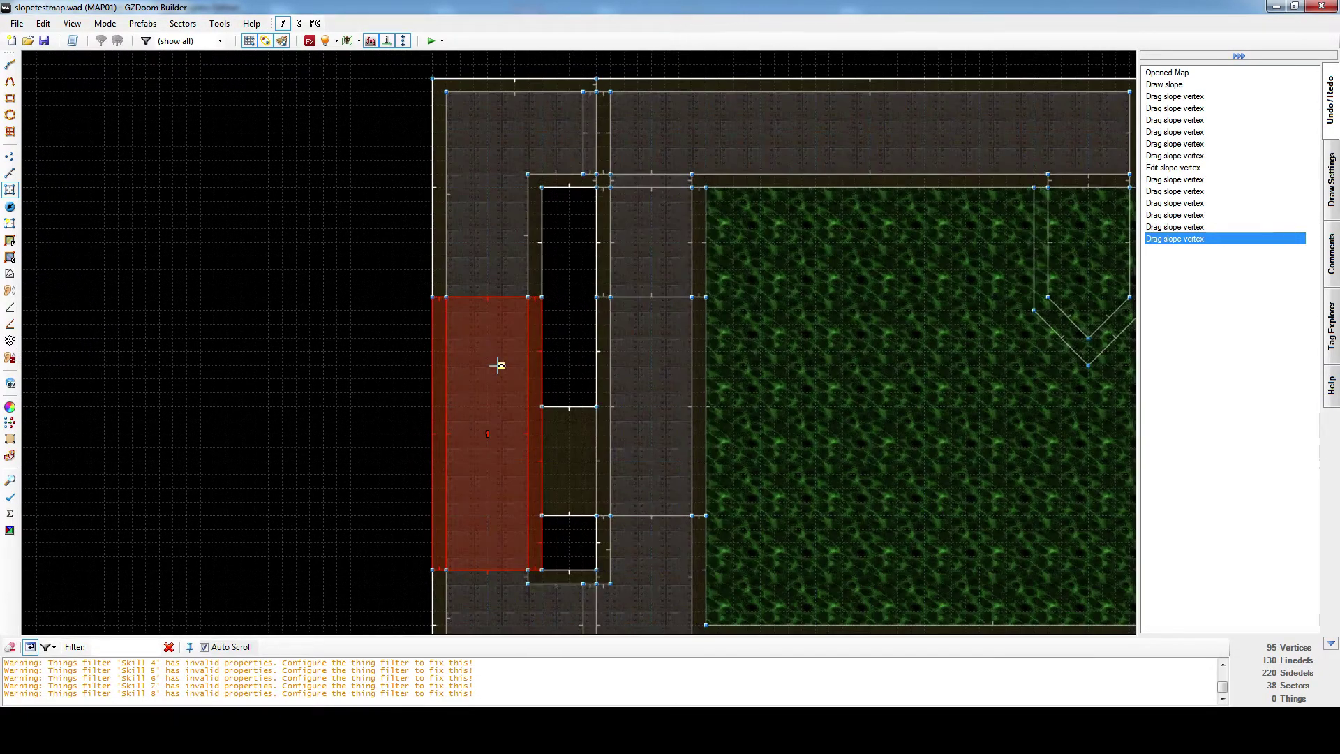
pyautogui.moveTo(651, 339); pyautogui.dragTo(548, 318, button='middle')
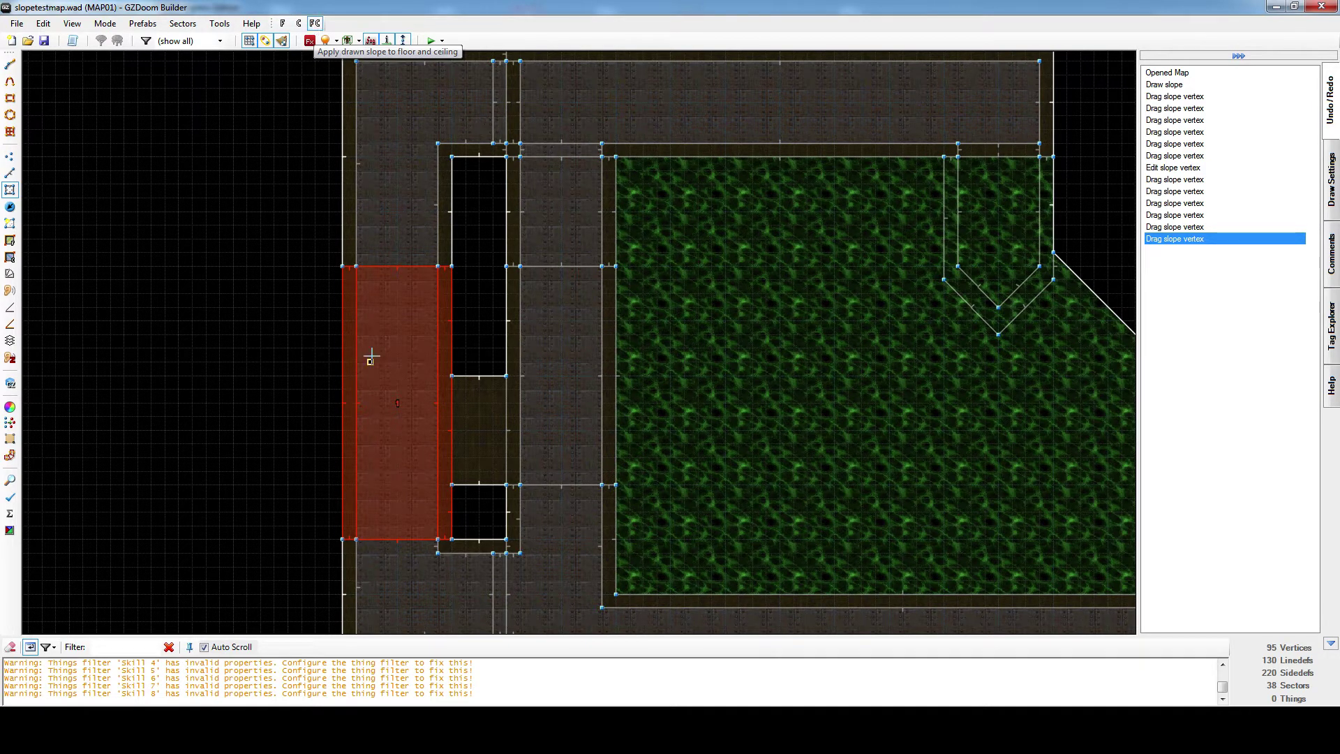
pyautogui.click(385, 266)
pyautogui.click(384, 541)
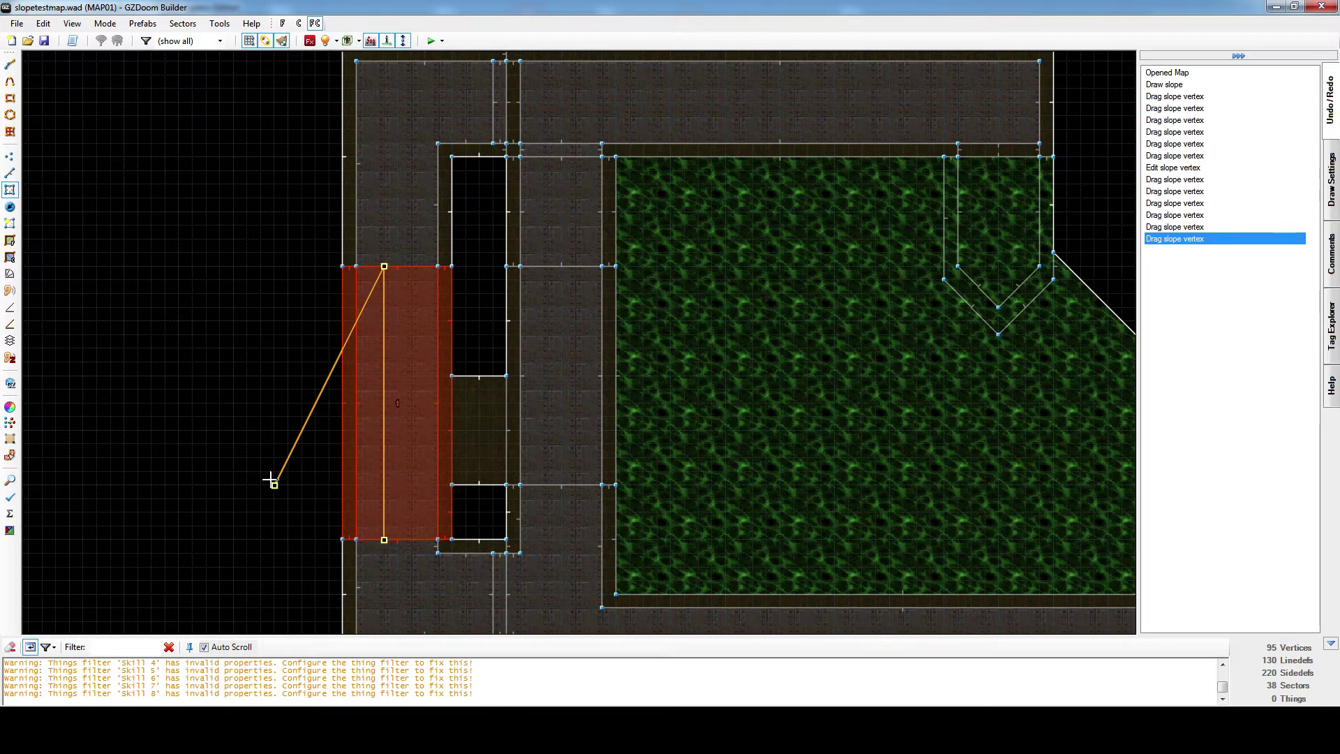
pyautogui.rightClick(270, 390)
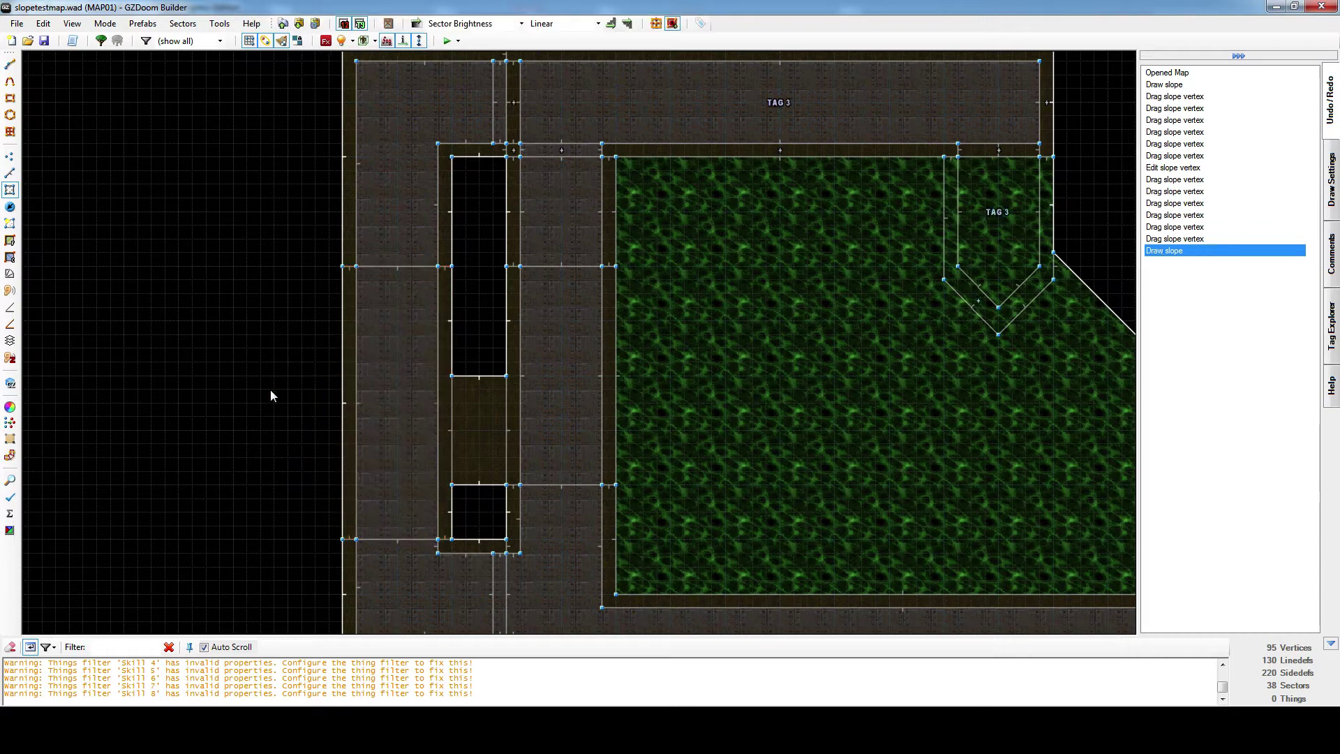
# Inspect the western walkway's sloped floor and ceiling from several angles in the 3D view.
pyautogui.press('q')
pyautogui.press('e')
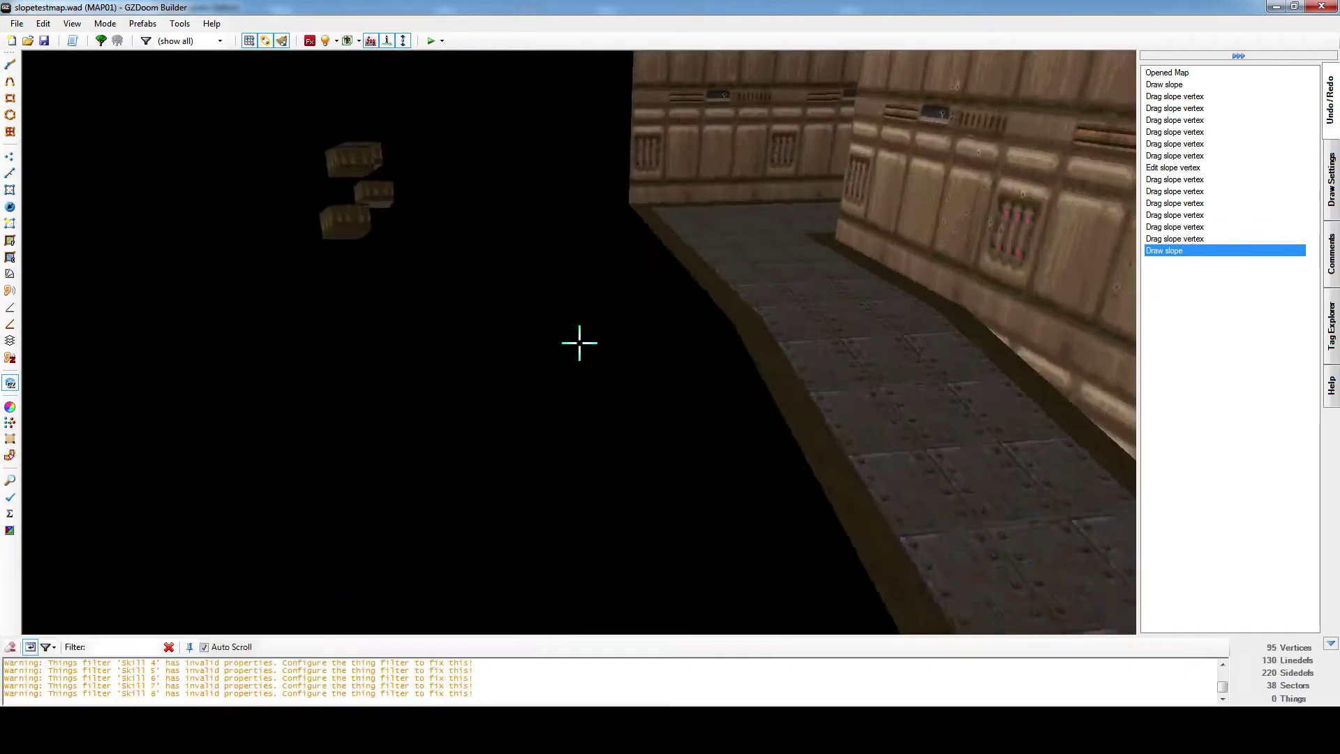
pyautogui.press('e')
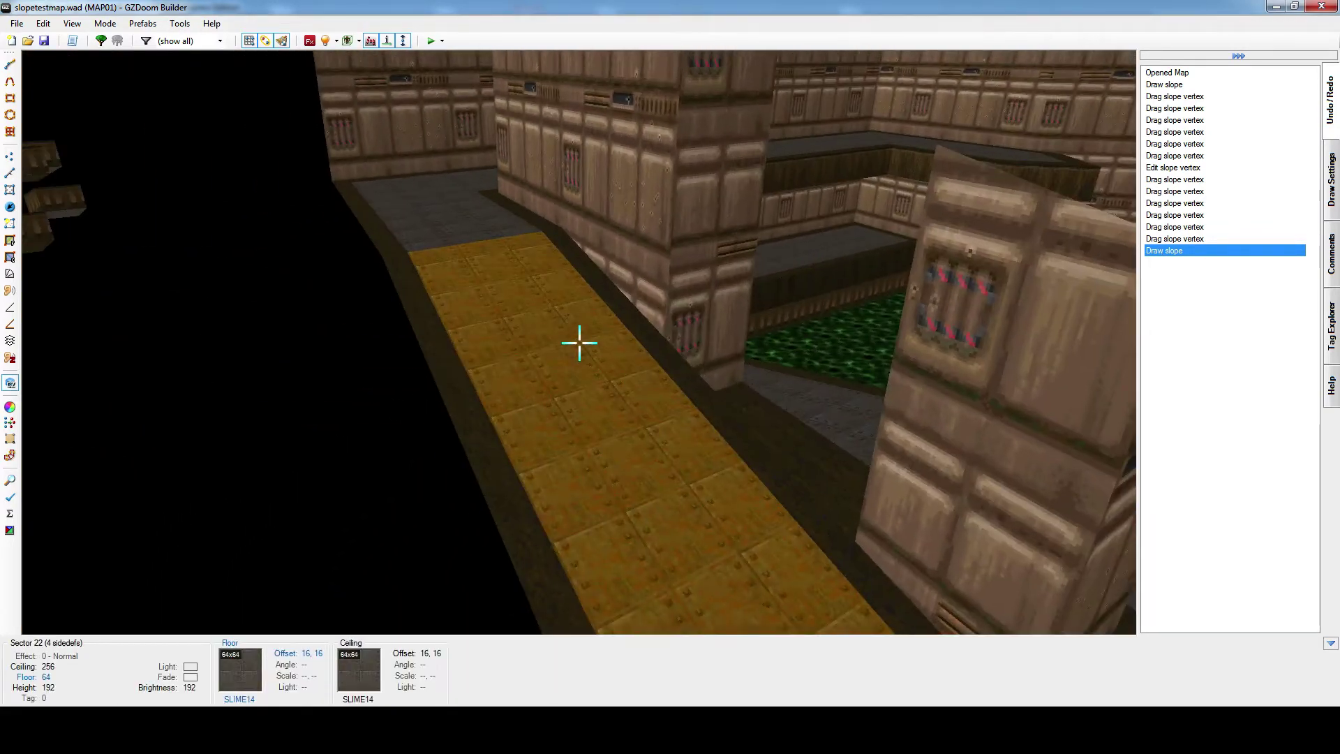
pyautogui.press('d')
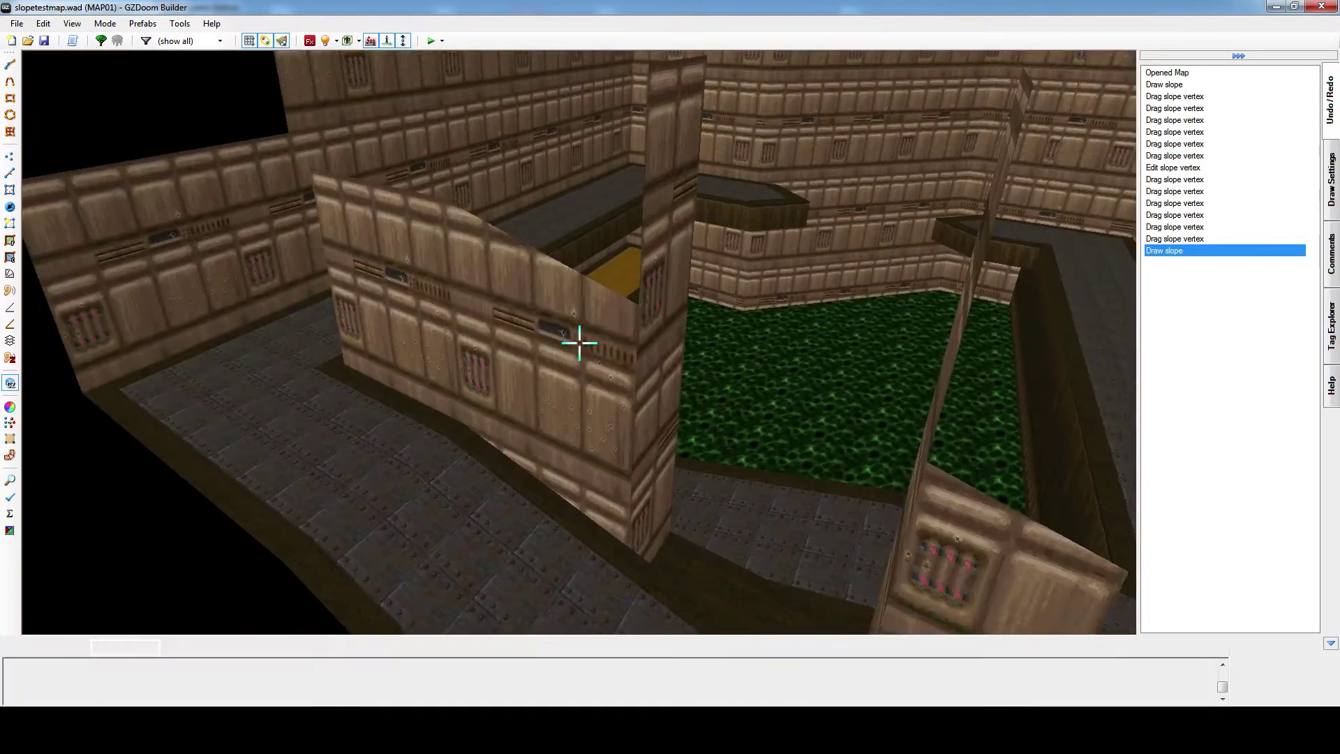
# Move the western section's floor slope vertices east of its ceiling vertices along the north and south edges, and check the result in 3D.
pyautogui.press('q')
pyautogui.moveTo(564, 223); pyautogui.dragTo(359, 302, button='middle')
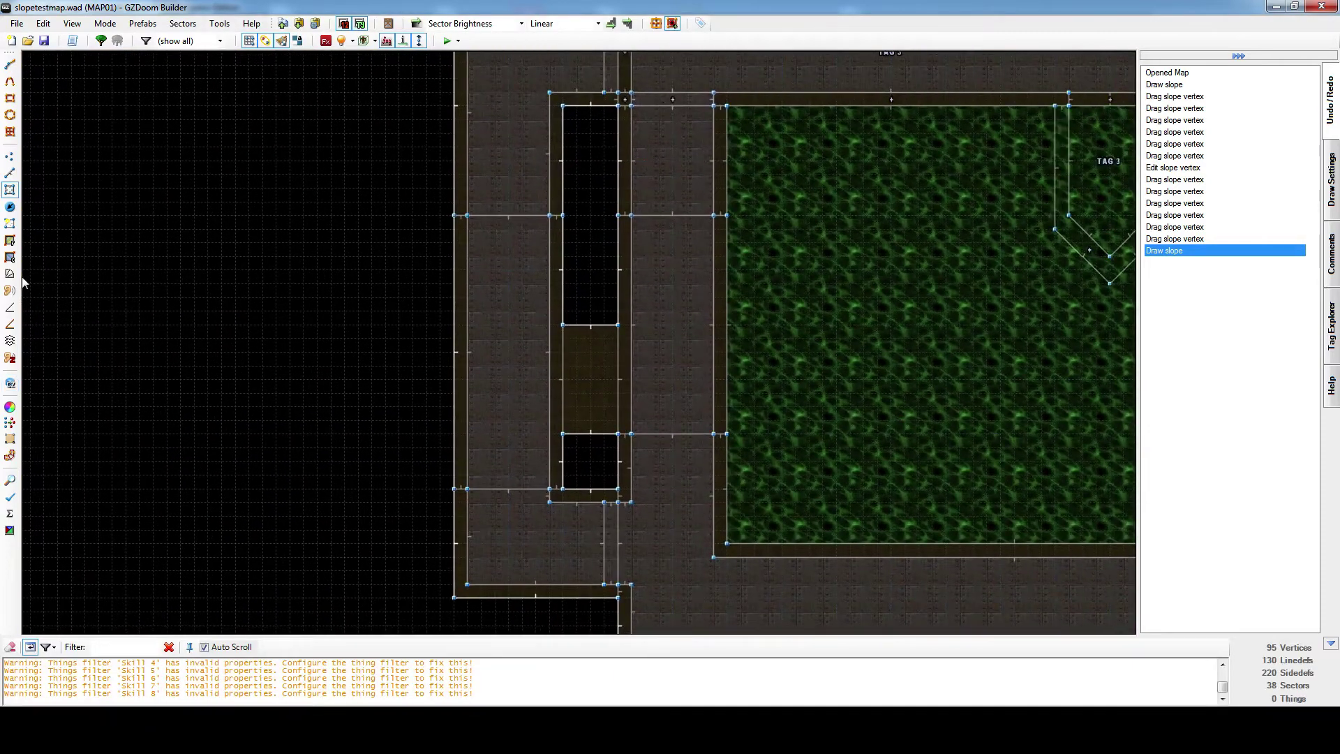
pyautogui.click(10, 307)
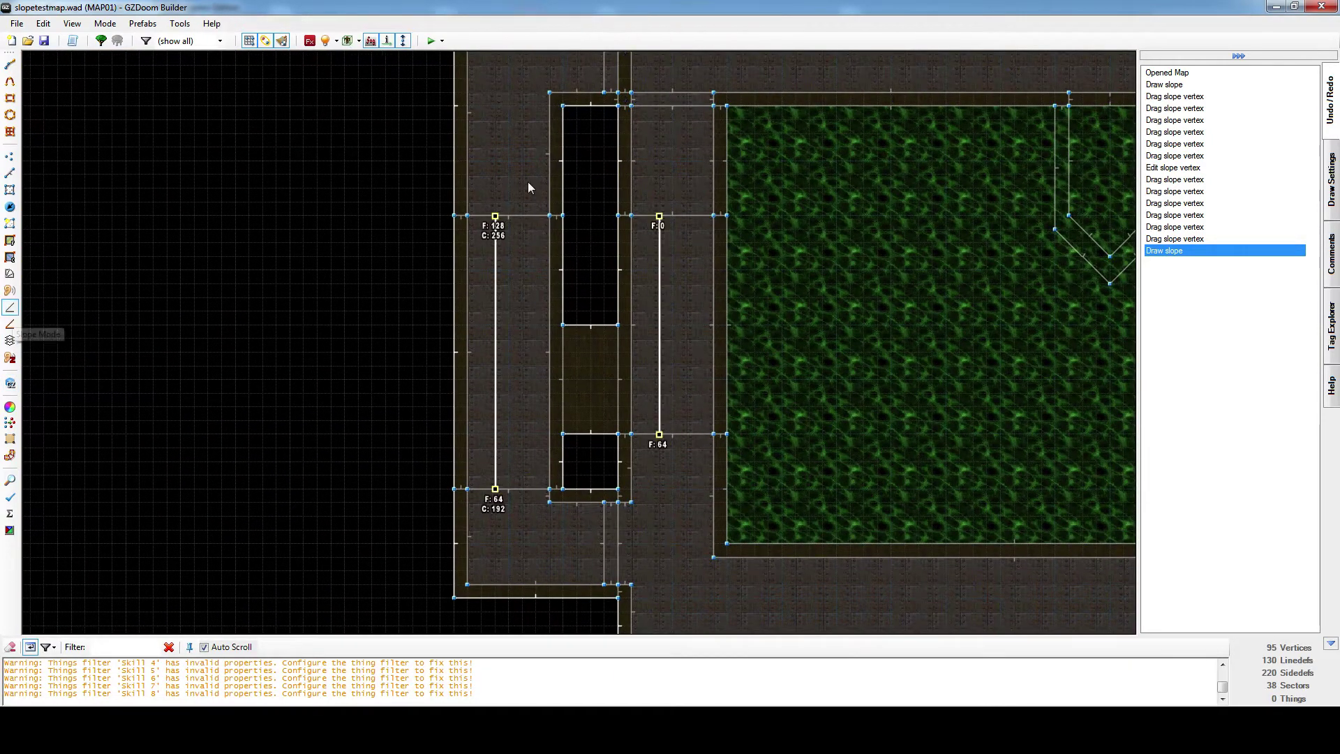
pyautogui.scroll(3, 449, 246)
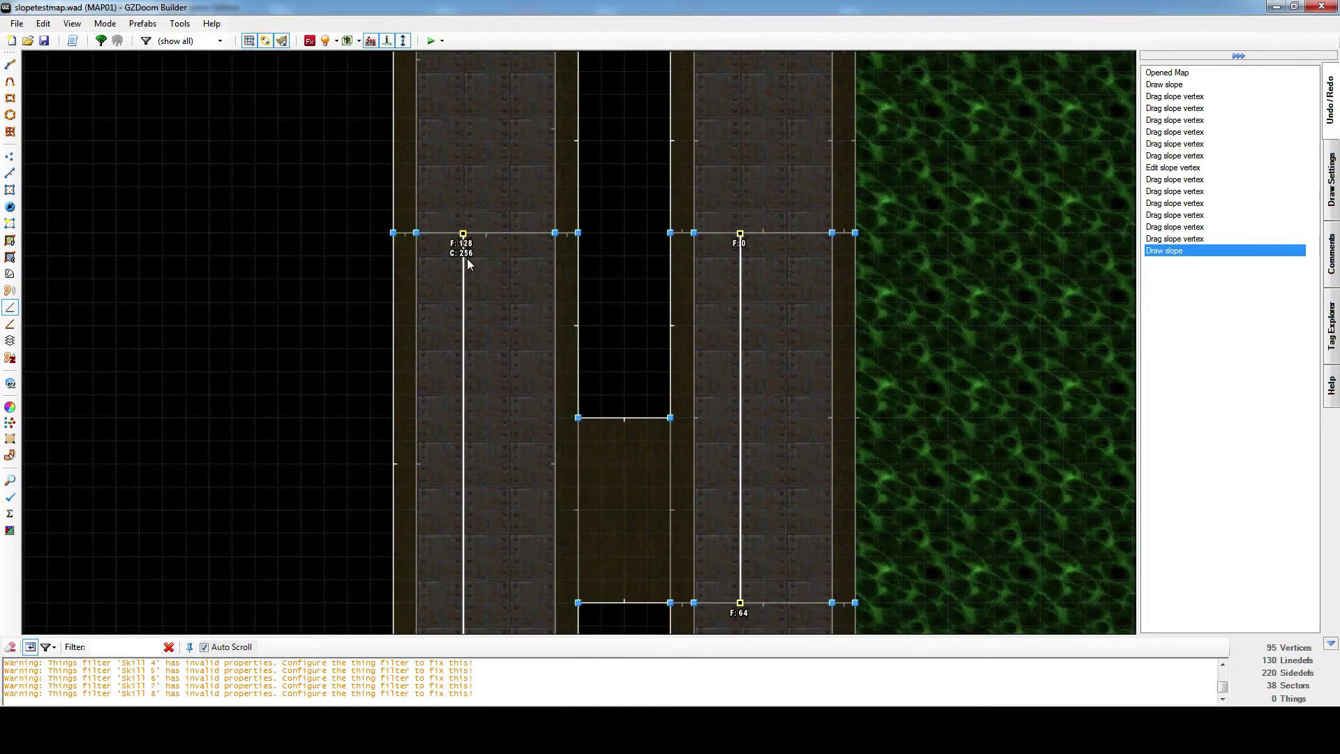
pyautogui.moveTo(465, 236); pyautogui.dragTo(421, 498)
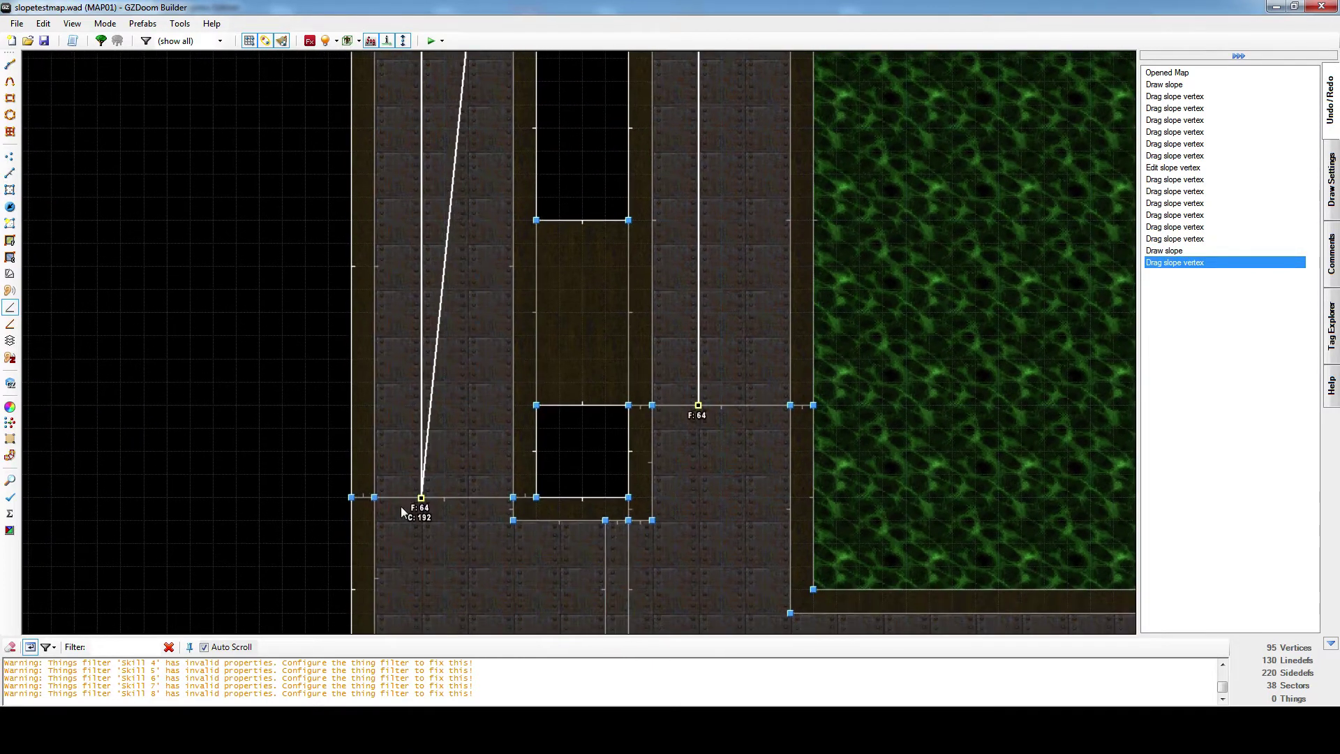
pyautogui.moveTo(418, 504); pyautogui.dragTo(467, 502, button='right')
pyautogui.moveTo(480, 289); pyautogui.dragTo(476, 445, button='middle')
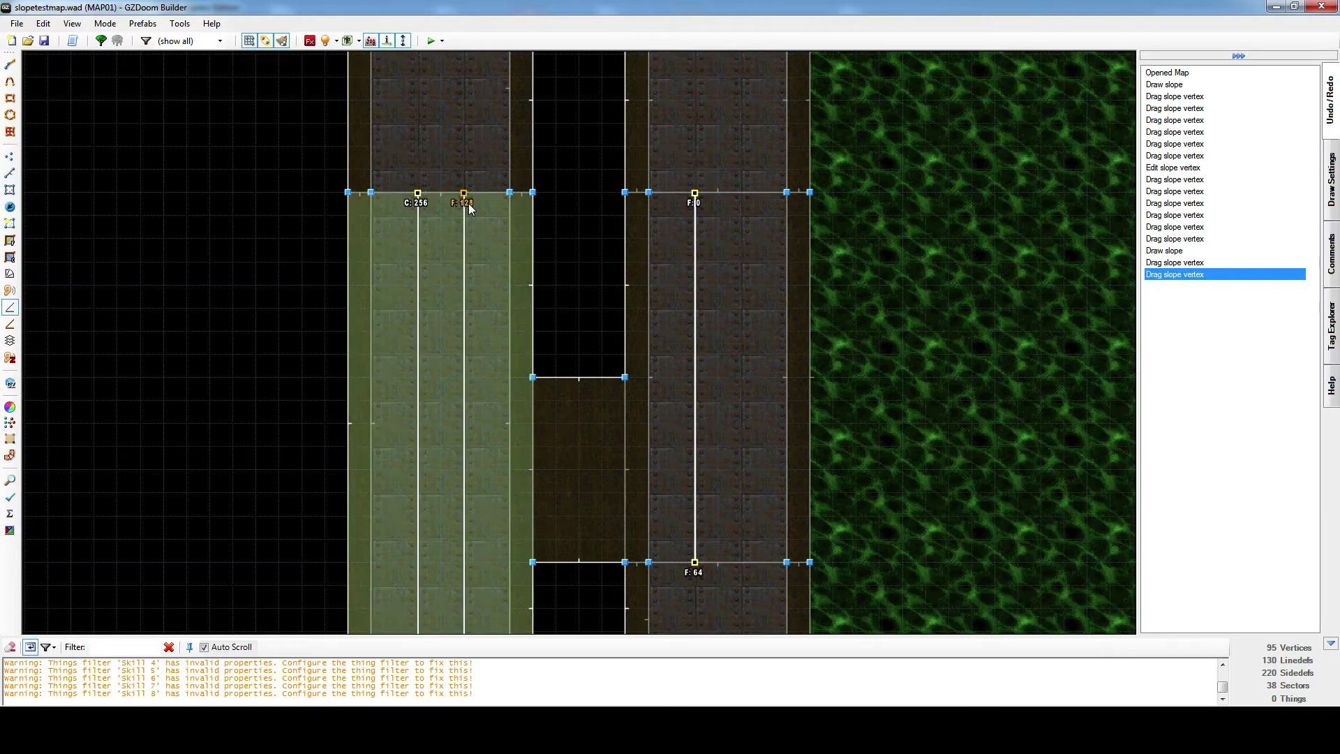
pyautogui.press('w')
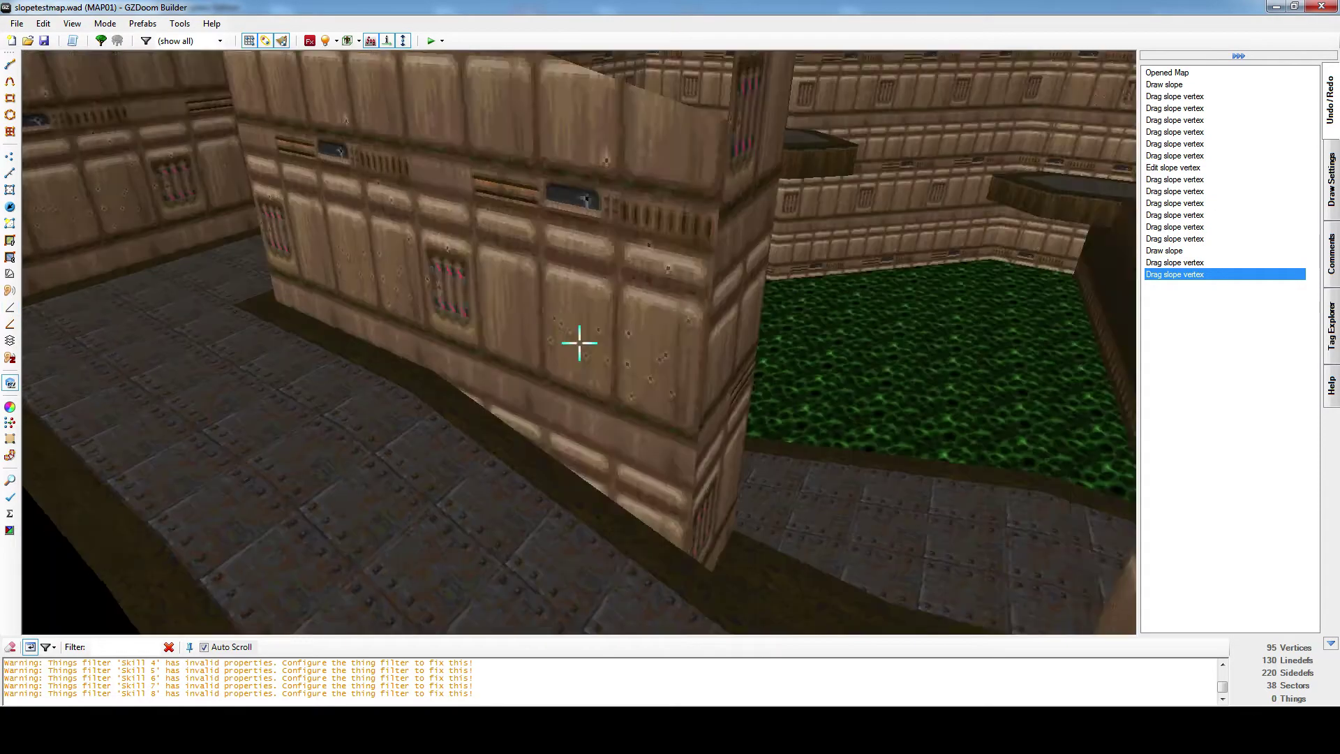
pyautogui.press('s')
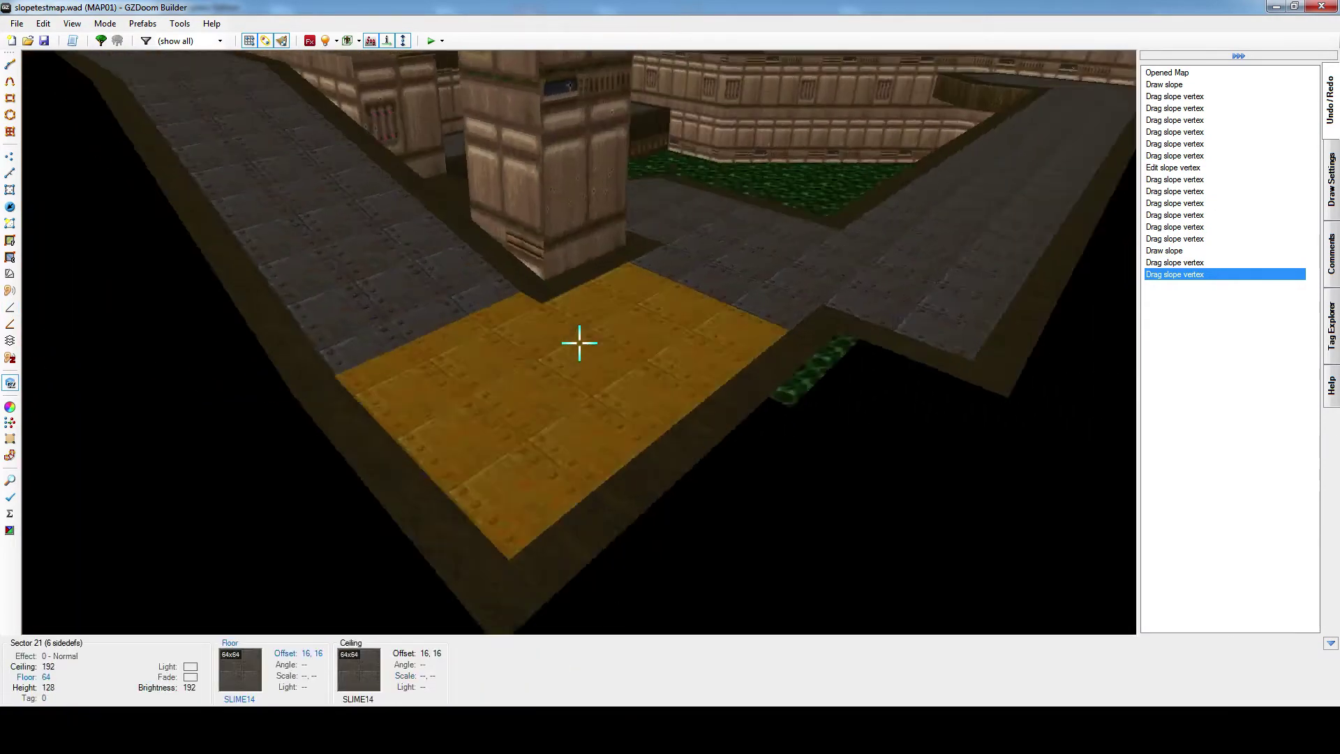
# Look over the western walkway's slopes from outside the map in the 3D view.
pyautogui.press('f')
pyautogui.press('s')
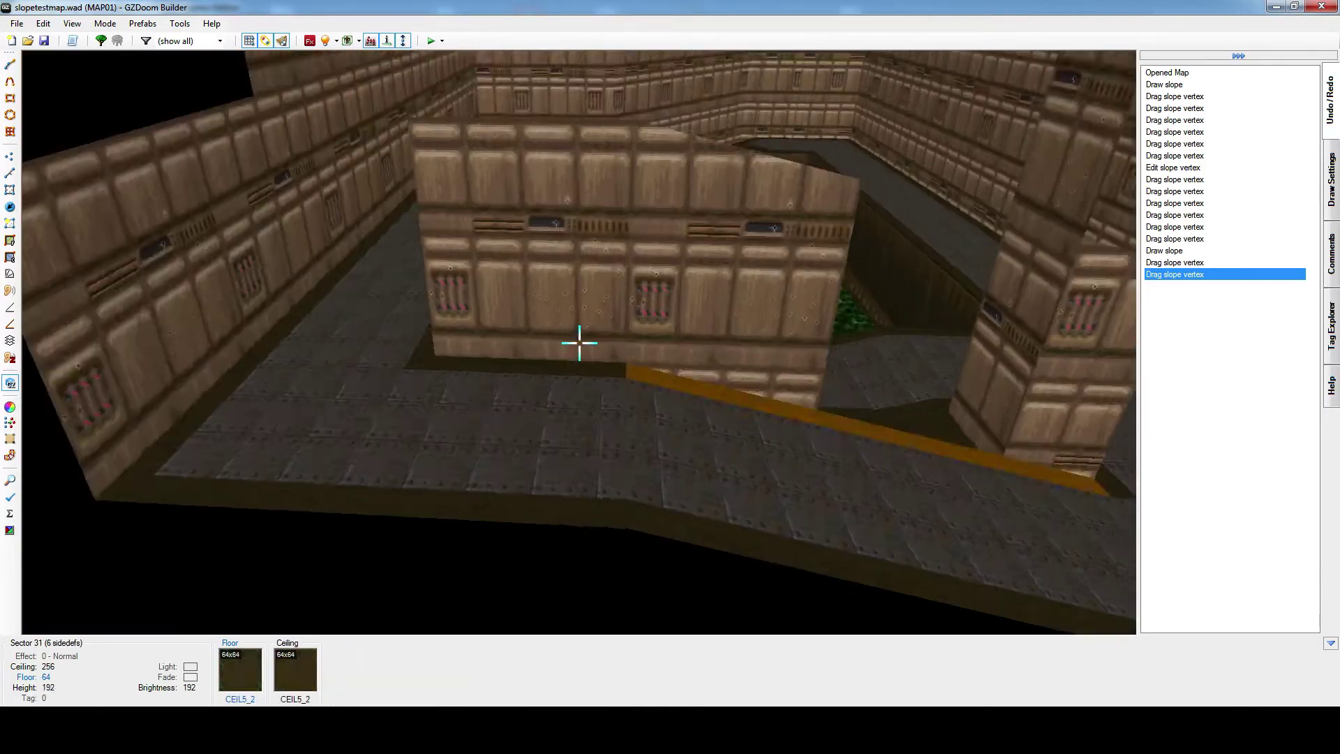
pyautogui.press('f')
pyautogui.press('s')
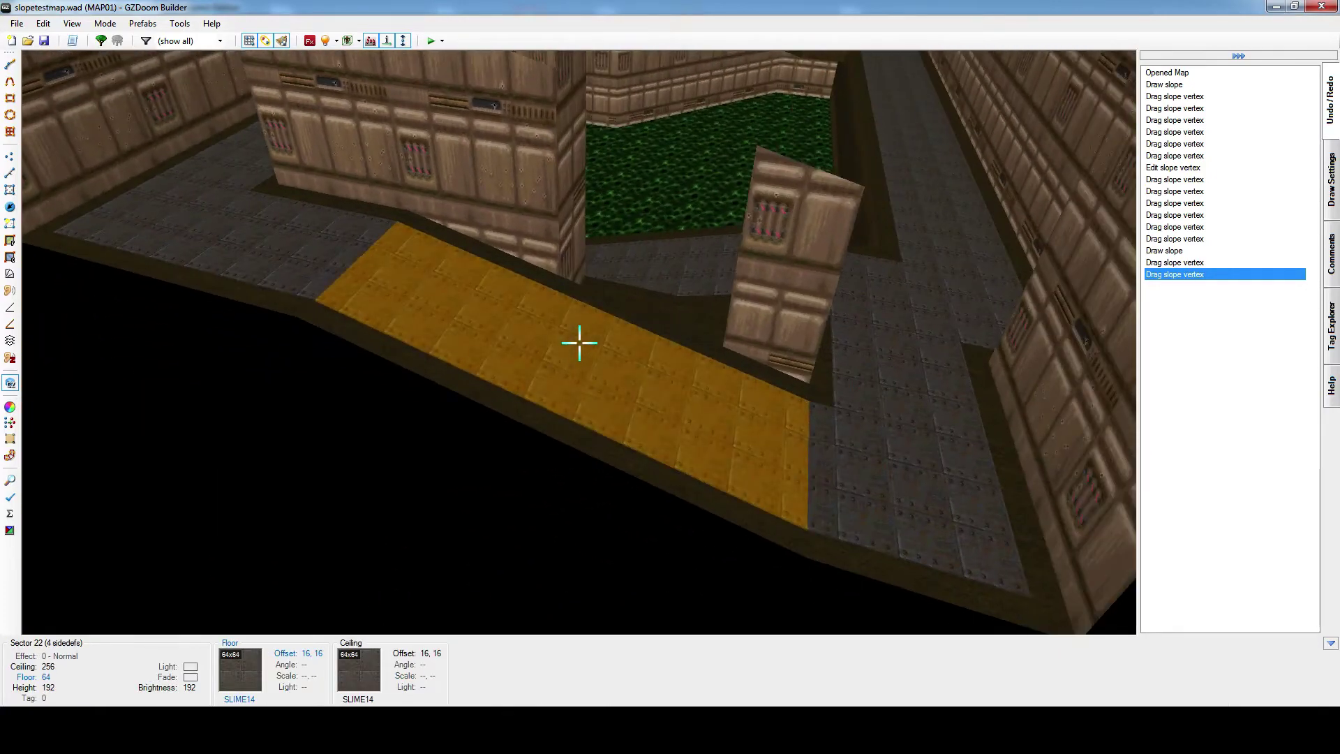
pyautogui.press('w')
# Examine the nukage pool's diagonal wall and the two ledges beside it, in the 2D map and in 3D.
pyautogui.moveTo(537, 273); pyautogui.dragTo(393, 364, button='middle')
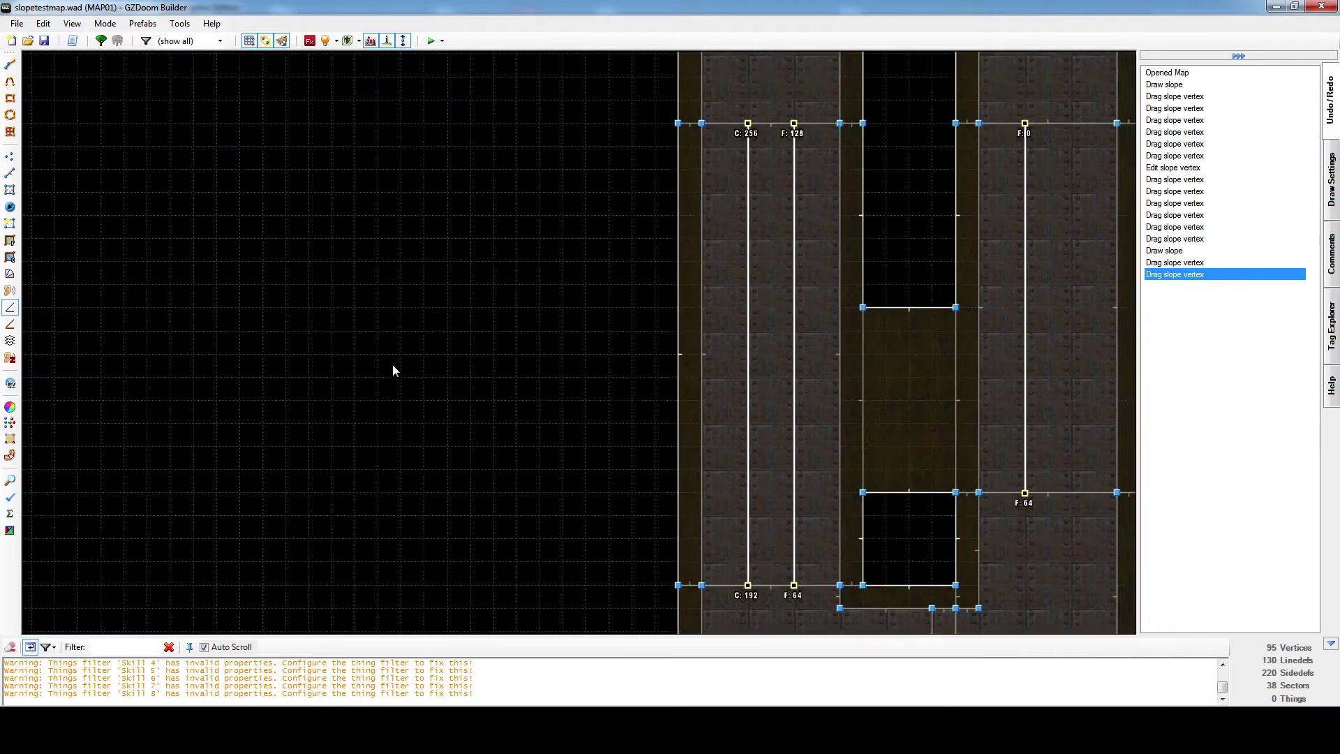
pyautogui.moveTo(676, 264); pyautogui.dragTo(522, 227, button='middle')
pyautogui.scroll(-1, 562, 239)
pyautogui.moveTo(601, 112); pyautogui.dragTo(546, 211, button='middle')
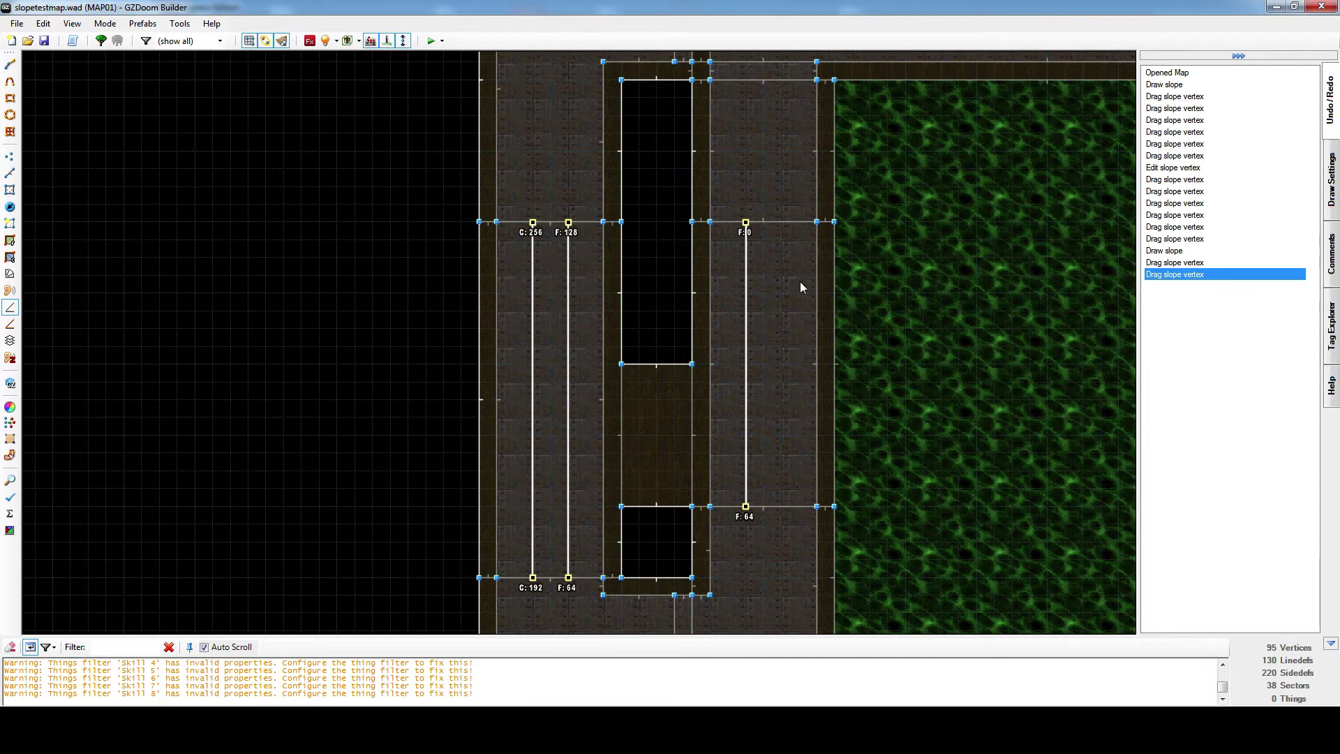
pyautogui.moveTo(800, 282); pyautogui.dragTo(602, 270, button='middle')
pyautogui.scroll(-3, 657, 337)
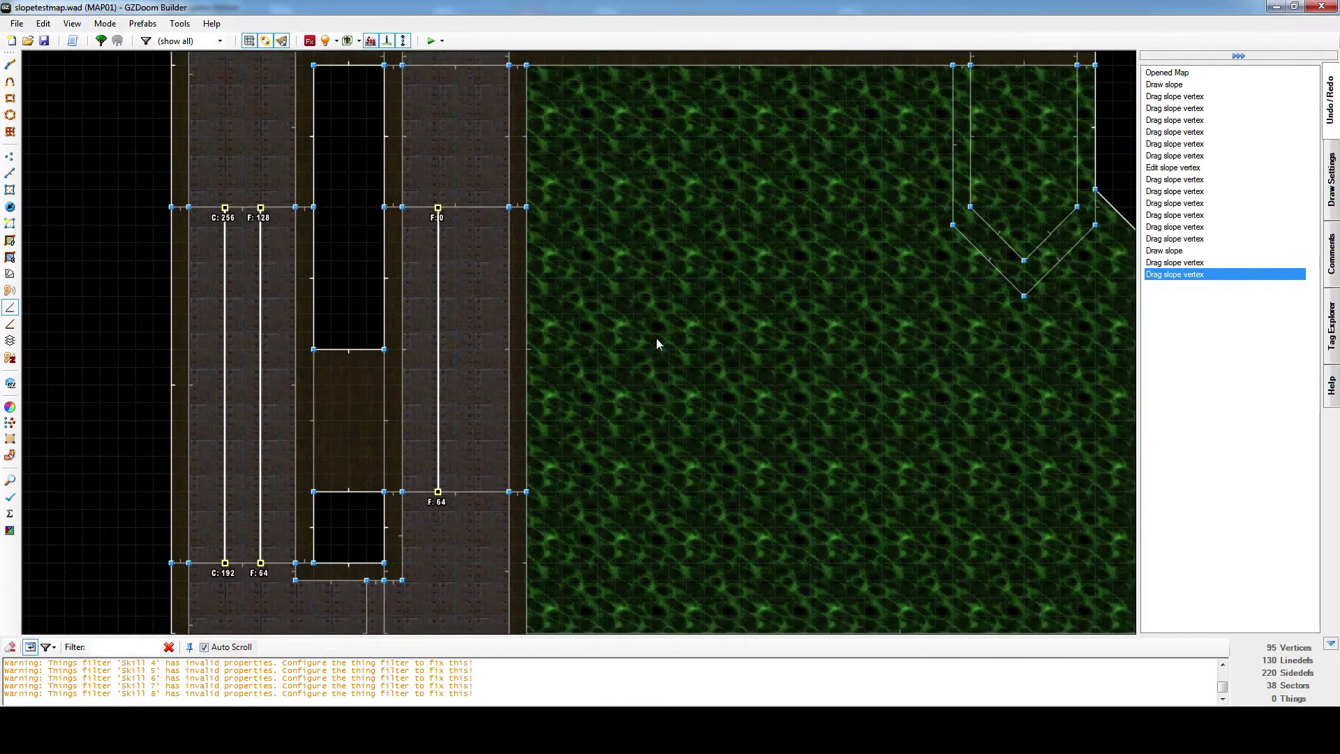
pyautogui.moveTo(479, 373); pyautogui.dragTo(598, 362, button='middle')
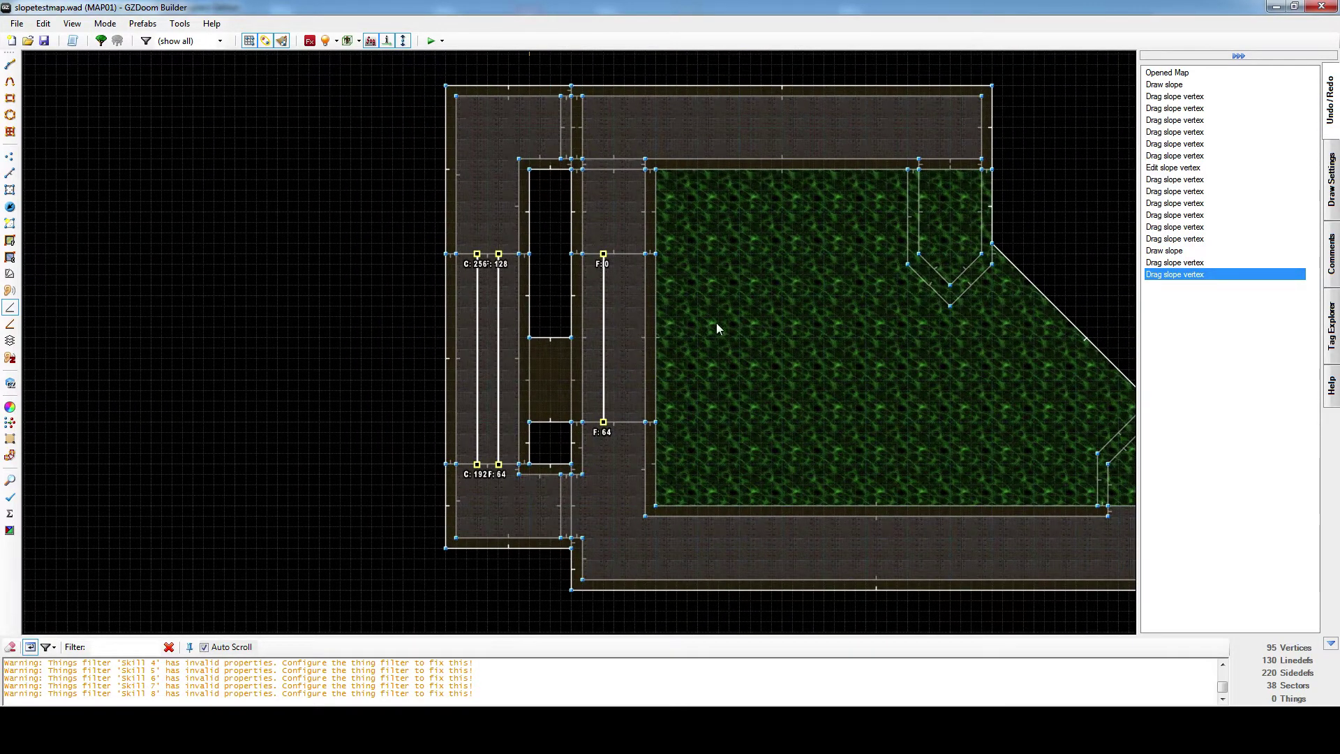
pyautogui.moveTo(717, 325); pyautogui.dragTo(580, 324, button='middle')
pyautogui.press('w')
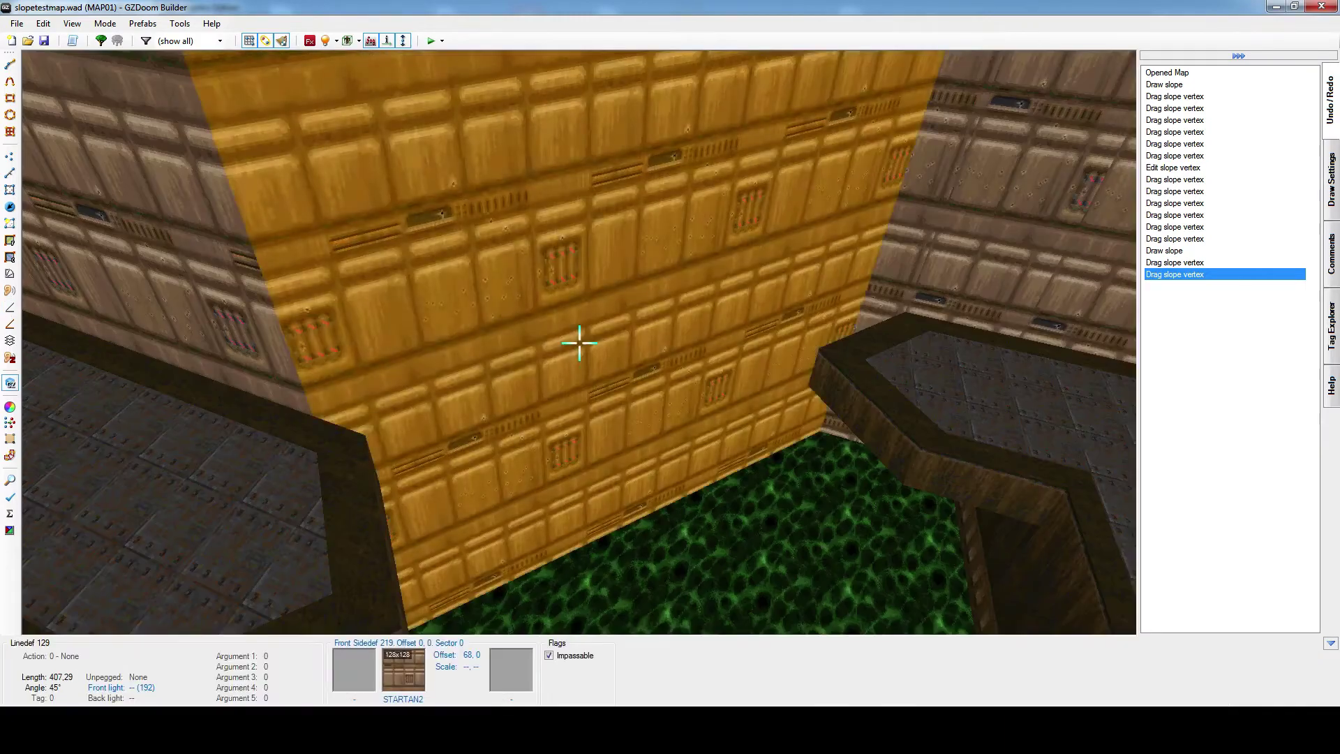
pyautogui.press('s')
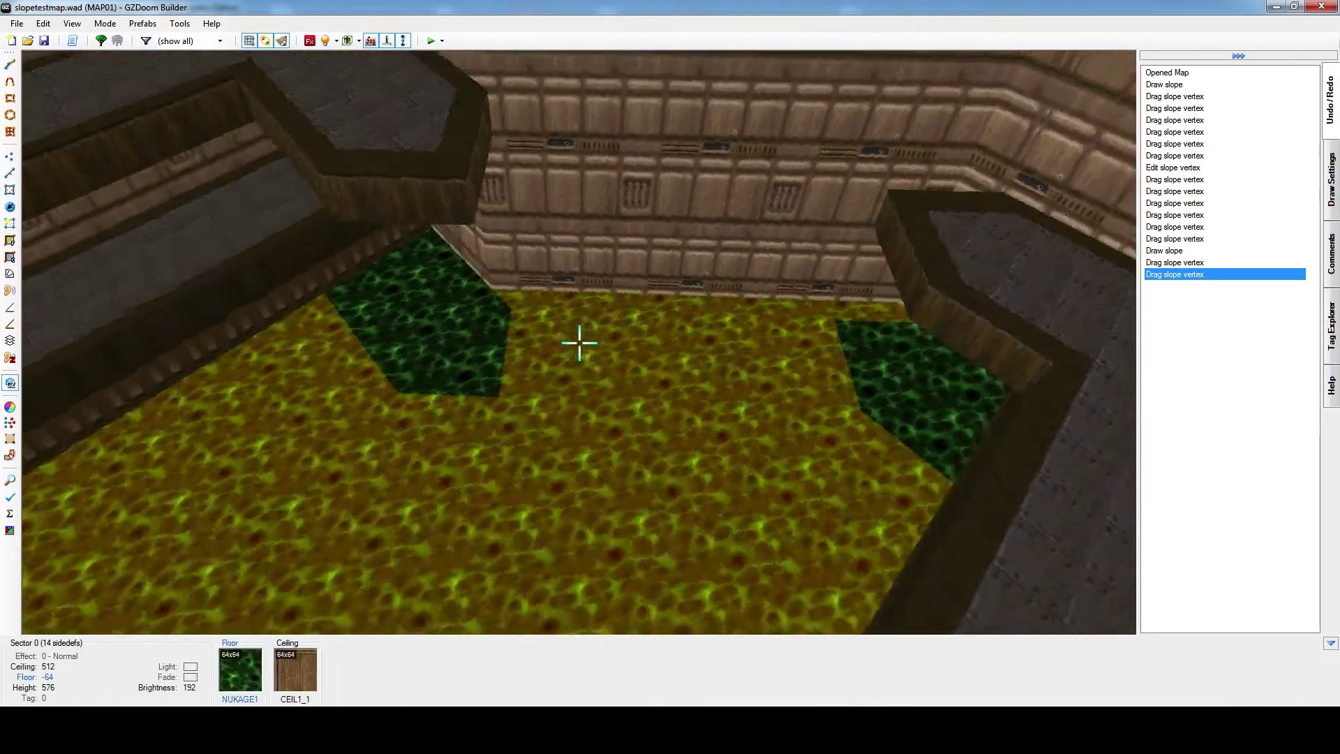
pyautogui.press('f')
pyautogui.press('s')
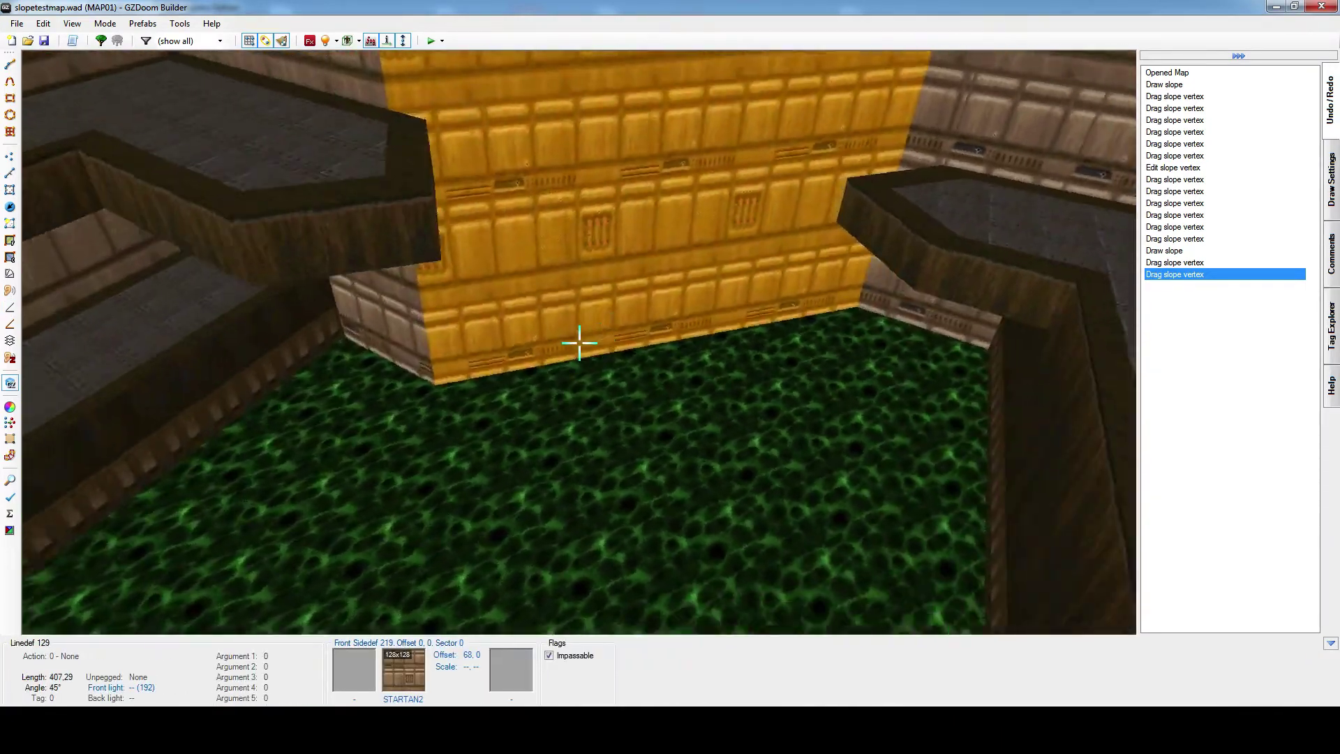
pyautogui.press('f')
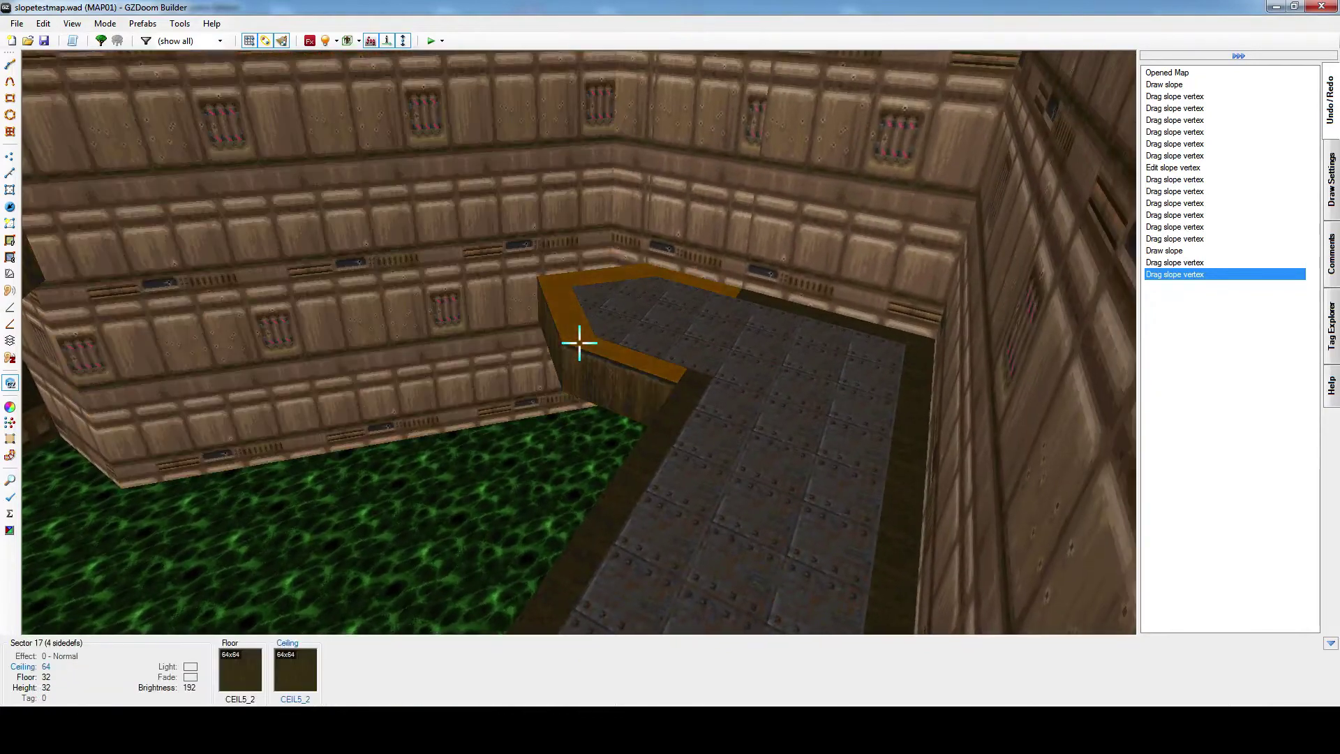
# Draw a closed sector outline about 91 units wide along the nukage pool's diagonal wall, with two small tabs reaching the wall.
pyautogui.press('w')
pyautogui.scroll(5, 621, 322)
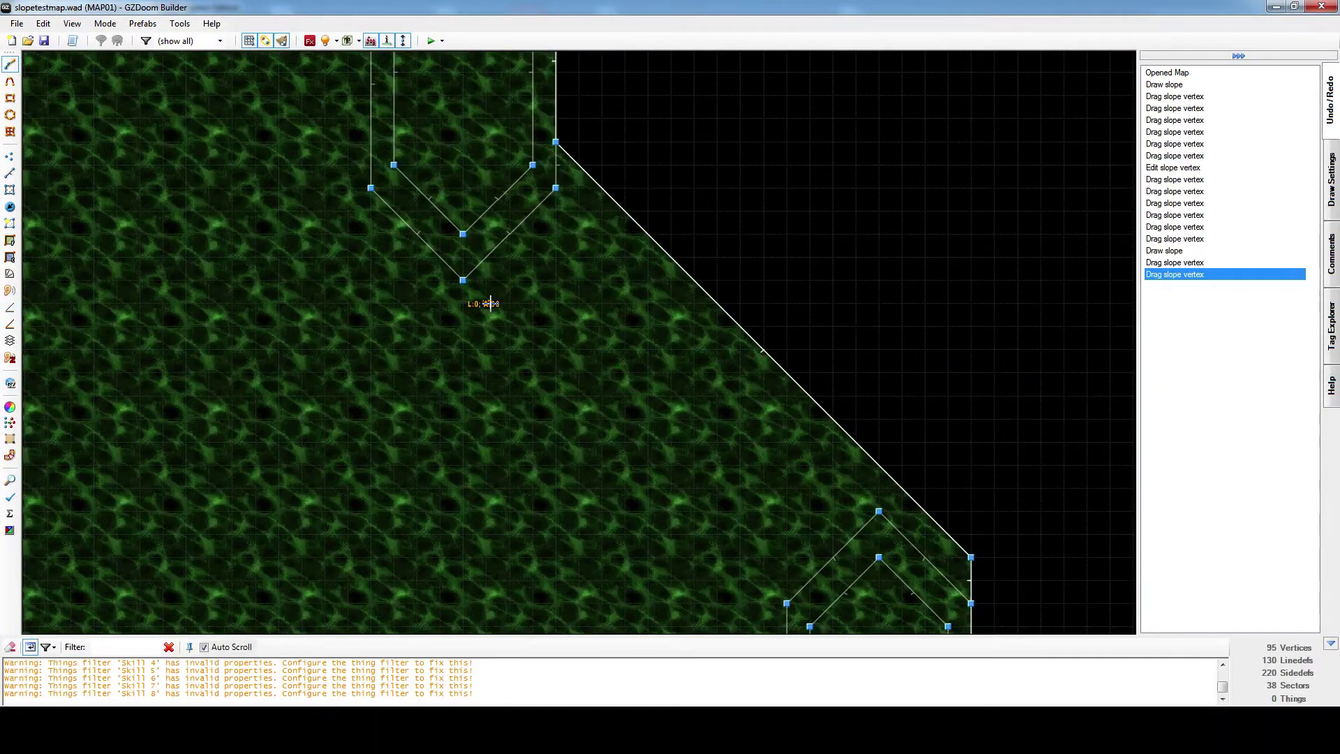
pyautogui.click(580, 211)
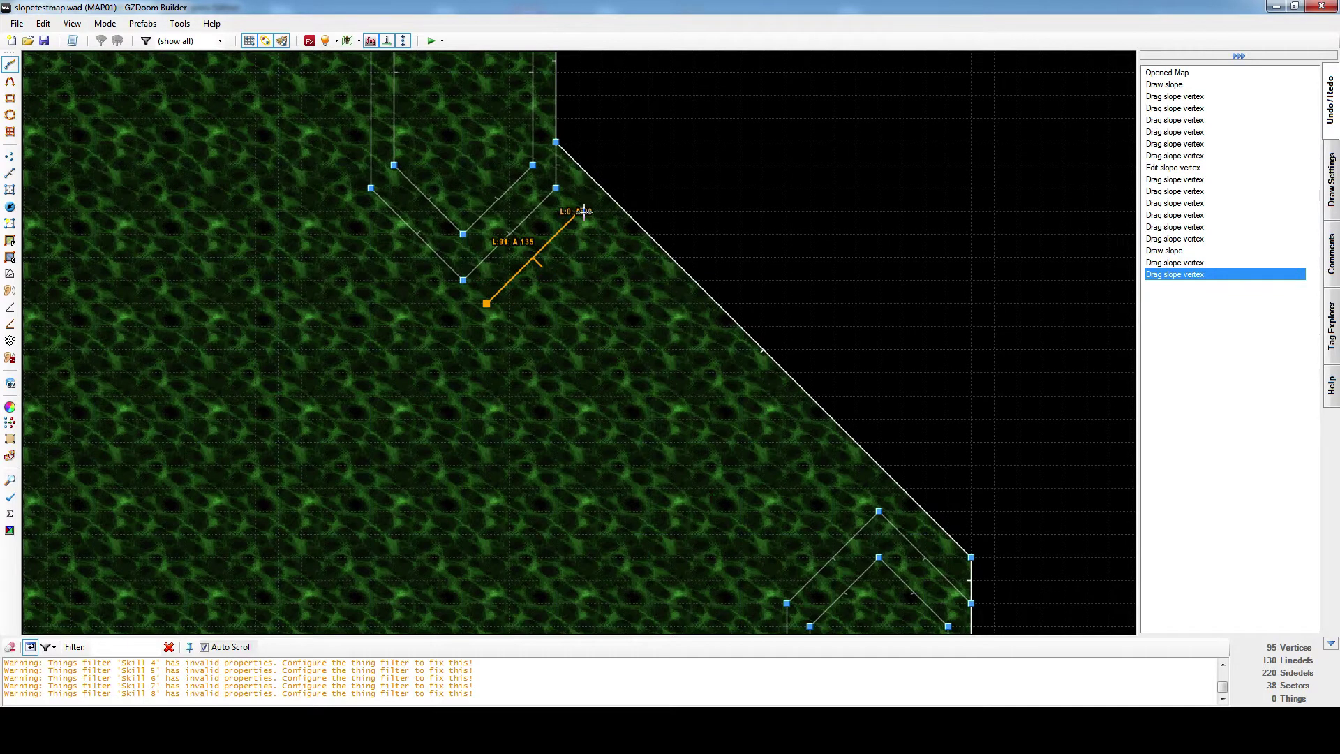
pyautogui.click(625, 258)
pyautogui.click(648, 235)
pyautogui.click(672, 258)
pyautogui.click(649, 281)
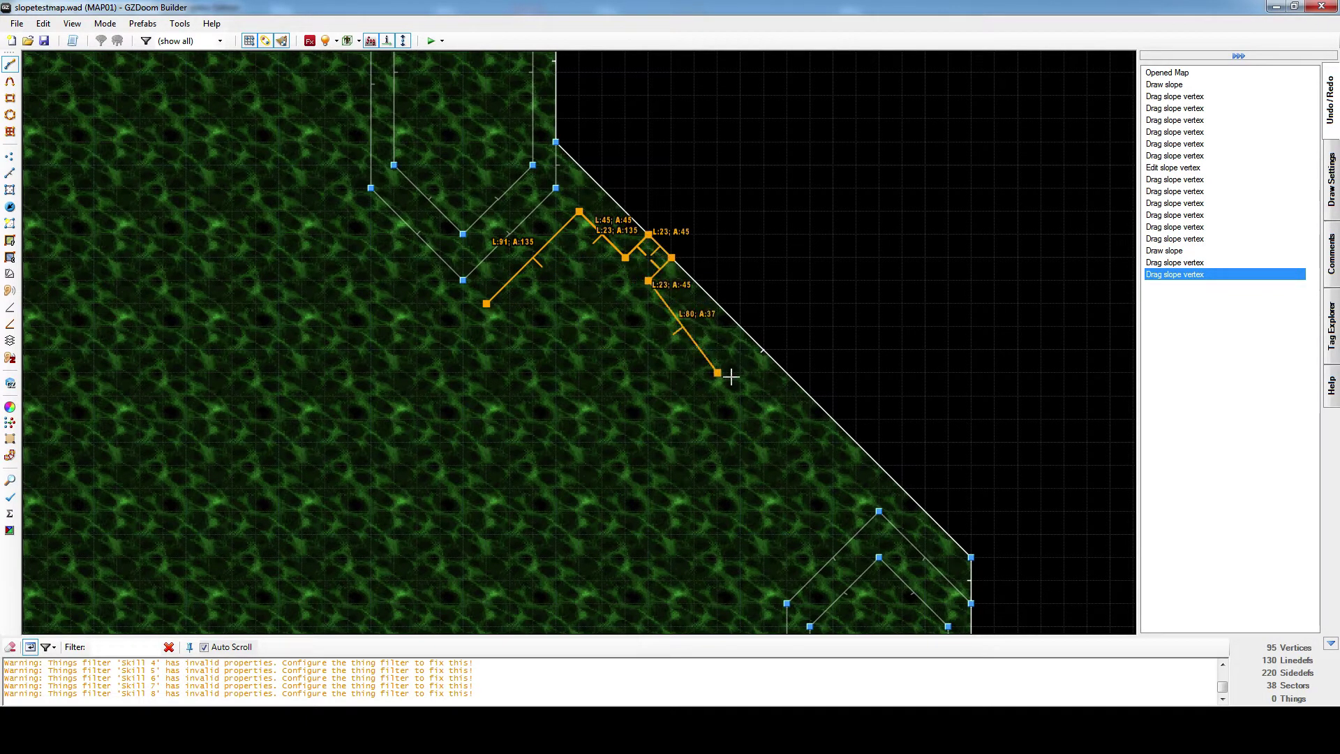
pyautogui.click(810, 442)
pyautogui.click(834, 418)
pyautogui.click(857, 442)
pyautogui.click(833, 465)
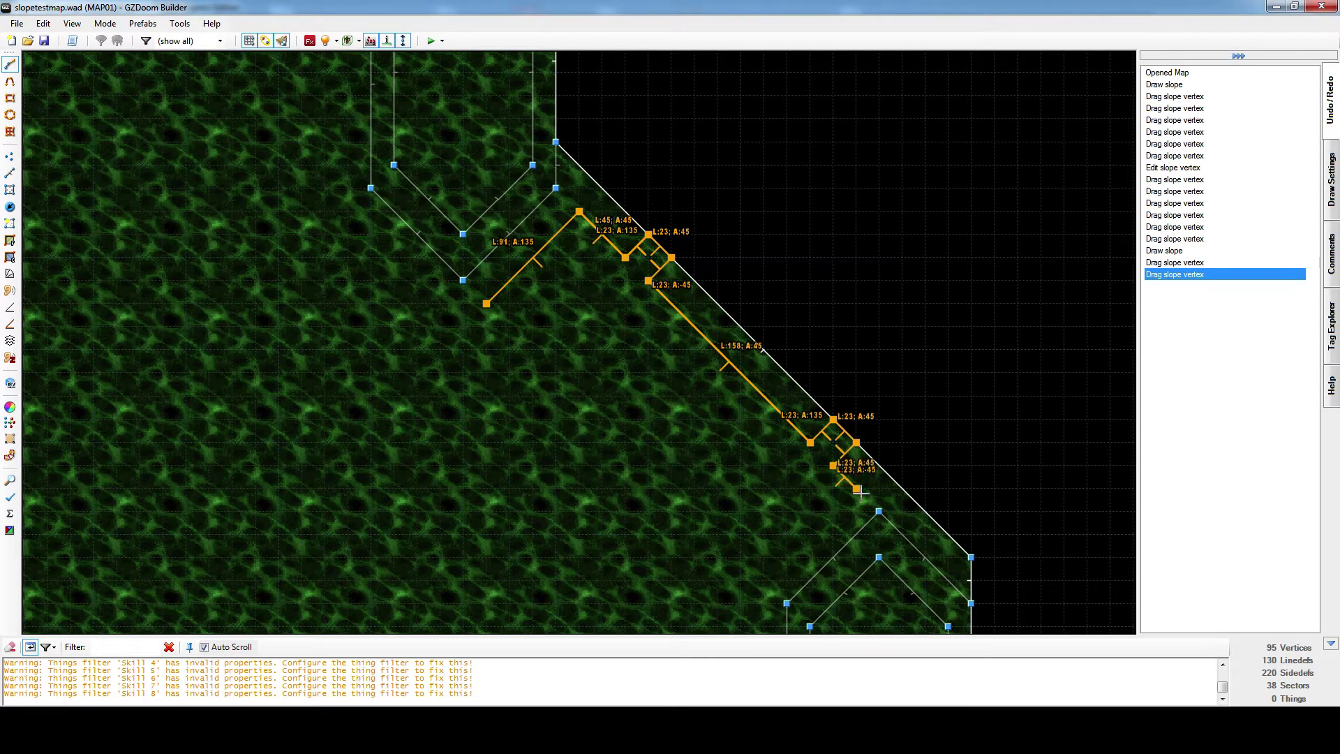
pyautogui.click(857, 489)
pyautogui.click(764, 580)
pyautogui.click(487, 304)
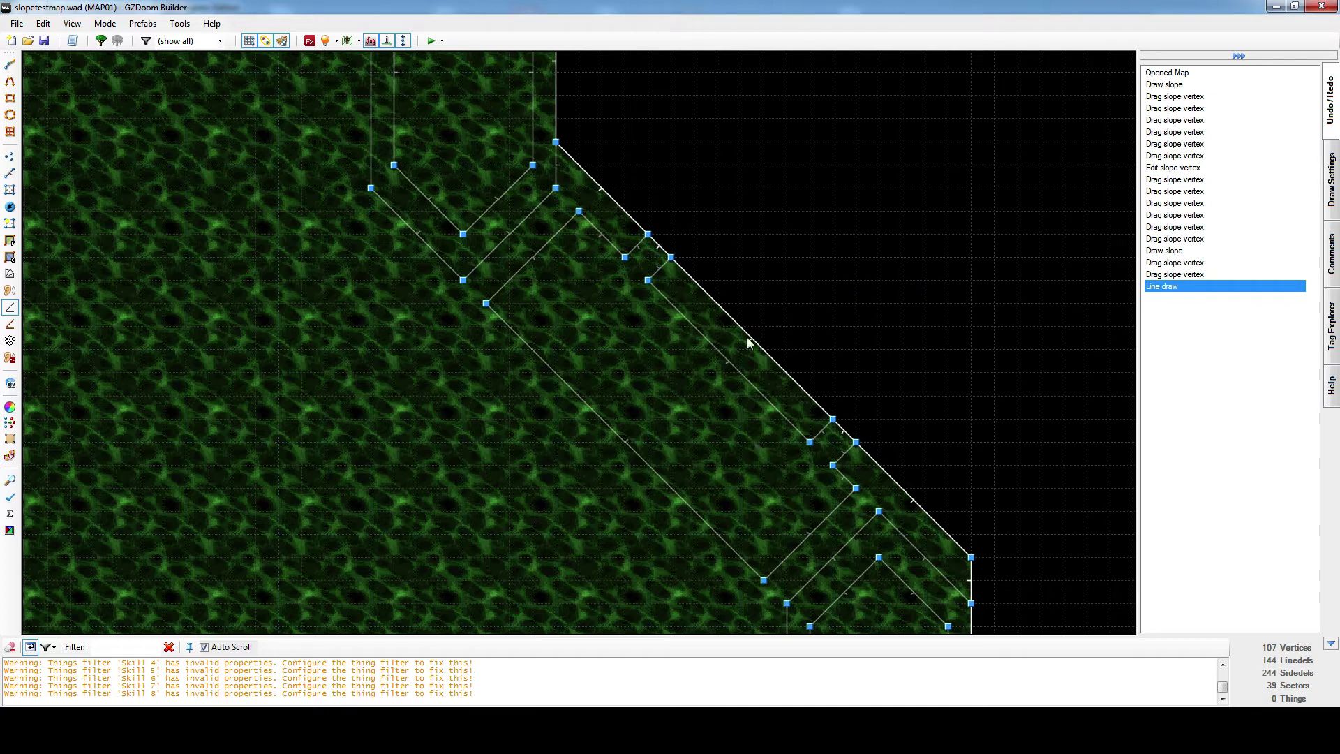
# Move the southeastern tab's vertices one grid step northwest along the diagonal wall and return to editing sectors.
pyautogui.moveTo(761, 361); pyautogui.dragTo(863, 450)
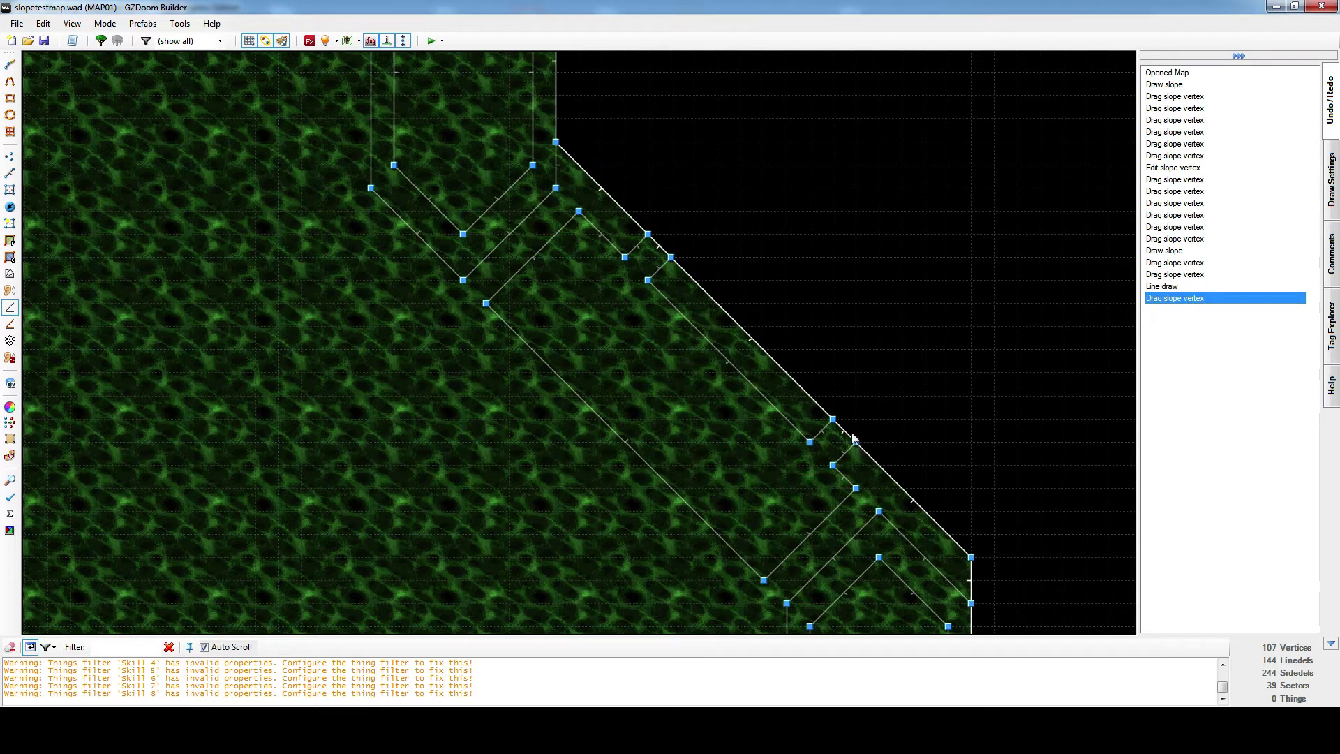
pyautogui.press('v')
pyautogui.moveTo(772, 387); pyautogui.dragTo(862, 473)
pyautogui.moveTo(857, 445); pyautogui.dragTo(836, 427, button='right')
pyautogui.press('s')
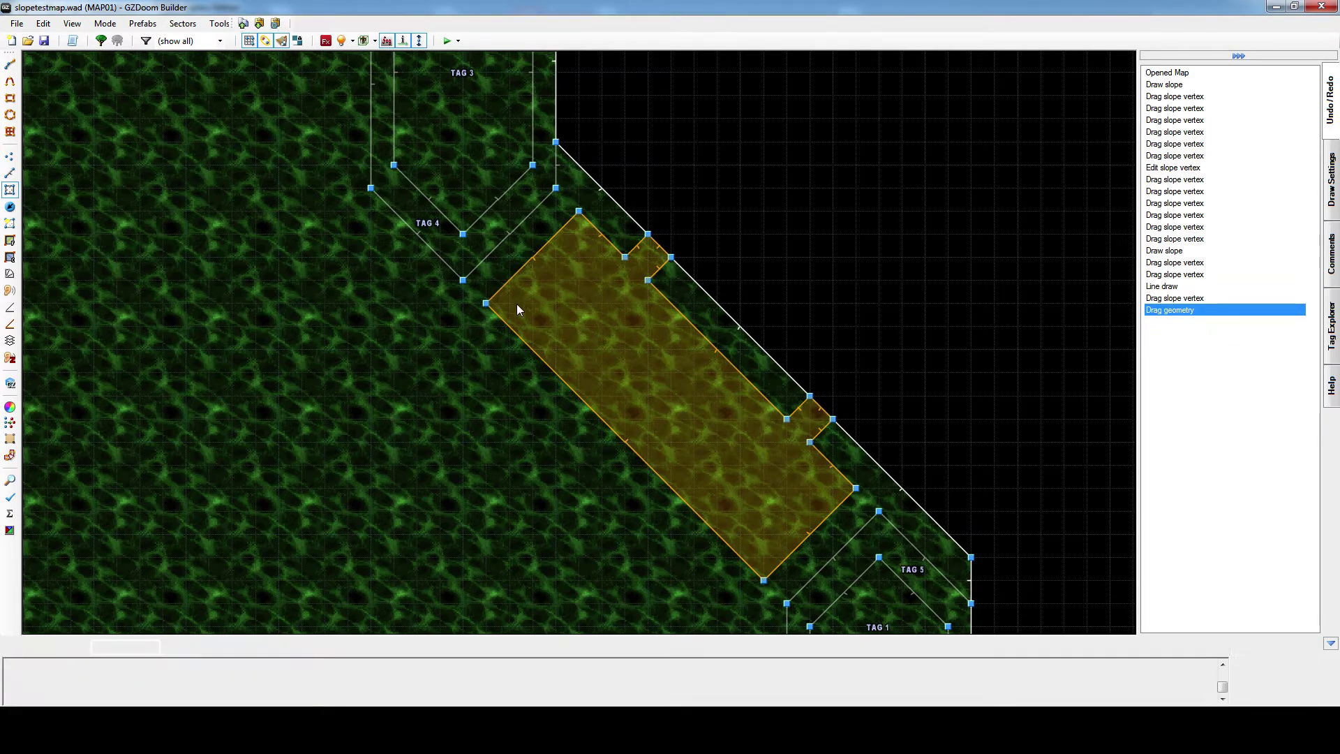
pyautogui.press('Insert')
pyautogui.click(579, 236)
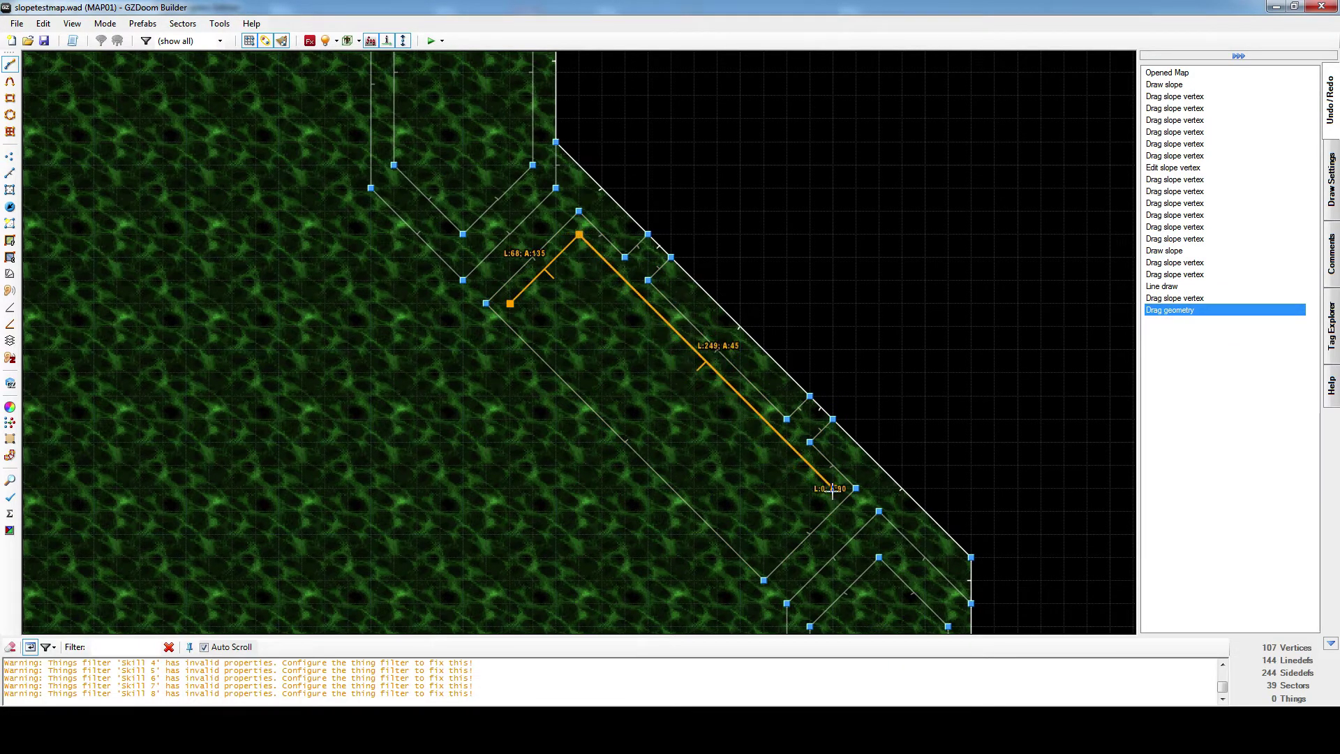
pyautogui.click(832, 489)
pyautogui.click(775, 553)
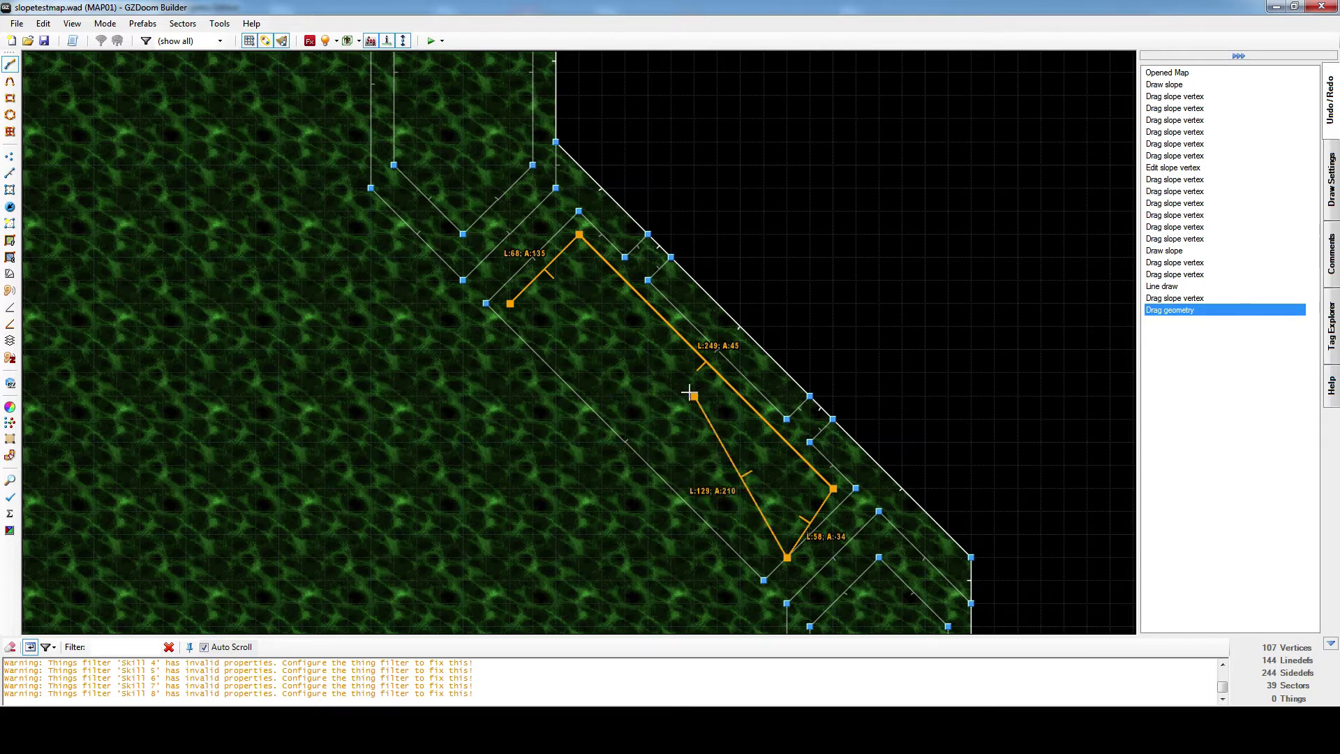
pyautogui.click(511, 305)
# Draw a rectangular sector about 68 by 249 units inside the new outline, leaving a narrow border, and check it in 3D.
pyautogui.press('Insert')
pyautogui.click(510, 304)
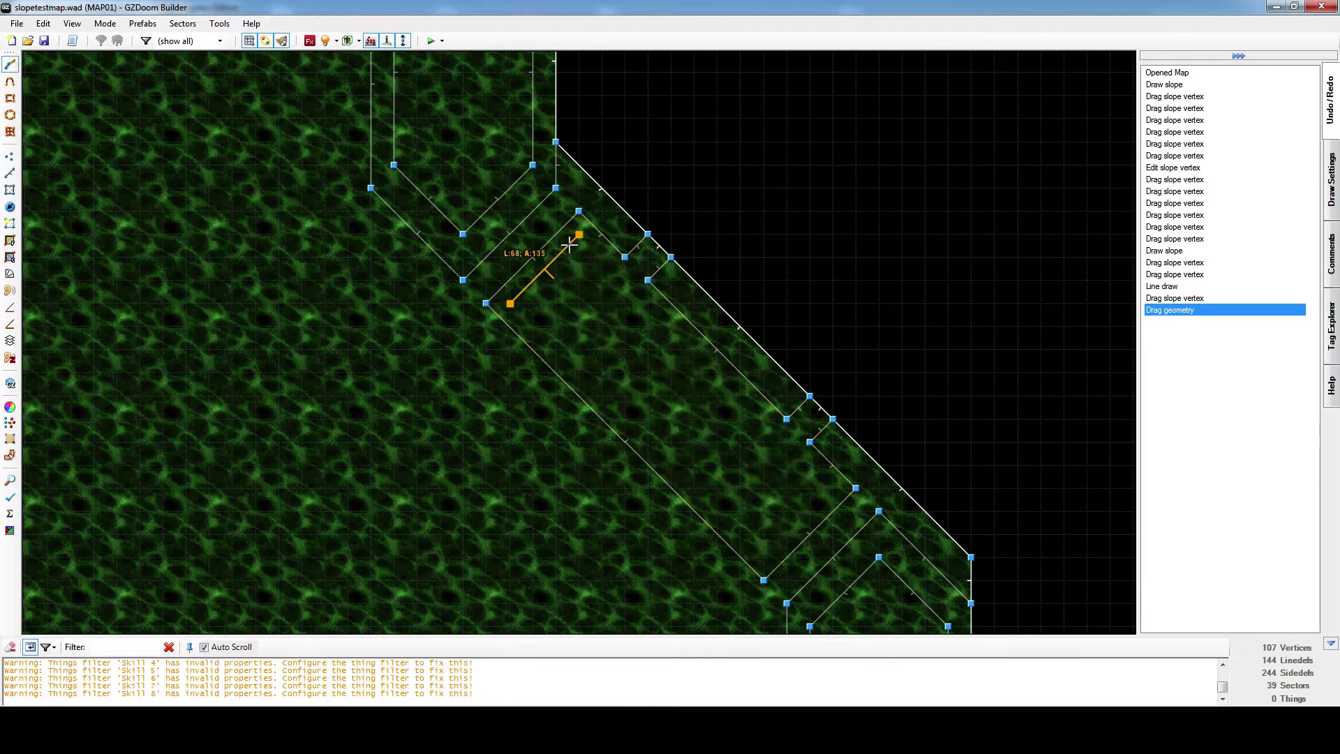
pyautogui.click(569, 245)
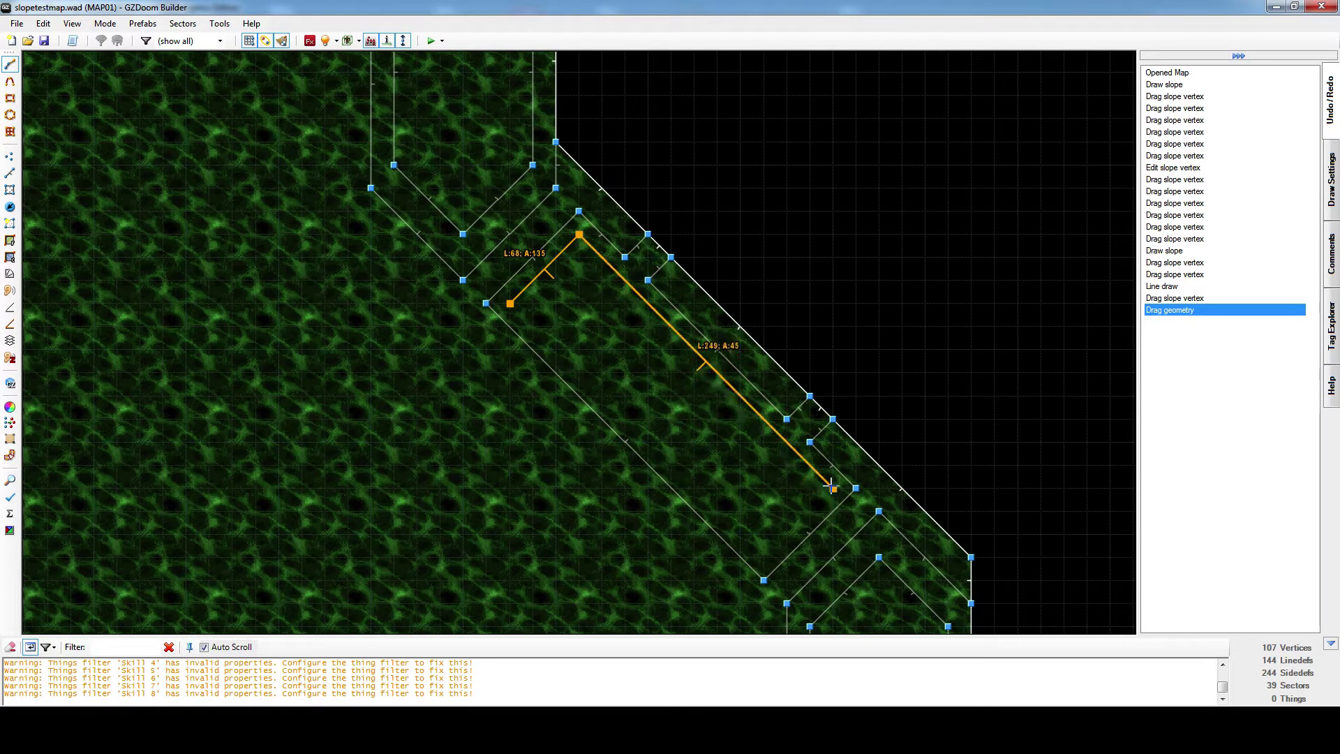
pyautogui.click(832, 489)
pyautogui.click(762, 554)
pyautogui.click(511, 305)
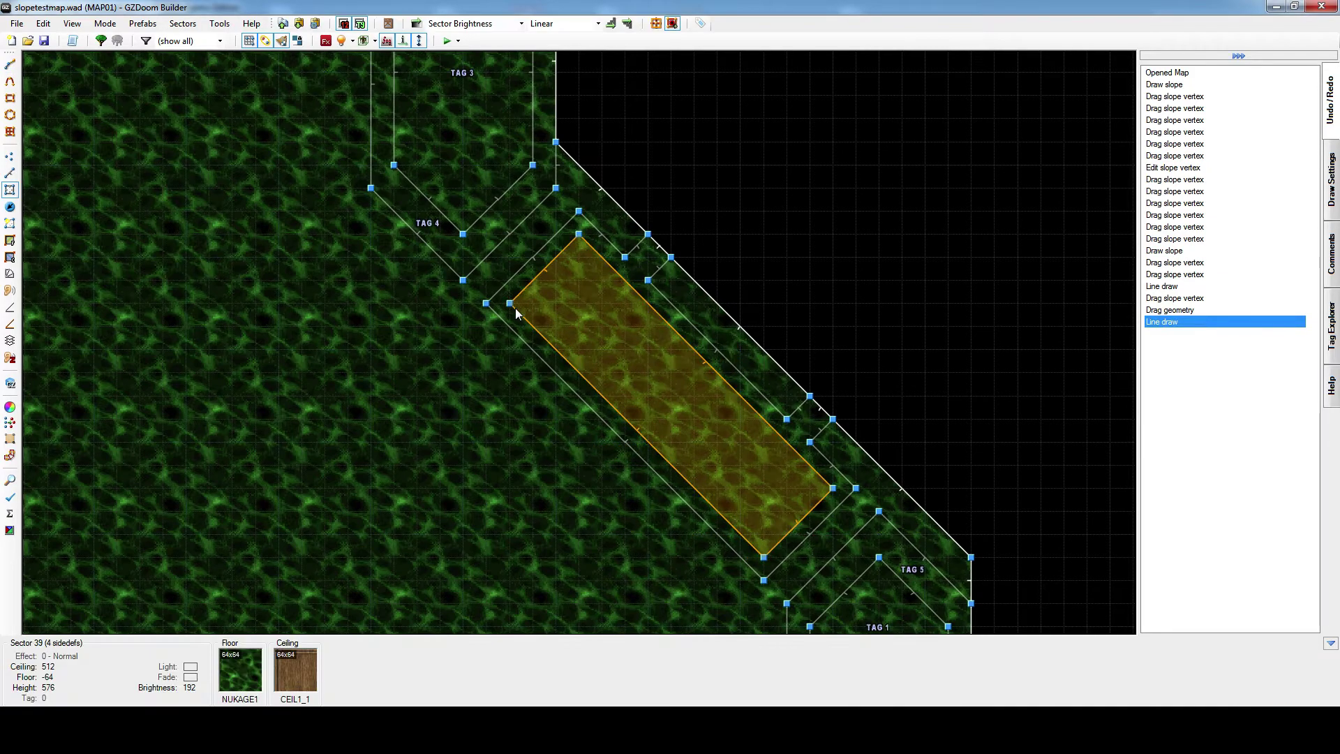
pyautogui.press('w')
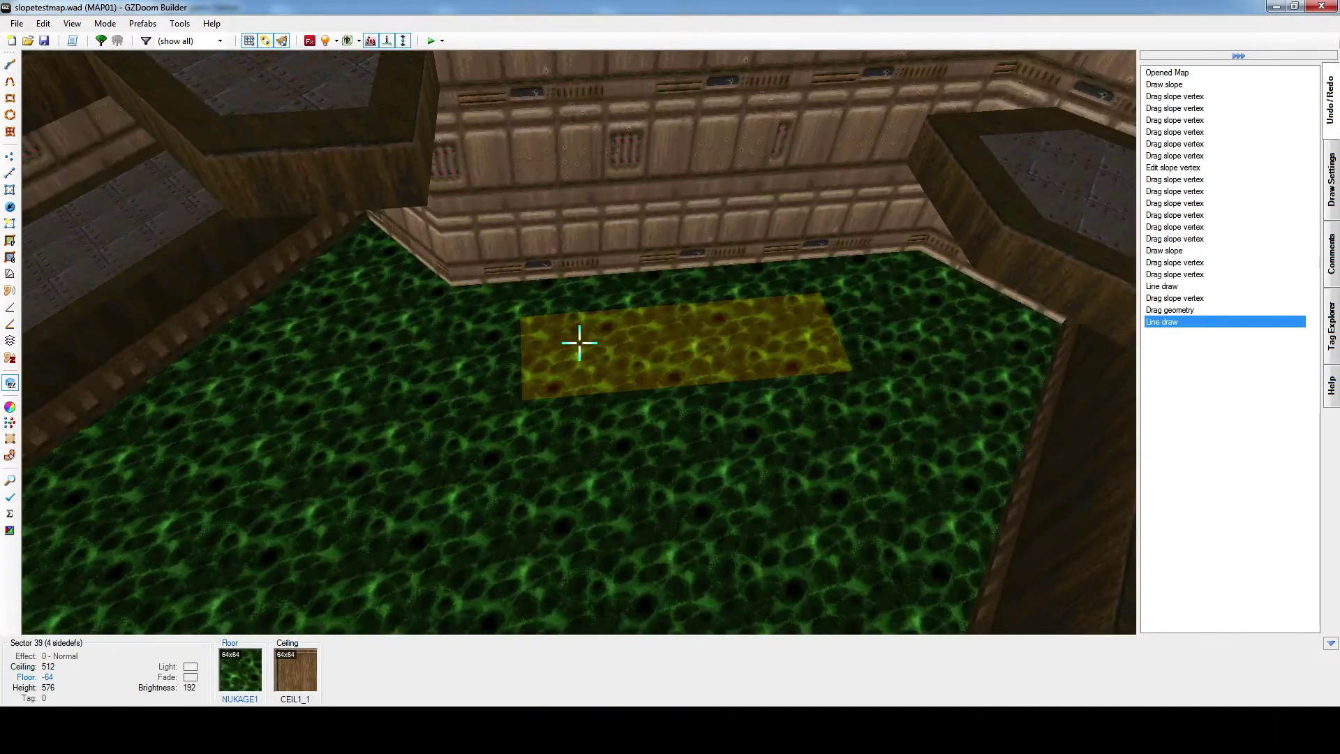
pyautogui.press('w')
# Select the narrow border sector around the inner rectangle and add a 3D floor to it.
pyautogui.moveTo(572, 303); pyautogui.dragTo(298, 495, button='middle')
pyautogui.moveTo(462, 268); pyautogui.dragTo(373, 366, button='middle')
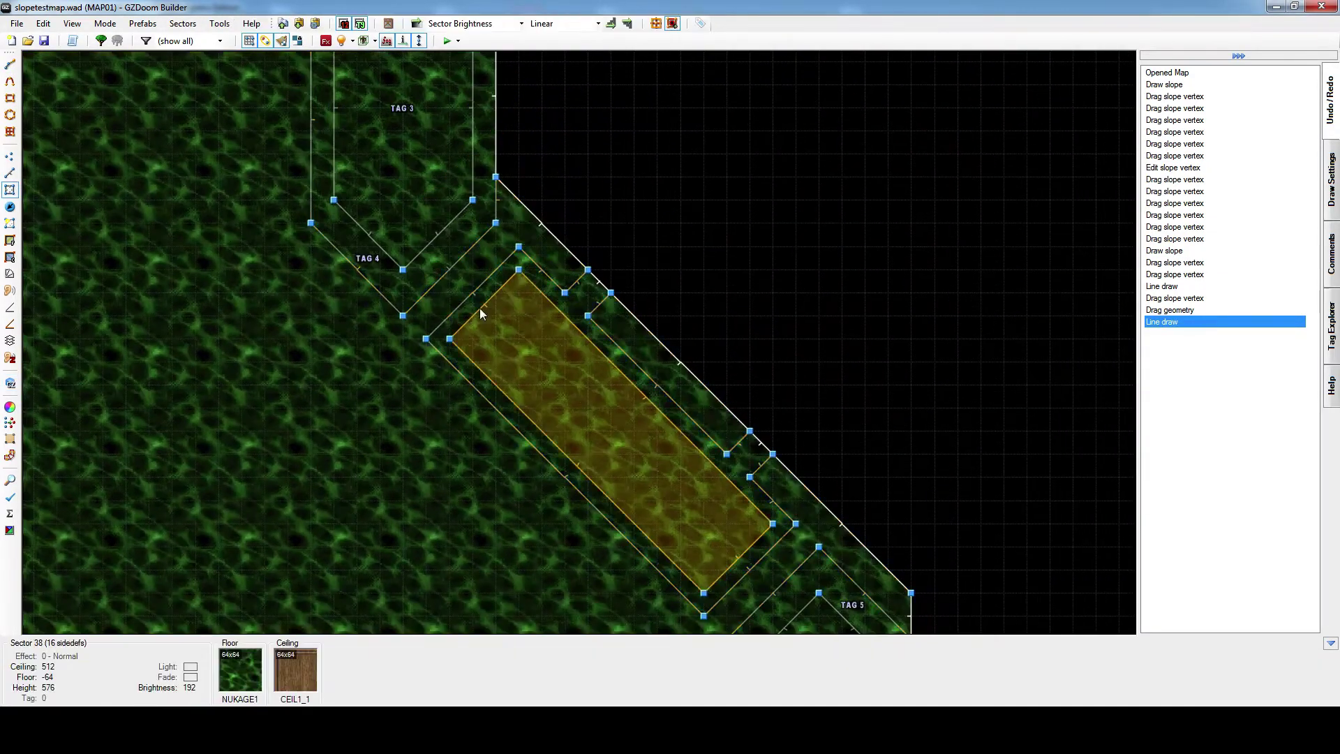
pyautogui.hotkey('shift', 's')
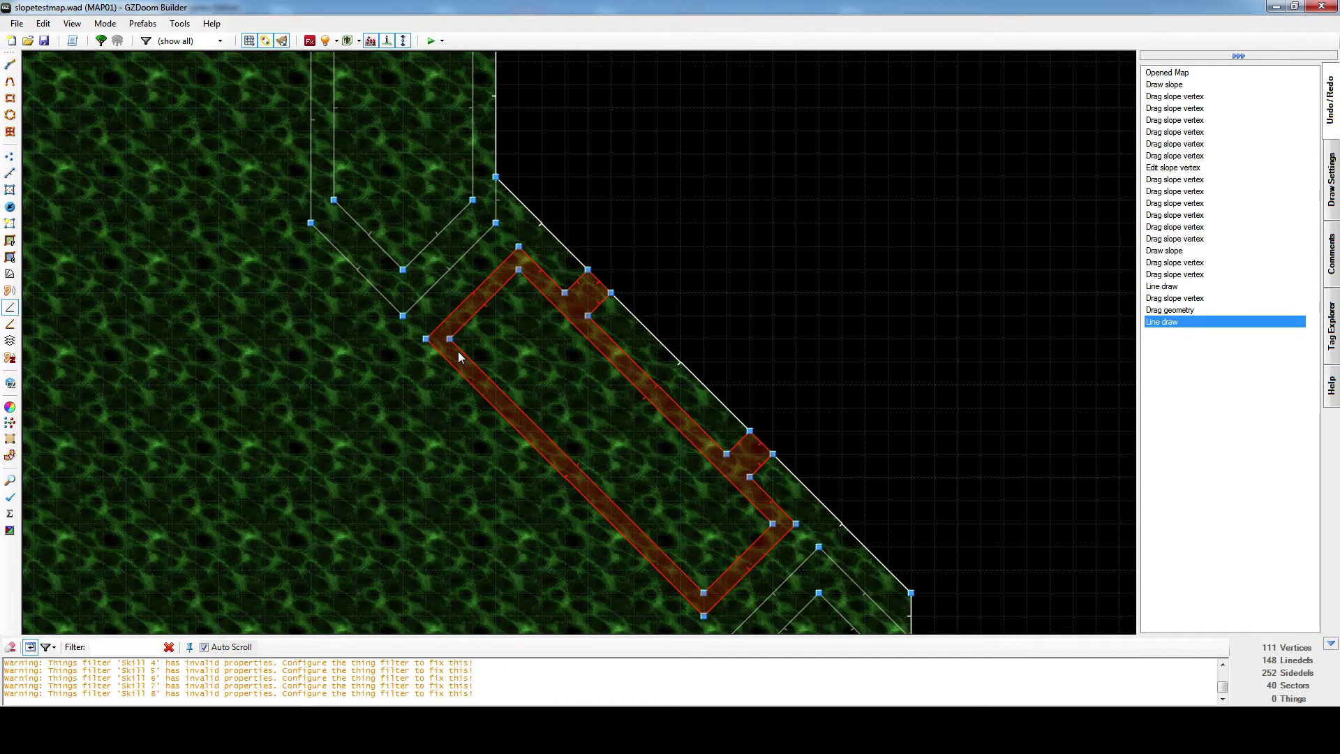
pyautogui.click(10, 341)
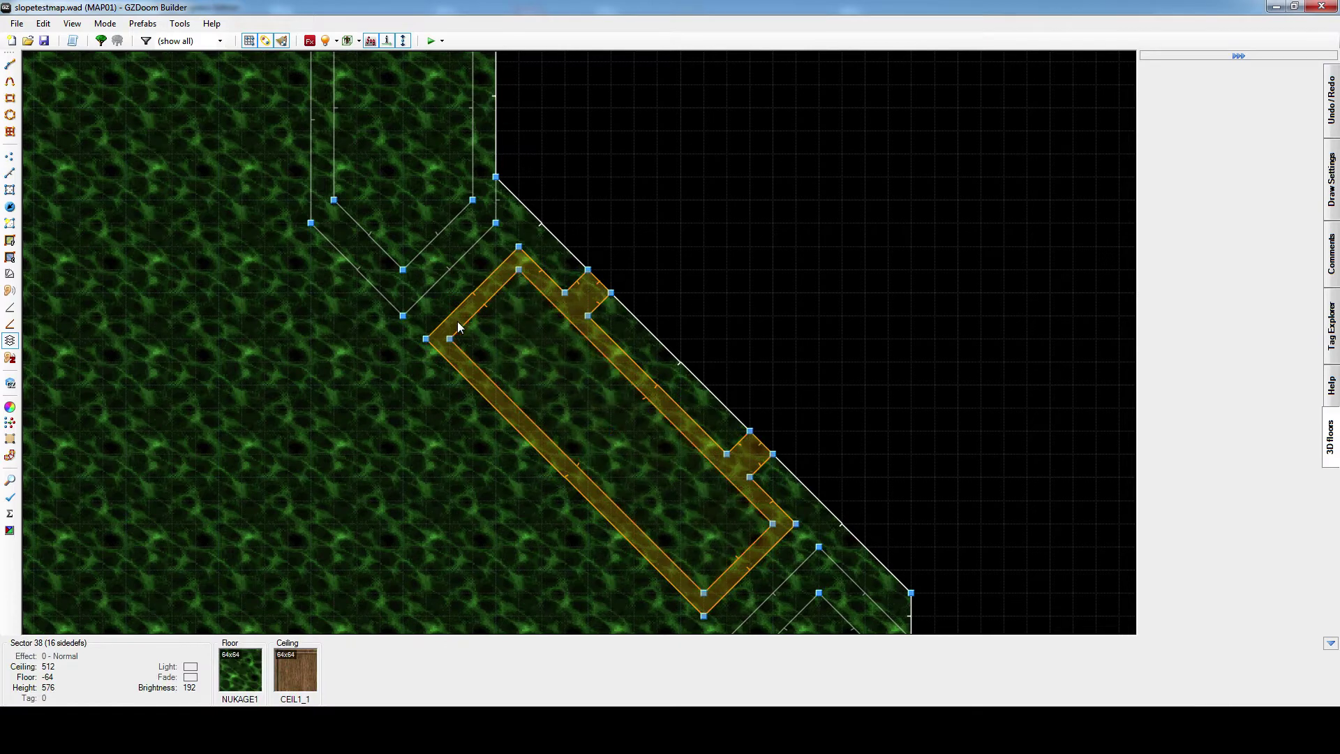
pyautogui.rightClick(460, 317)
pyautogui.click(430, 545)
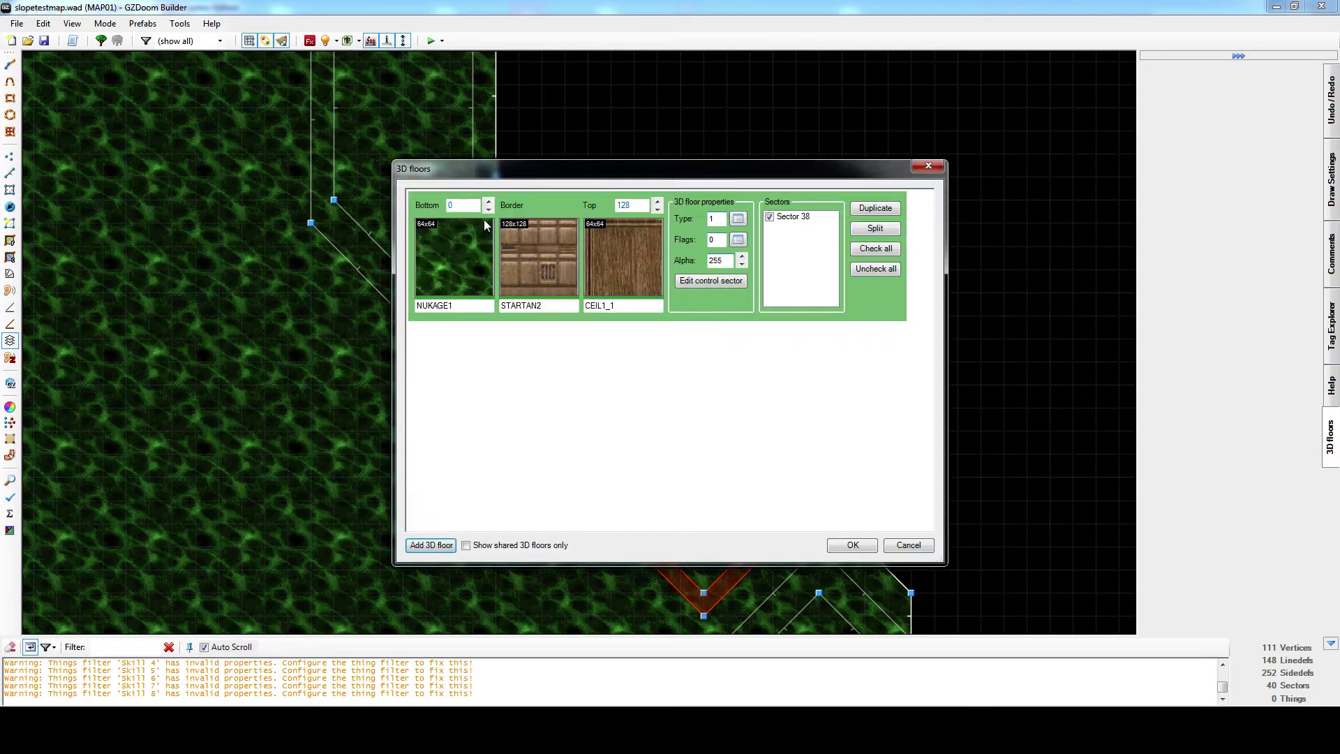
# Set the border's 3D floor to a bottom height of 48 and a top height of 64.
pyautogui.doubleClick(466, 203)
pyautogui.write('48')
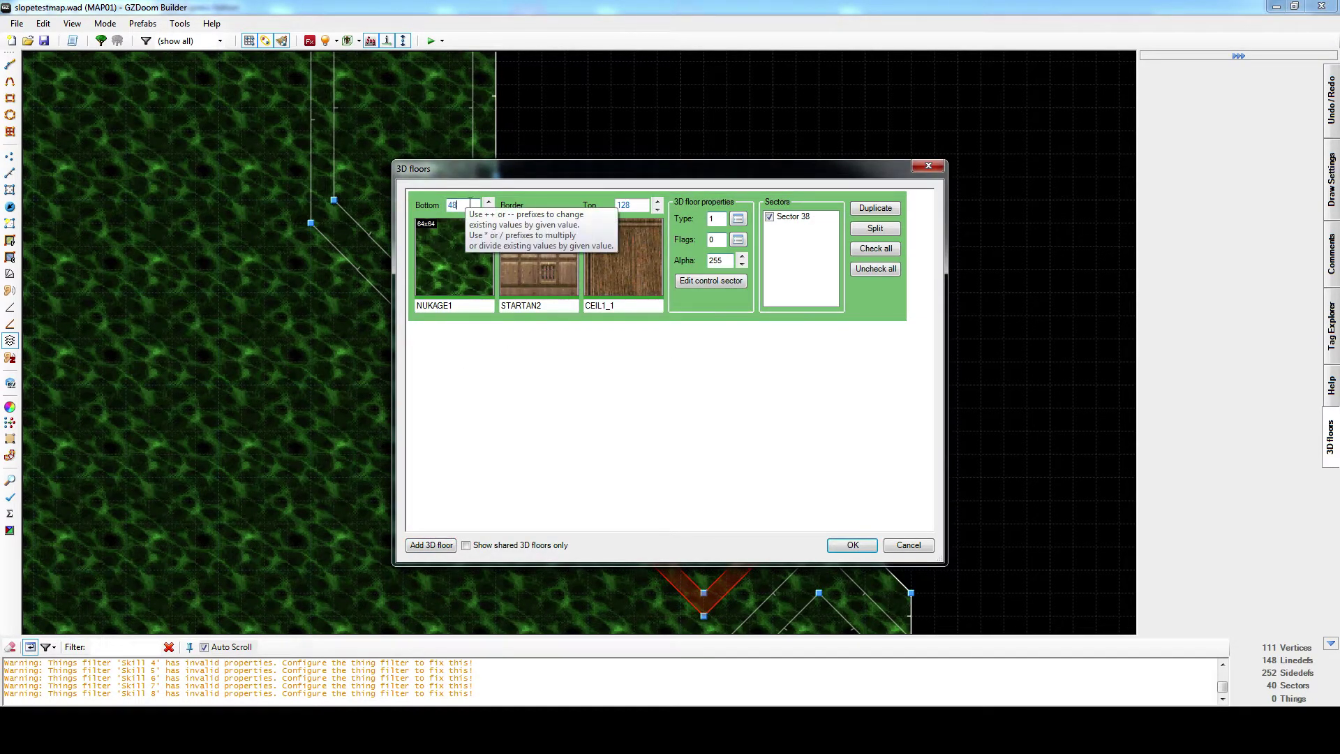
pyautogui.doubleClick(640, 205)
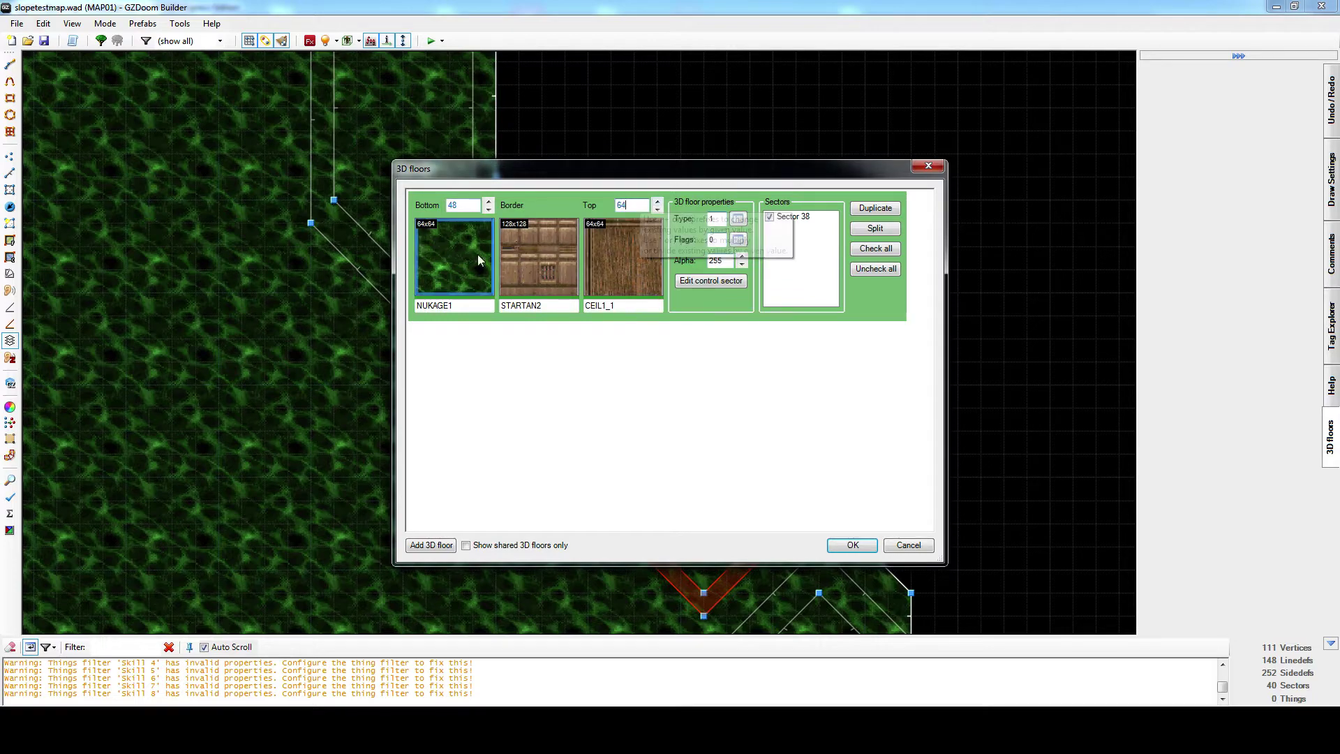
# Apply the CEIL5_2 texture to the 3D floor's bottom, border and top, accept it, and view the result in 3D.
pyautogui.click(477, 254)
pyautogui.doubleClick(428, 72)
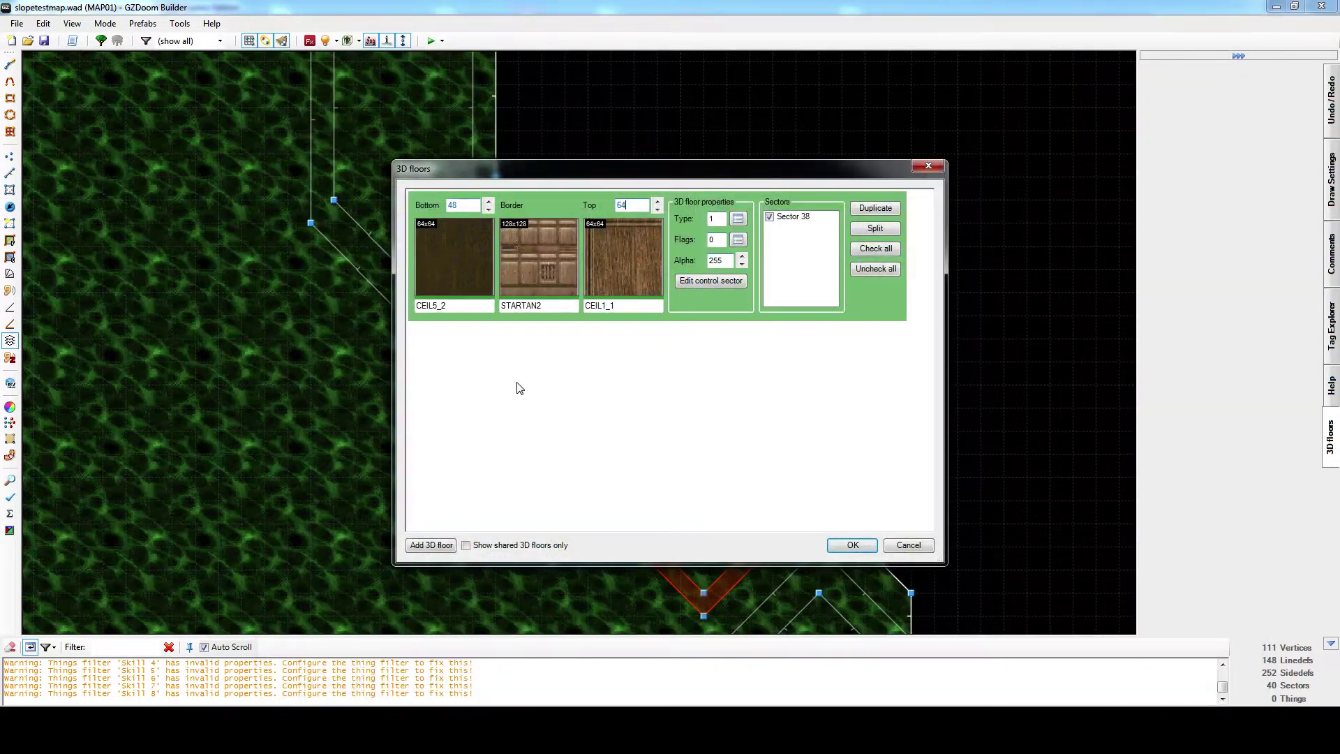
pyautogui.doubleClick(564, 305)
pyautogui.write('CEIL5_2')
pyautogui.doubleClick(627, 307)
pyautogui.write('CEIL5_2')
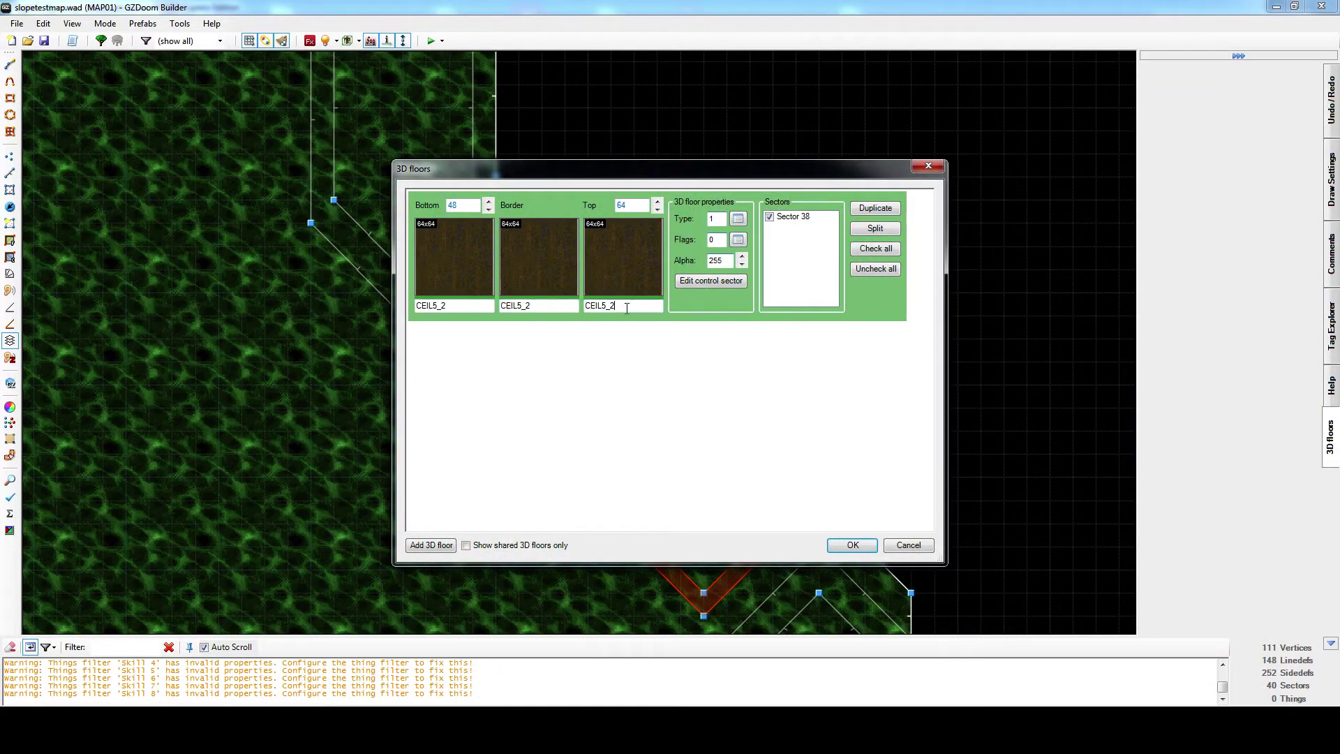
pyautogui.click(849, 549)
pyautogui.press('w')
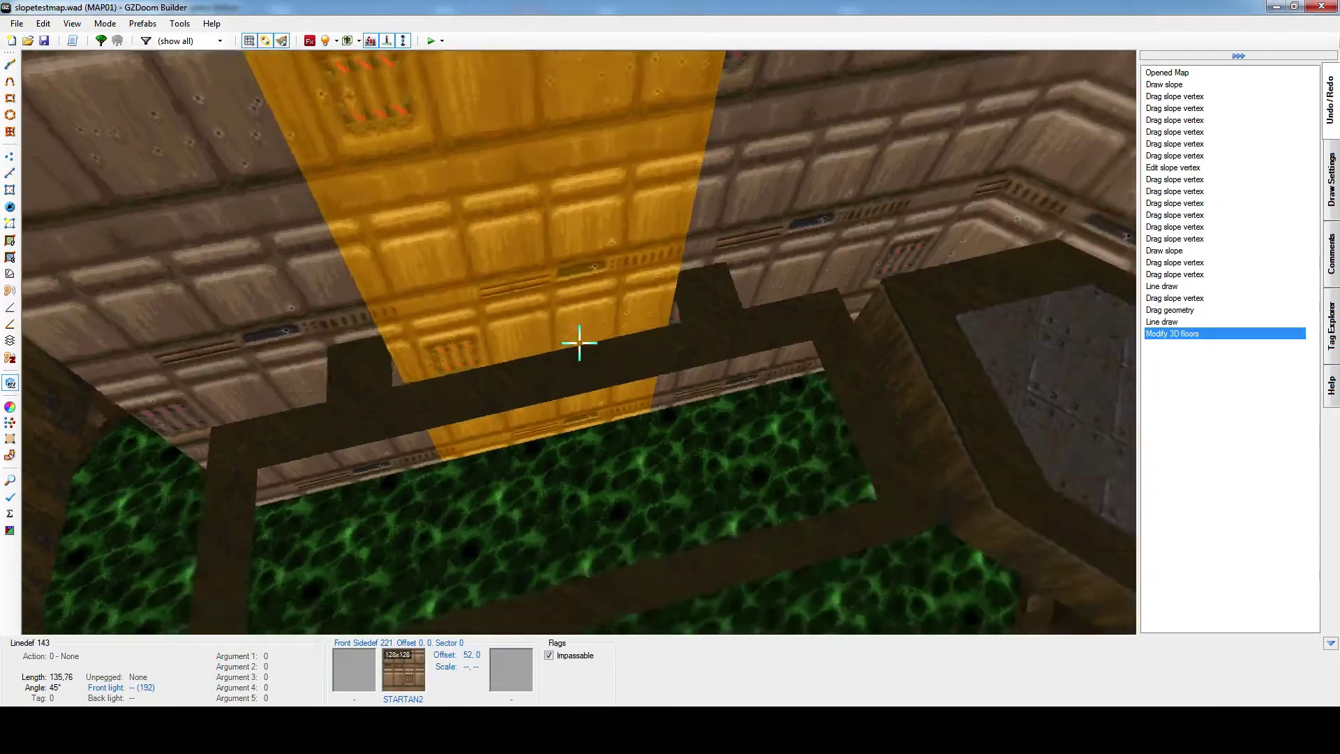
pyautogui.press('w')
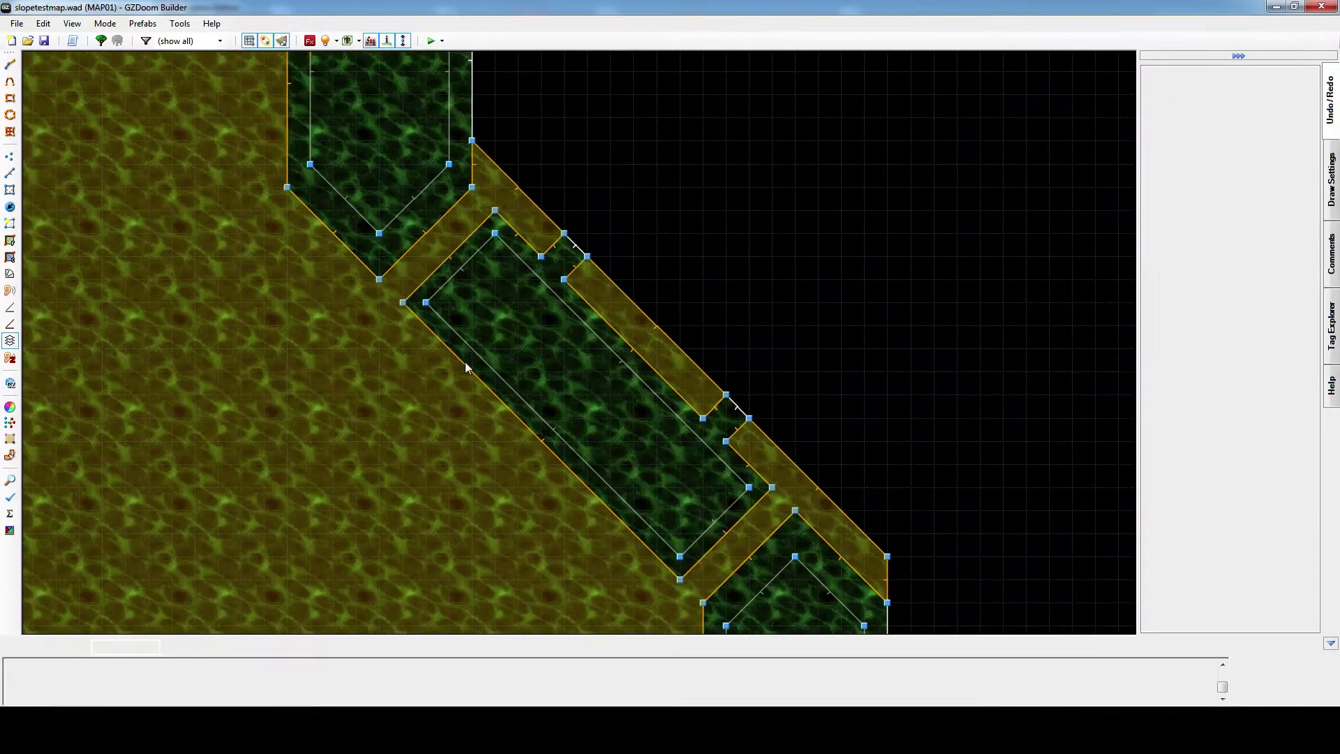
# Select the inner rectangle sector of the diagonal bridge and add a 3D floor to it.
pyautogui.press('s')
pyautogui.click(493, 331)
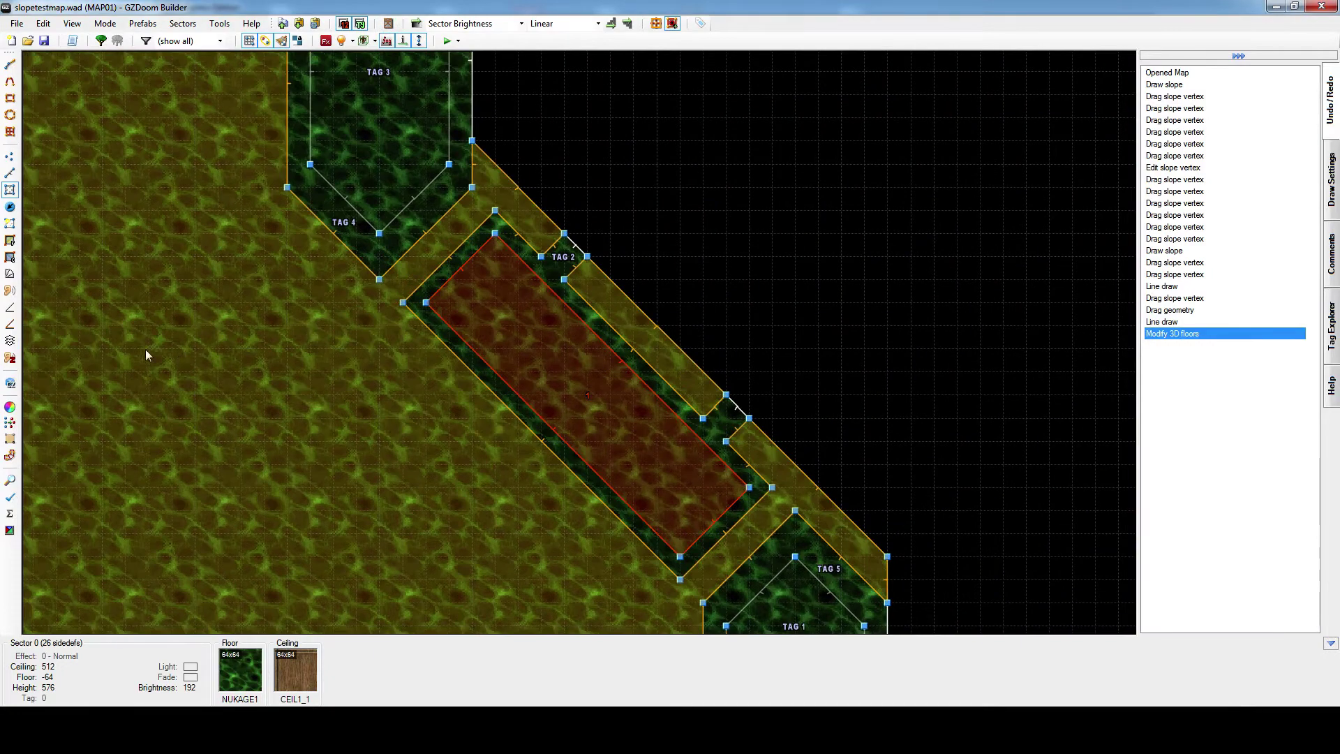
pyautogui.click(9, 340)
pyautogui.rightClick(516, 315)
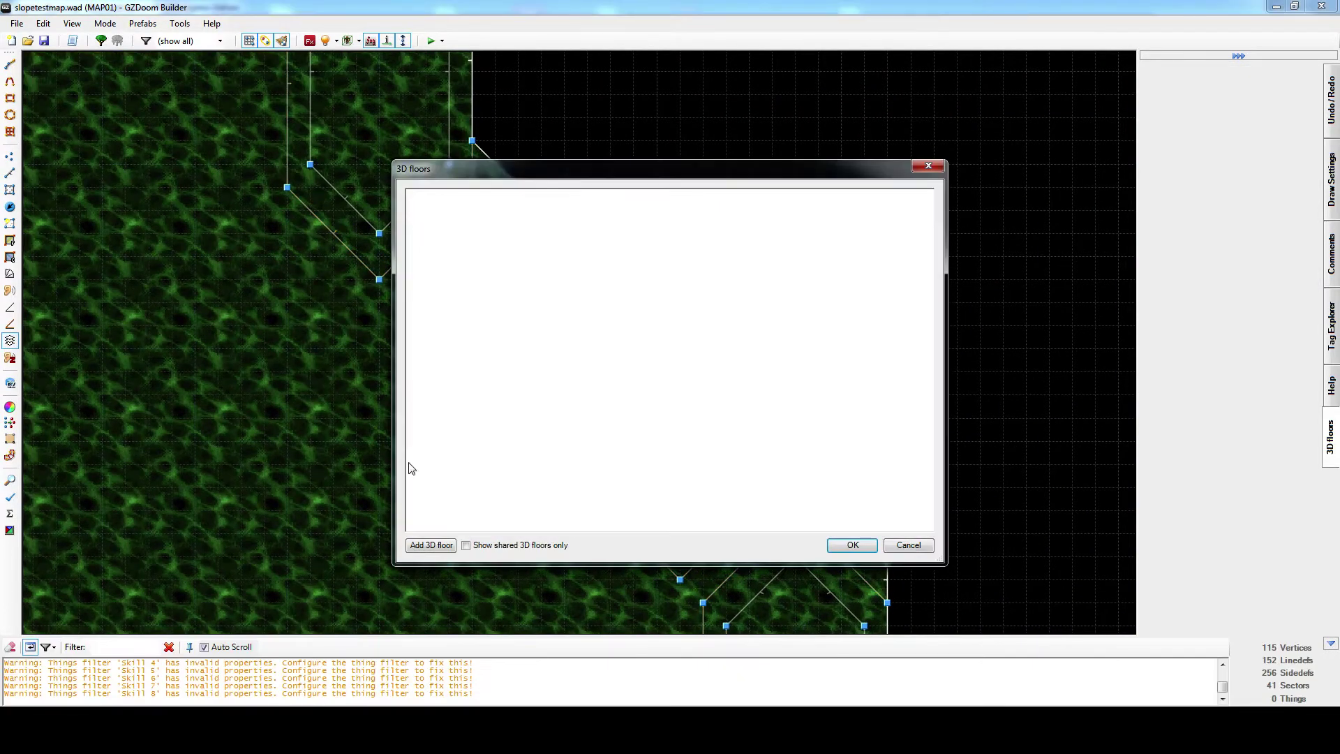
pyautogui.click(432, 545)
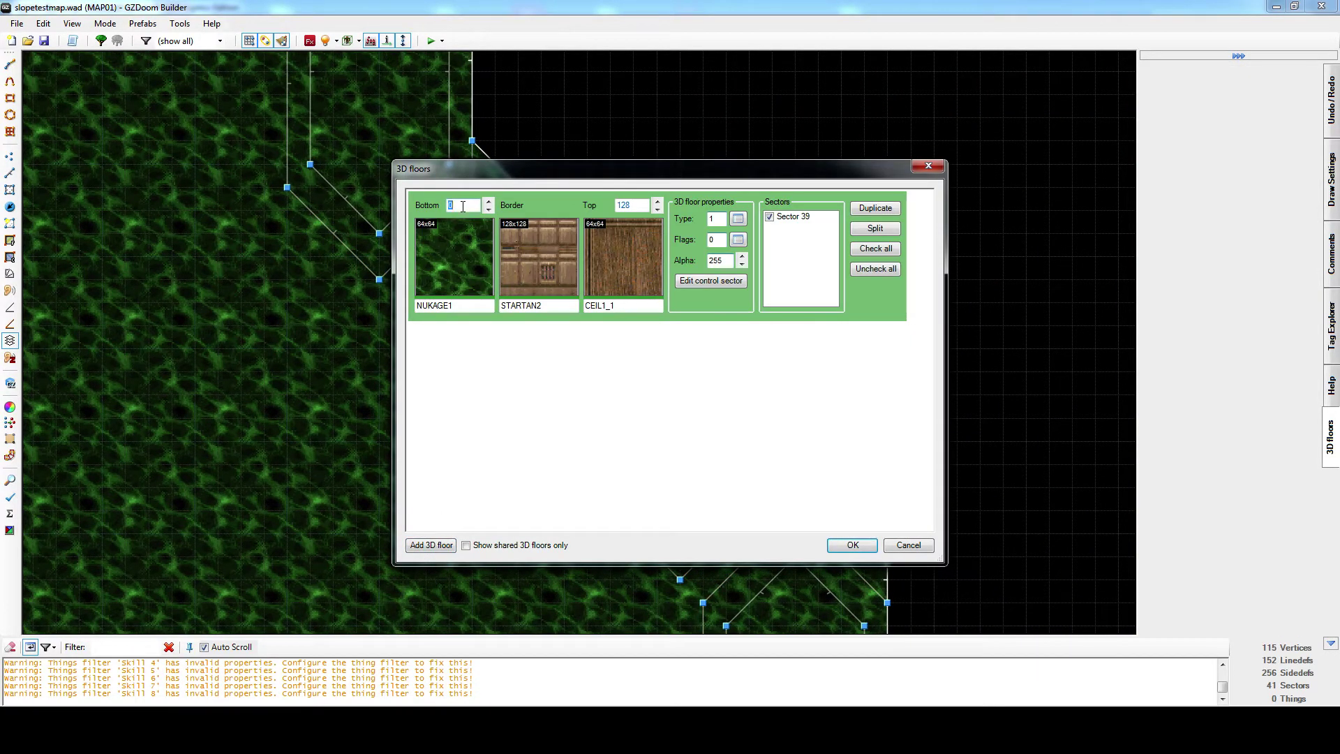
# Set the inner 3D floor's bottom and top heights to 56 with the MIDSPACE texture on both, accept, and inspect the grating in 3D.
pyautogui.click(466, 285)
pyautogui.write('MID')
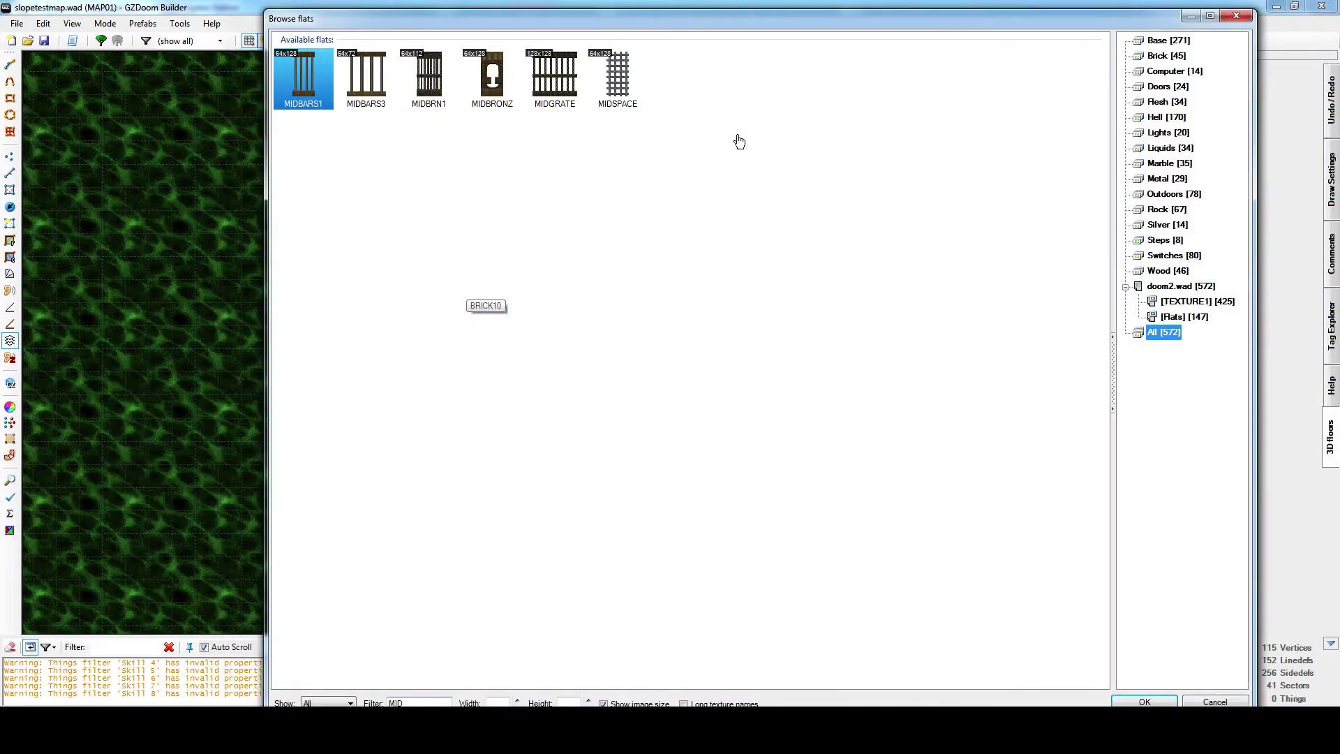
pyautogui.doubleClick(605, 86)
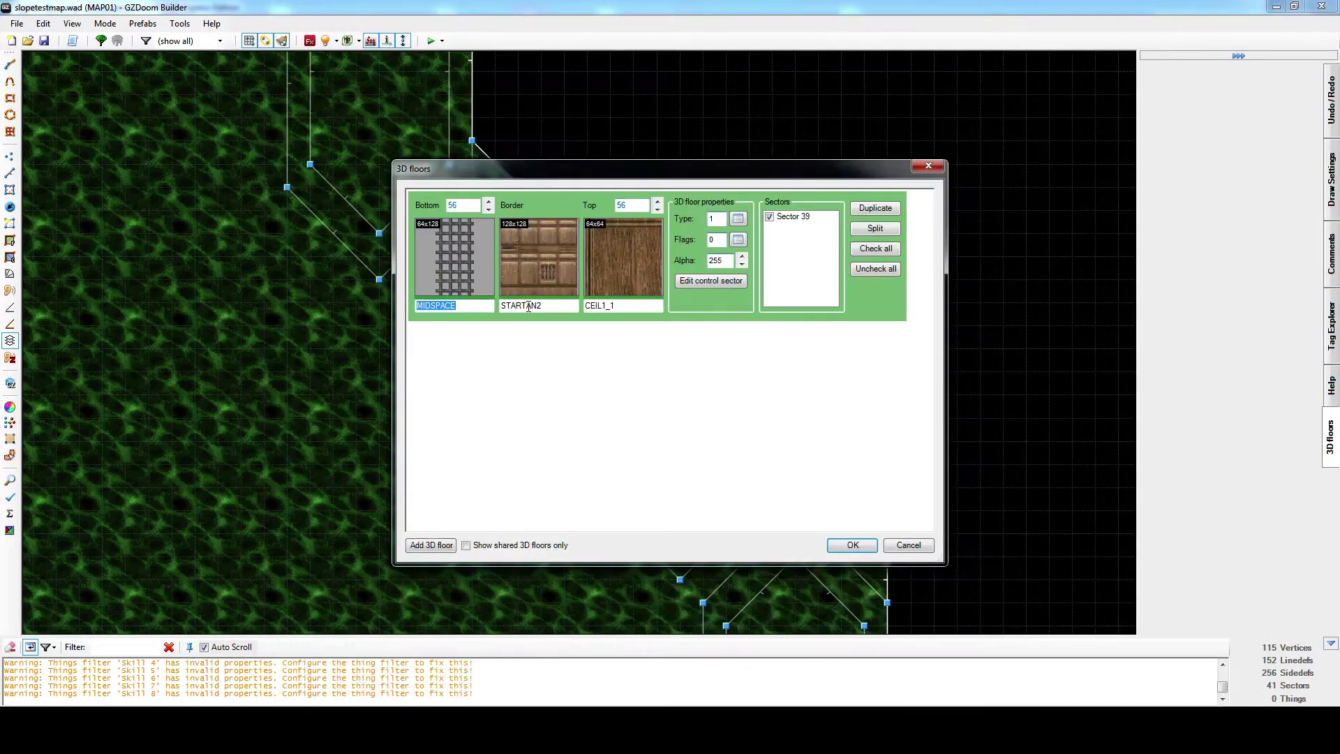
pyautogui.doubleClick(620, 305)
pyautogui.write('MIDSPACE')
pyautogui.click(853, 544)
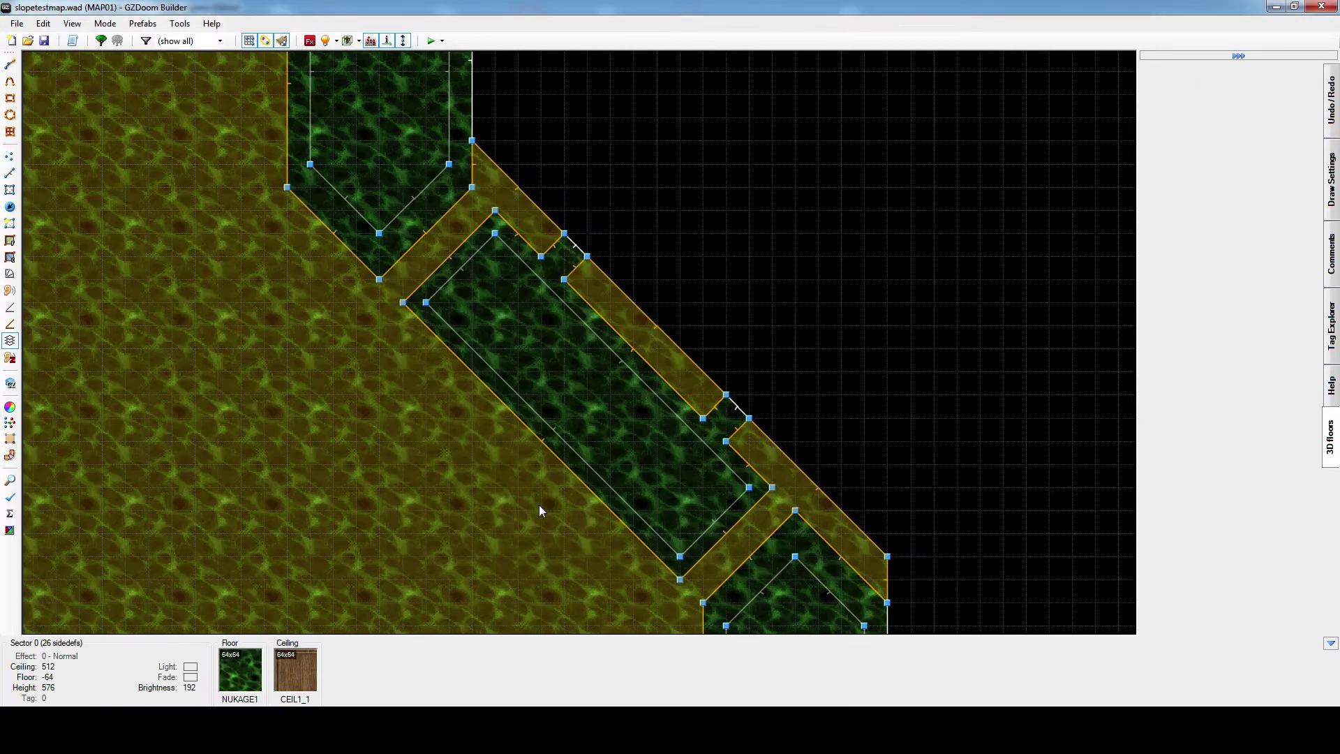
pyautogui.press('w')
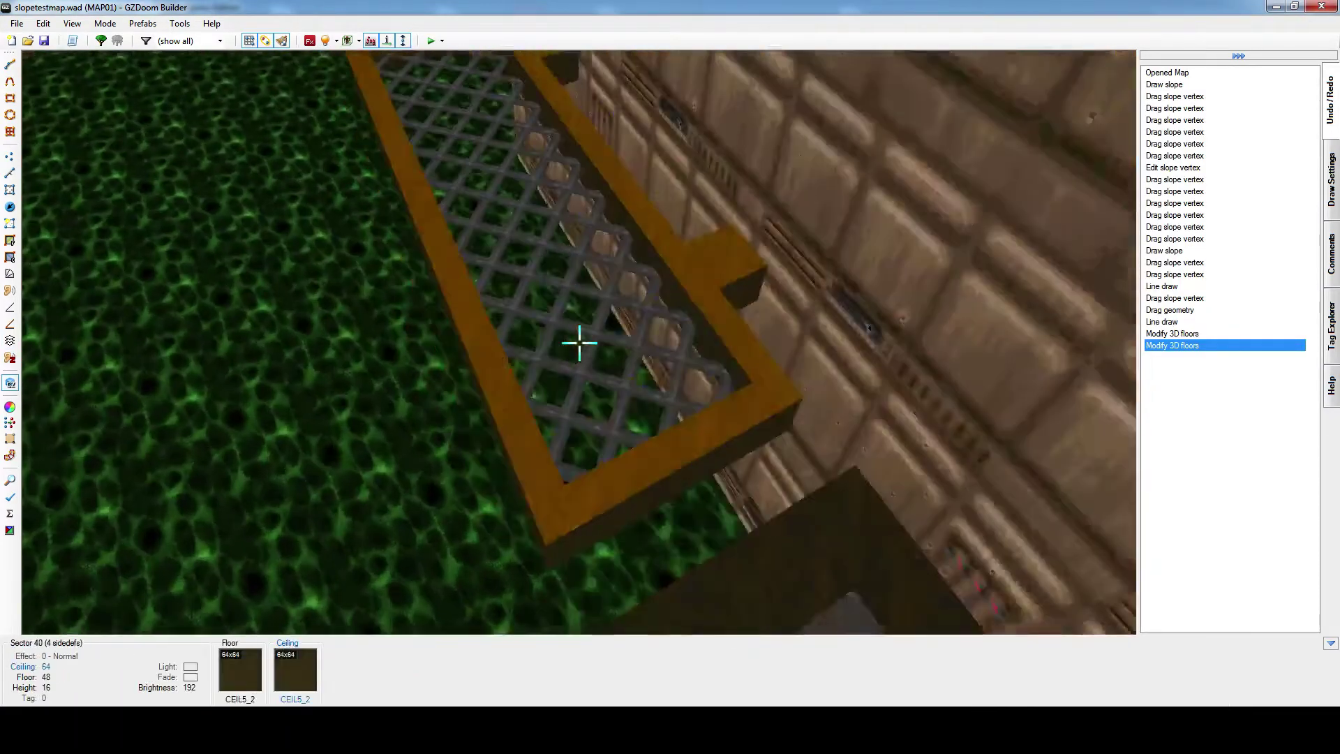
pyautogui.press('e')
pyautogui.press('d')
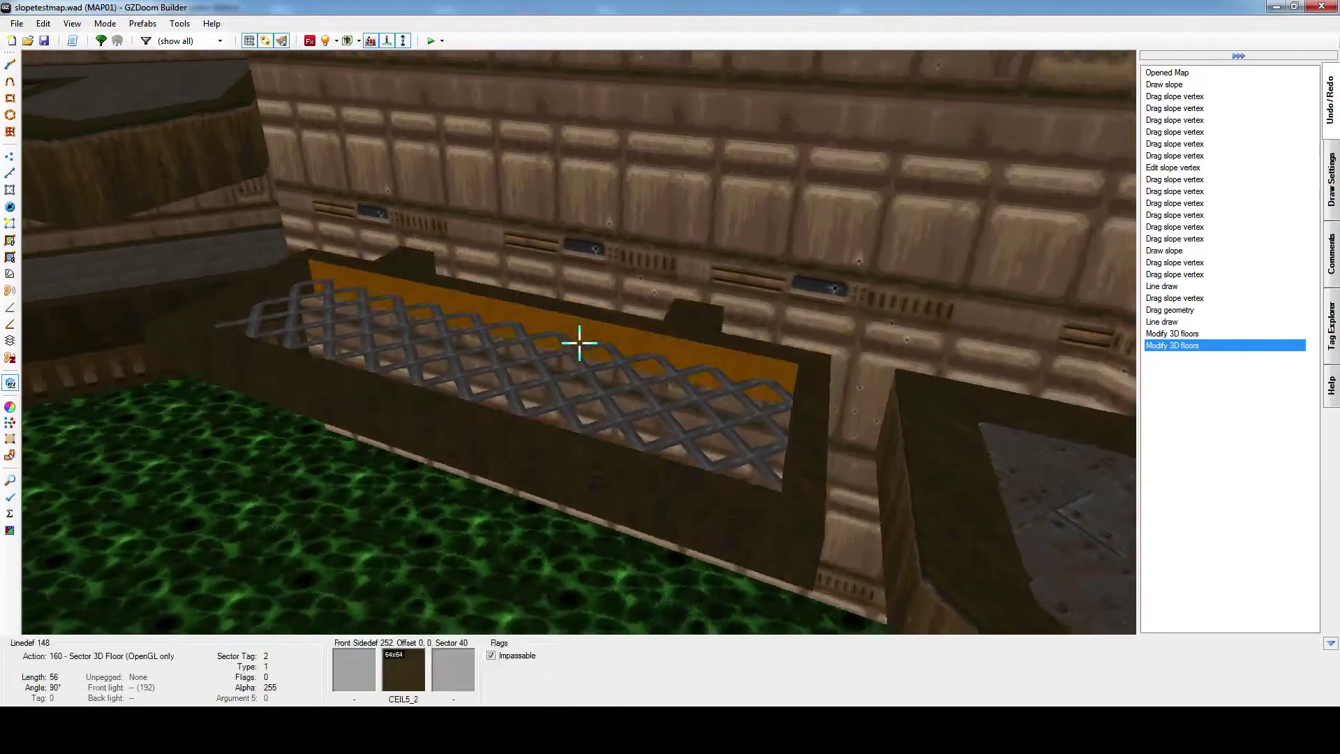
pyautogui.press('d')
pyautogui.press('w')
pyautogui.press('space')
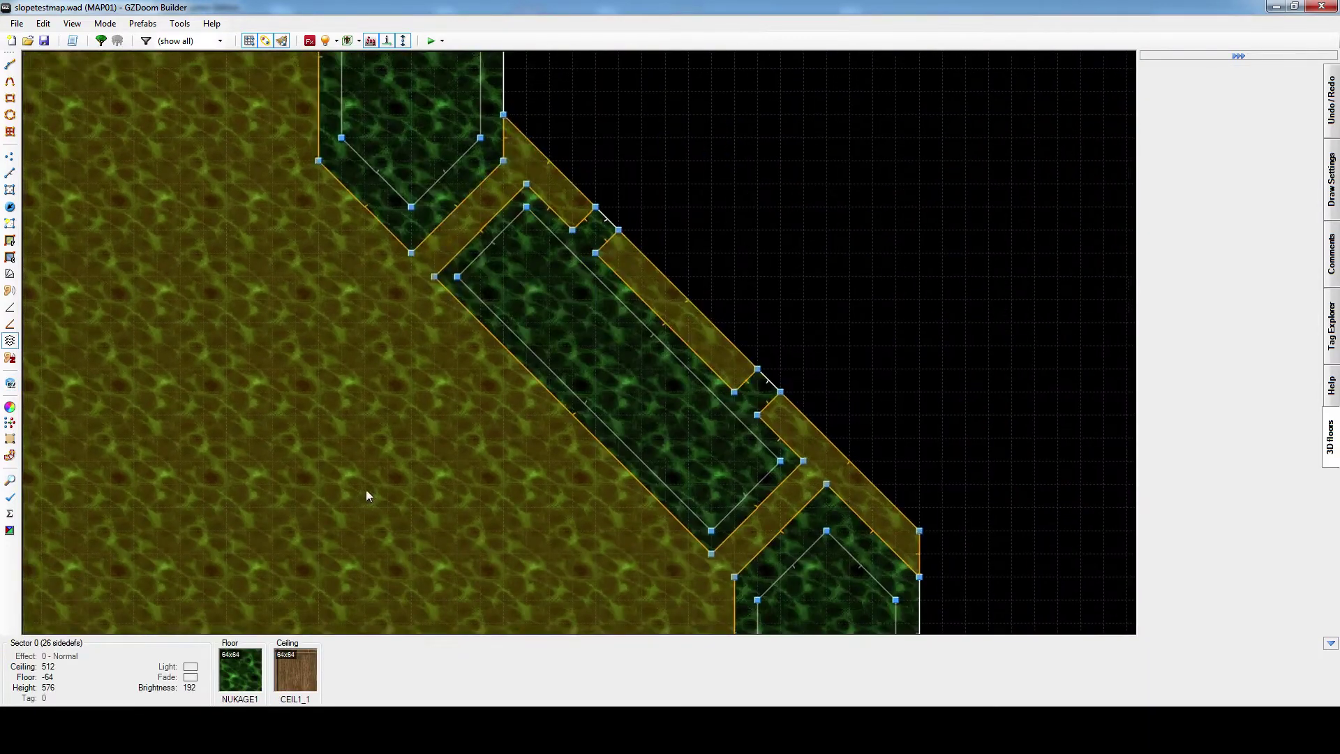
# Trace the bridge border's 3D floor to its control sector outside the map and select only that control sector.
pyautogui.scroll(-2, 500, 276)
pyautogui.scroll(2, 441, 295)
pyautogui.scroll(-4, 447, 289)
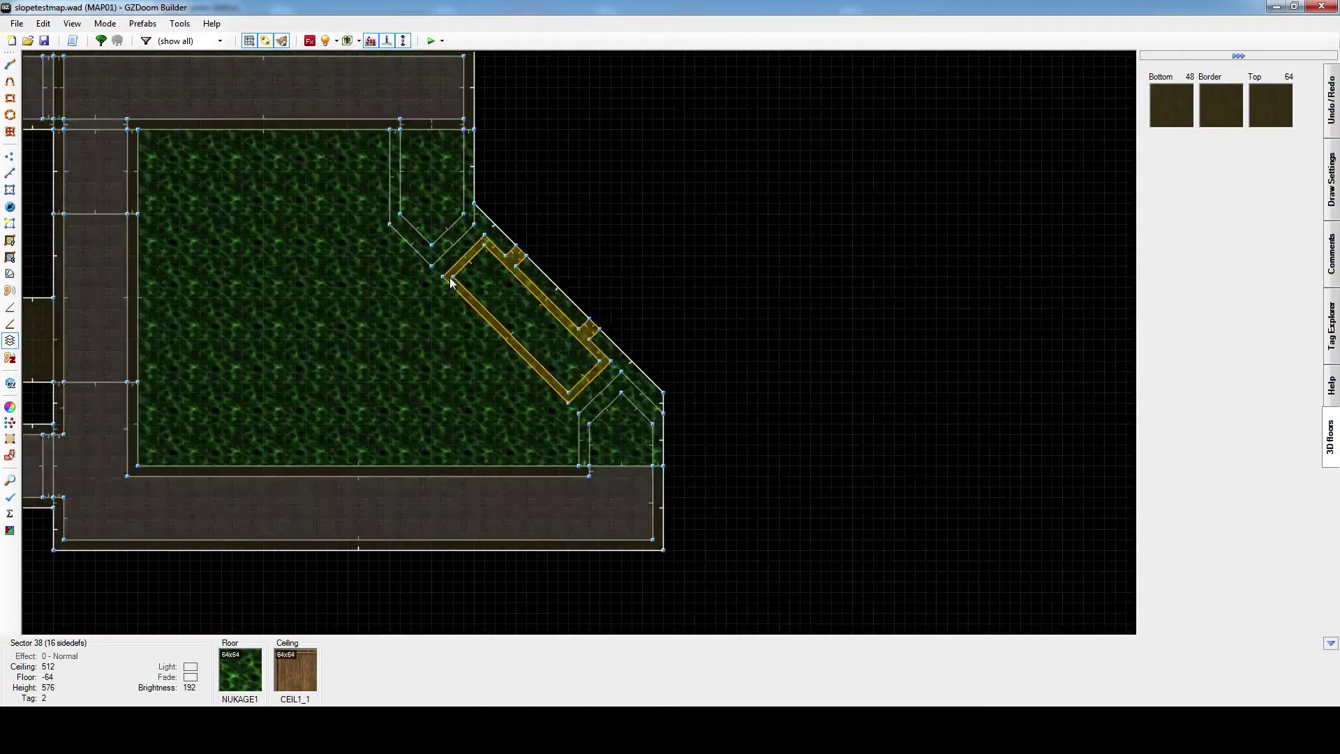
pyautogui.scroll(-1, 450, 279)
pyautogui.press('space')
pyautogui.press('s')
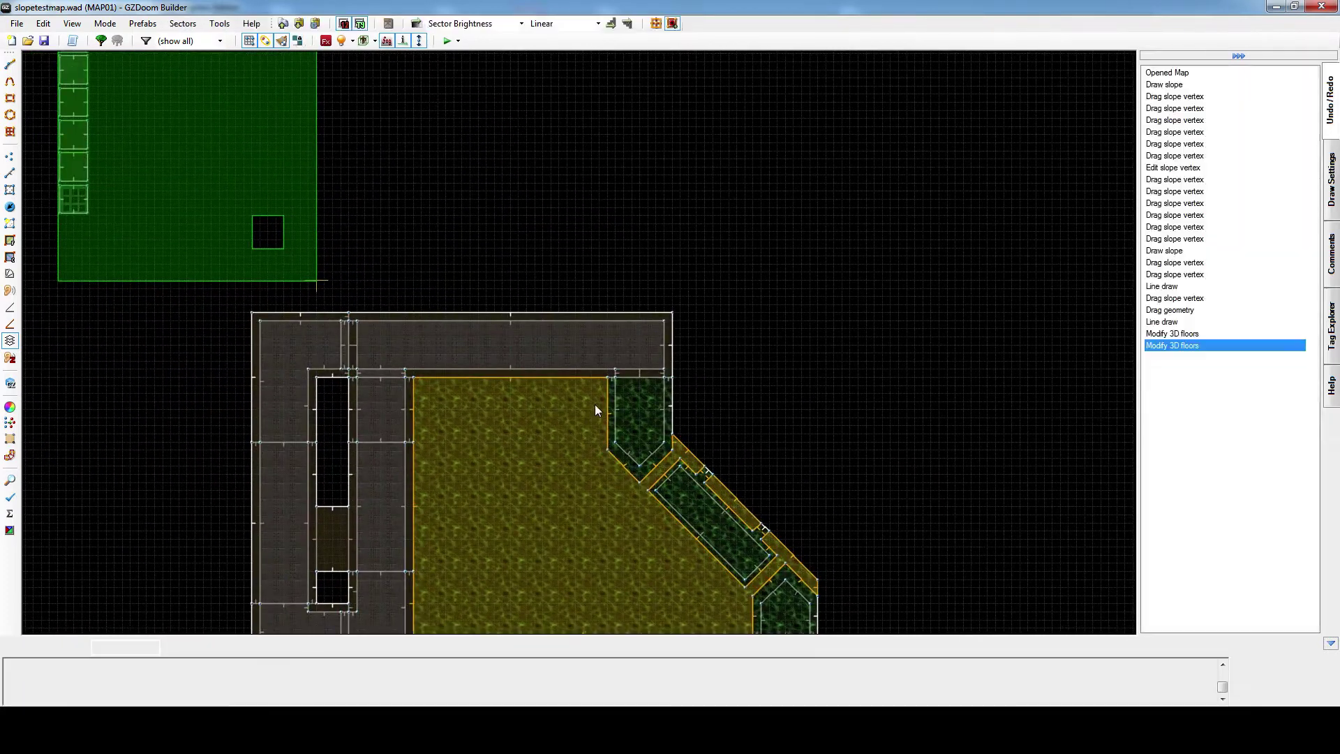
pyautogui.scroll(-1, 595, 409)
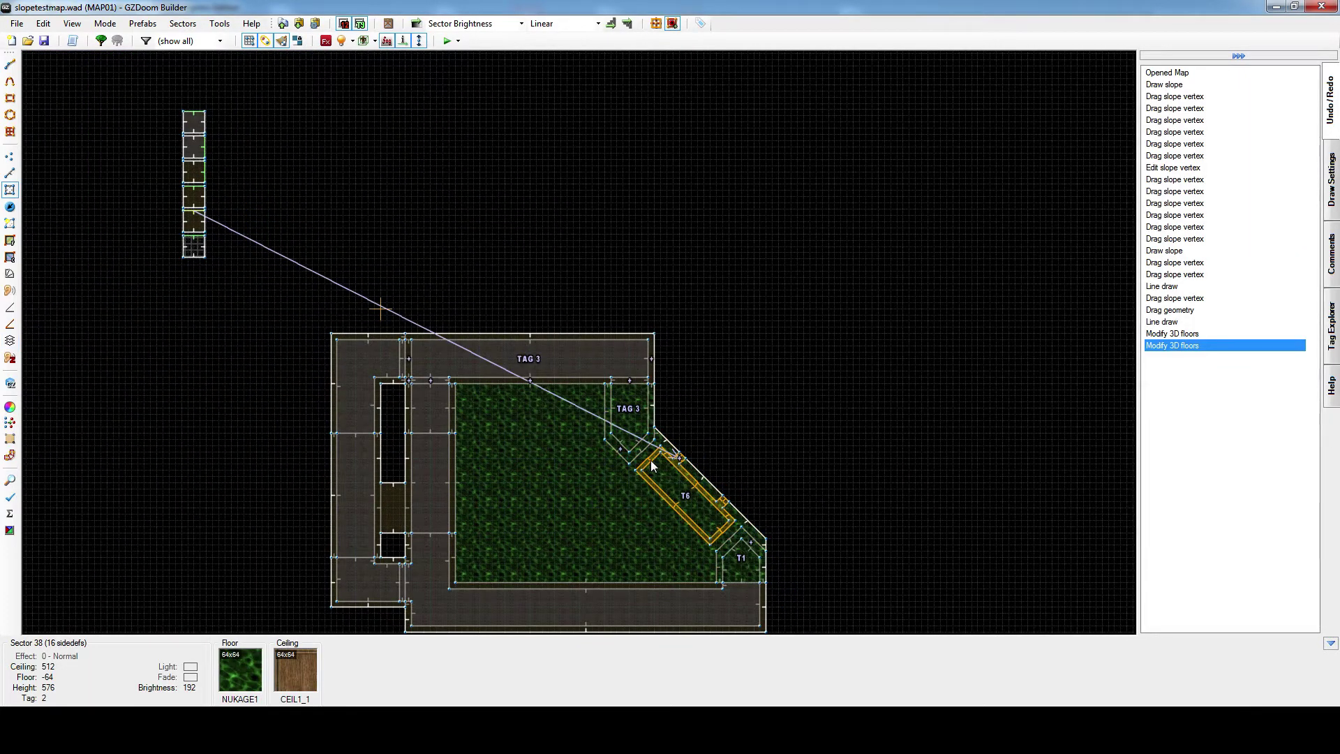
pyautogui.click(195, 225)
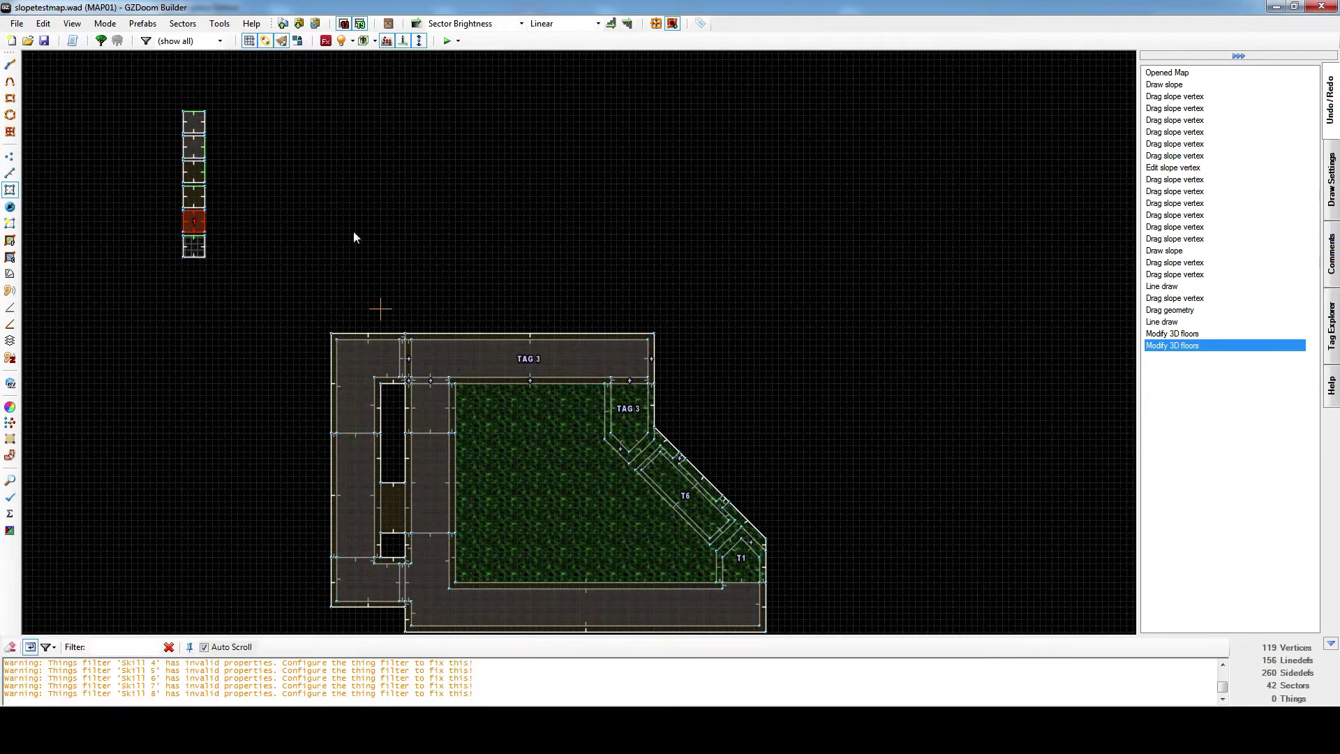
# Draw a ceiling-only slope line parallel to the bridge's long pool side, from (640, -432) to (832, -624).
pyautogui.click(10, 326)
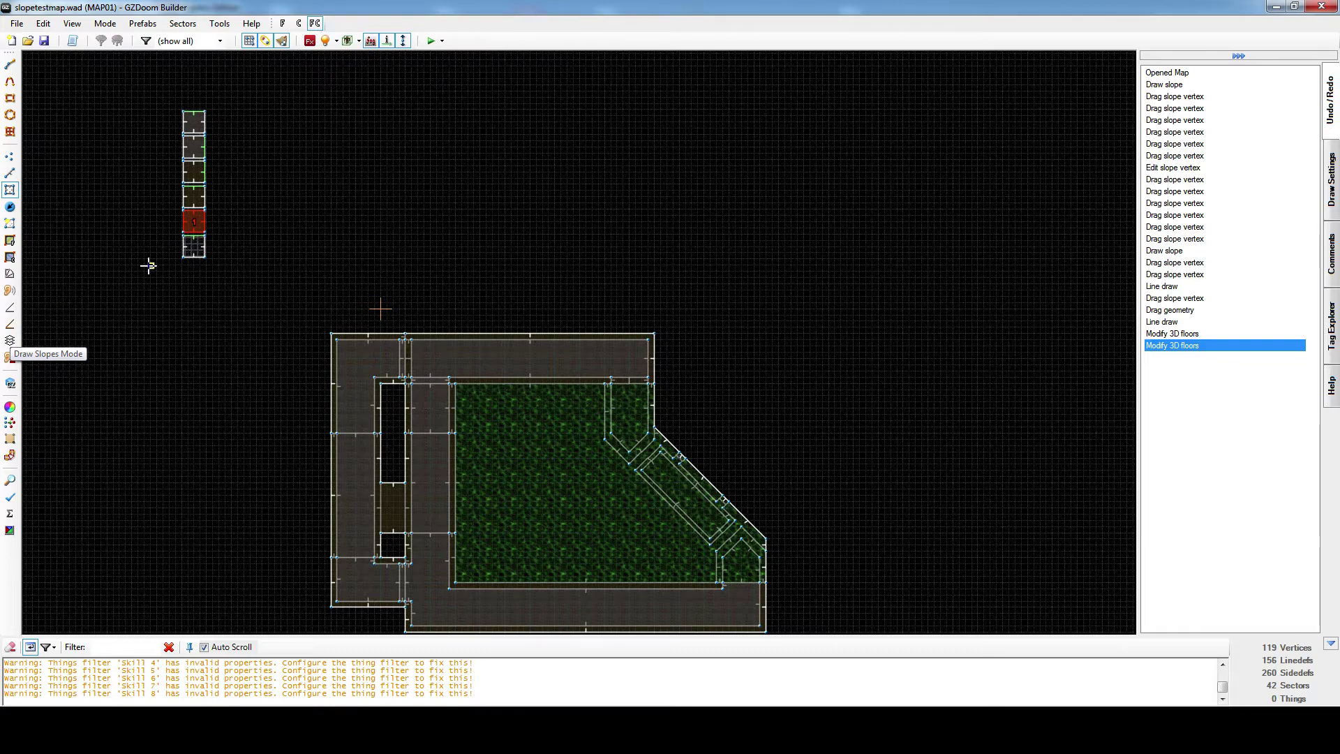
pyautogui.scroll(7, 175, 209)
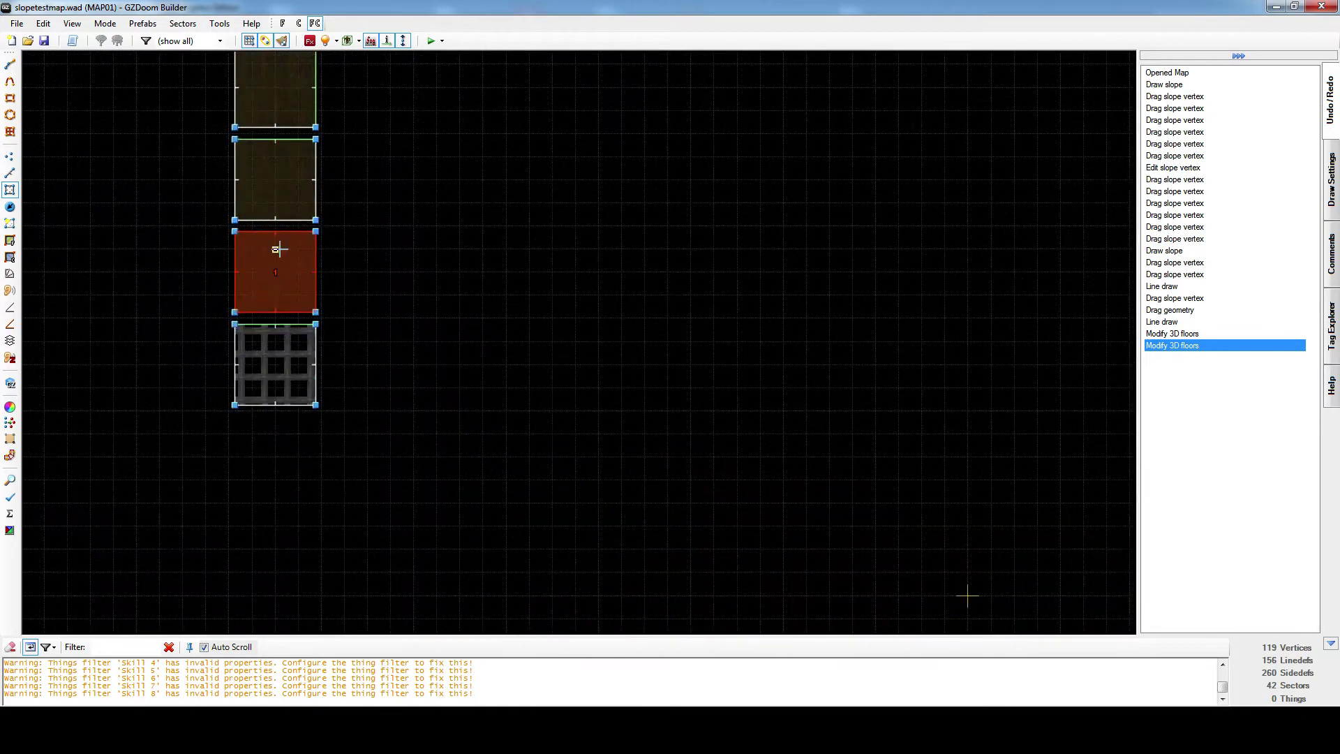
pyautogui.moveTo(448, 346); pyautogui.dragTo(141, 95, button='middle')
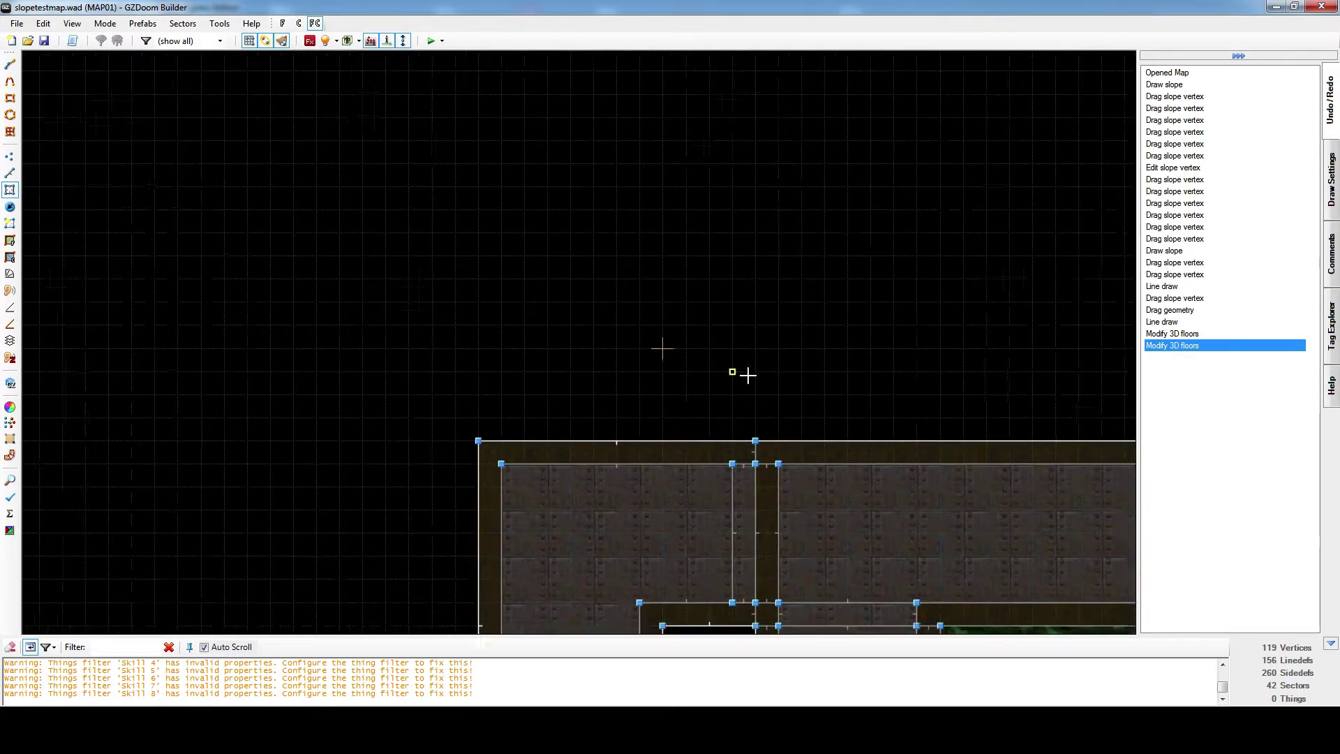
pyautogui.scroll(-2, 758, 384)
pyautogui.moveTo(792, 414); pyautogui.dragTo(389, 156, button='middle')
pyautogui.moveTo(731, 394); pyautogui.dragTo(522, 236, button='middle')
pyautogui.scroll(4, 587, 287)
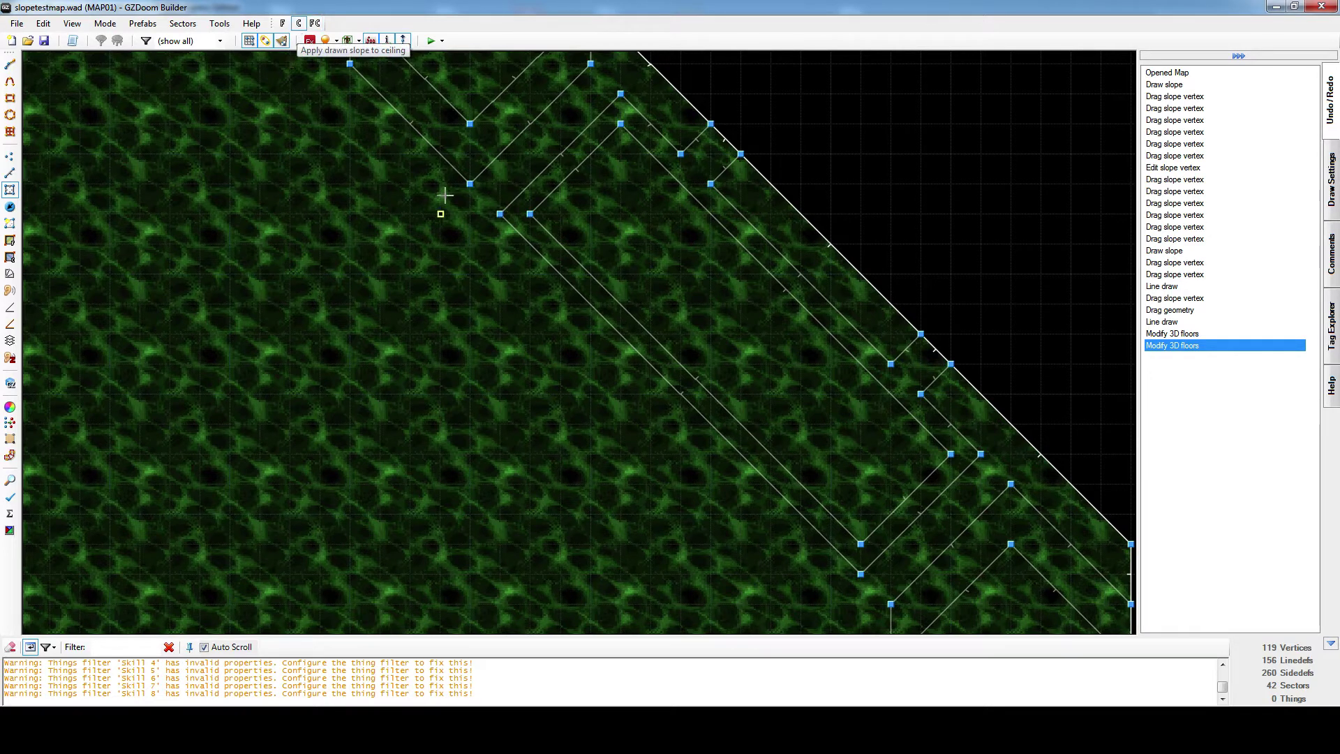
pyautogui.click(471, 250)
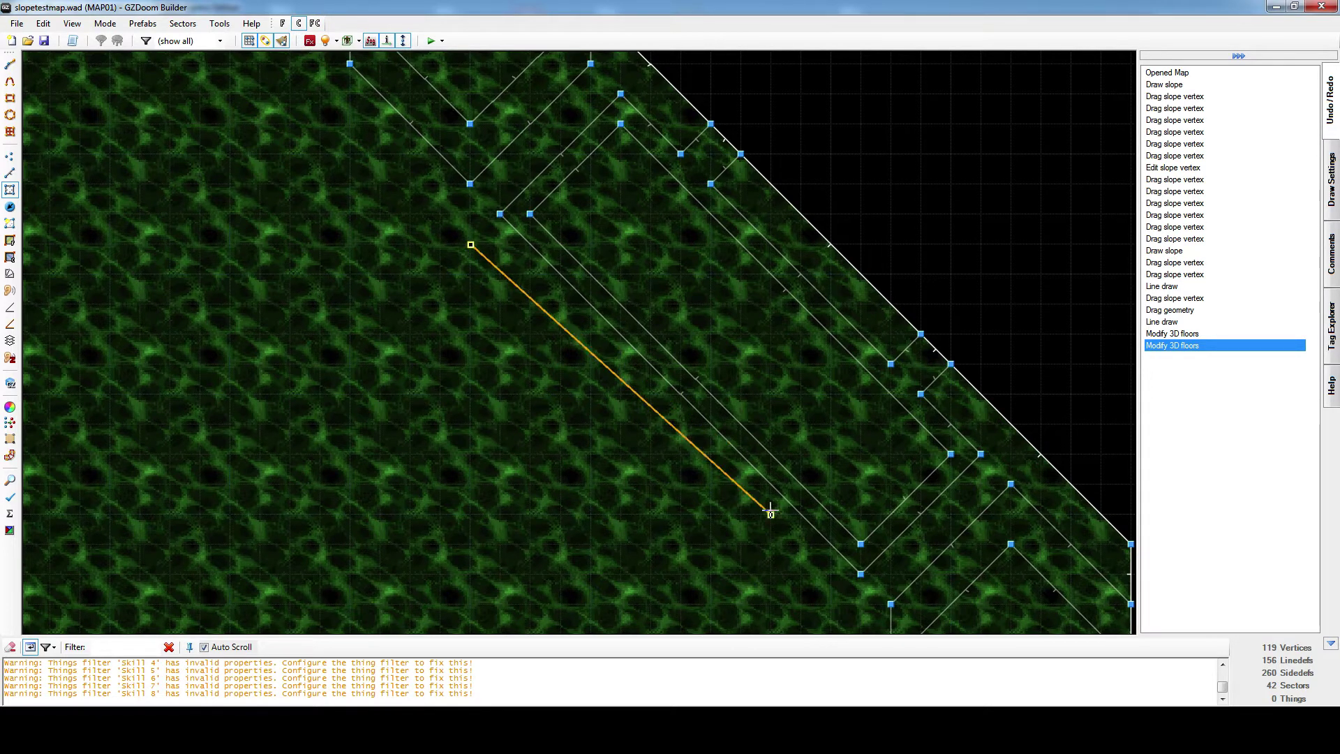
pyautogui.click(824, 600)
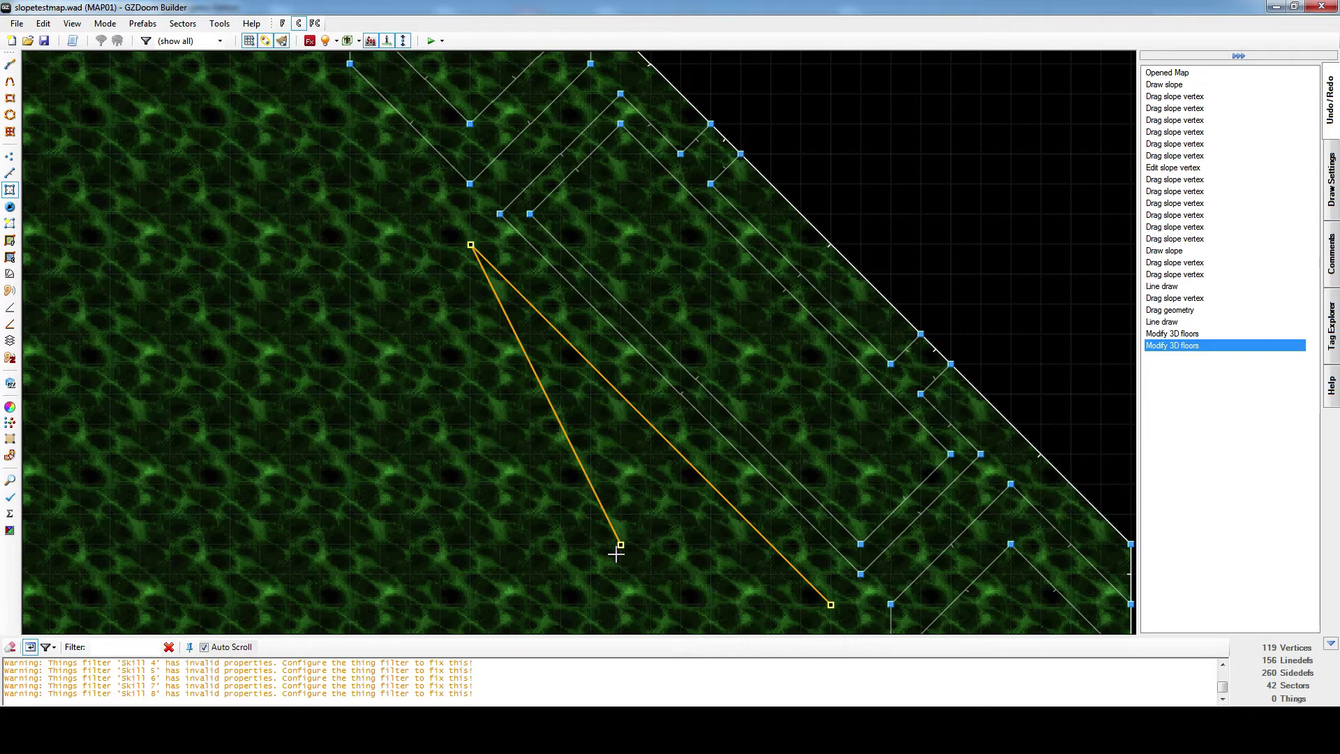
pyautogui.click(617, 550)
pyautogui.hotkey('shift', 's')
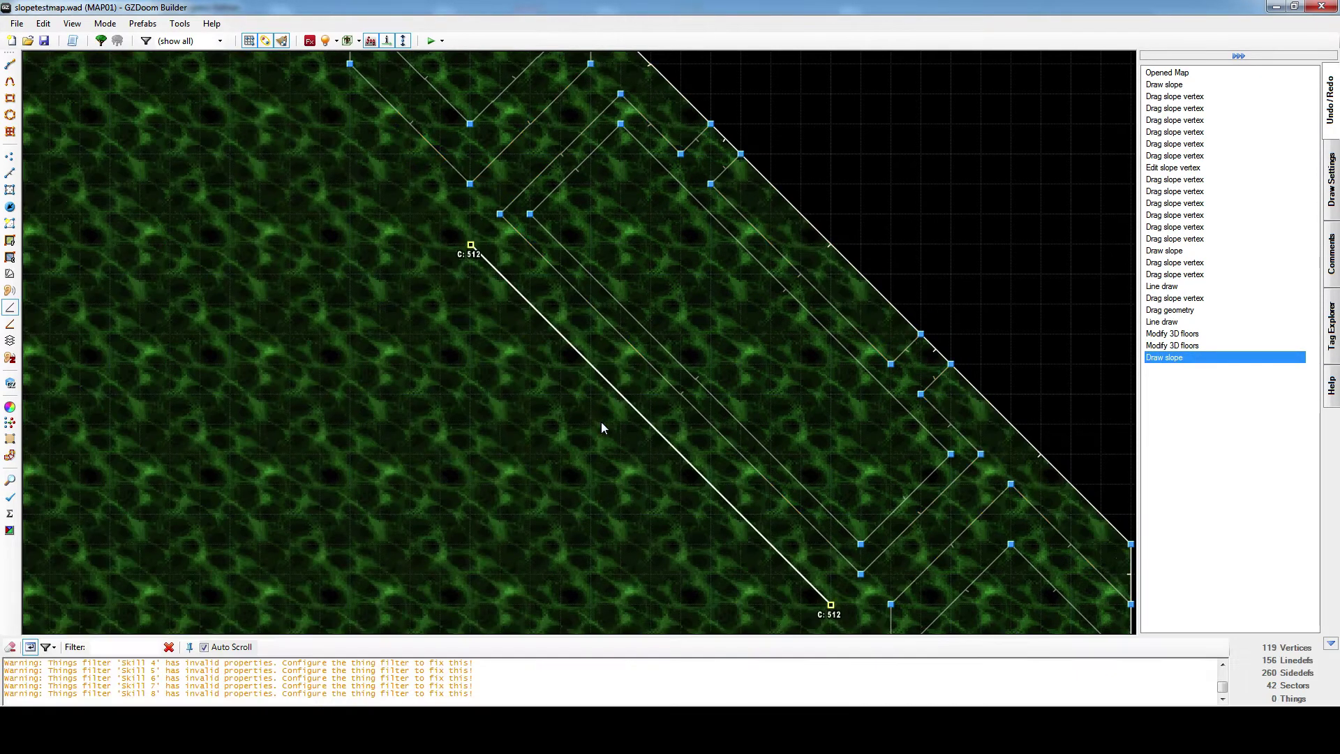
# Set the Z height of the ceiling slope's northwest vertex to 128.
pyautogui.moveTo(611, 451); pyautogui.dragTo(451, 342, button='middle')
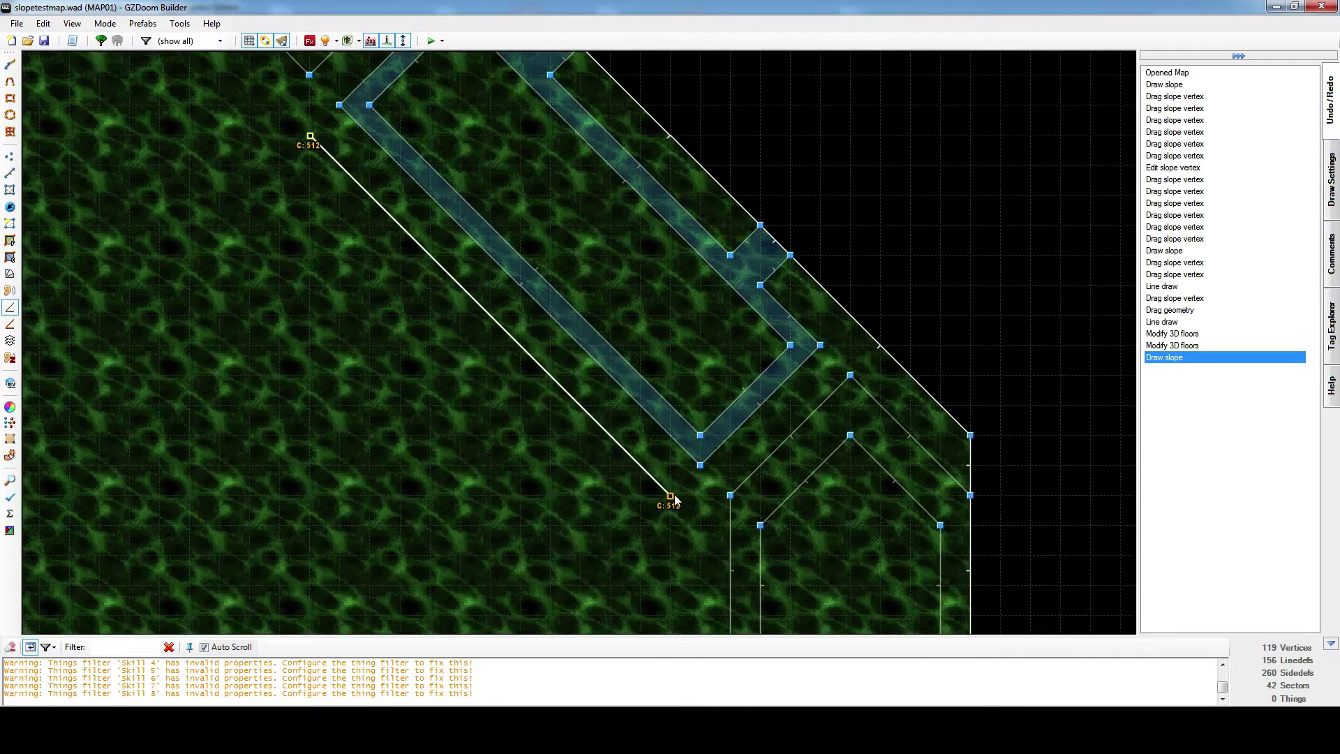
pyautogui.moveTo(307, 196); pyautogui.dragTo(423, 371, button='middle')
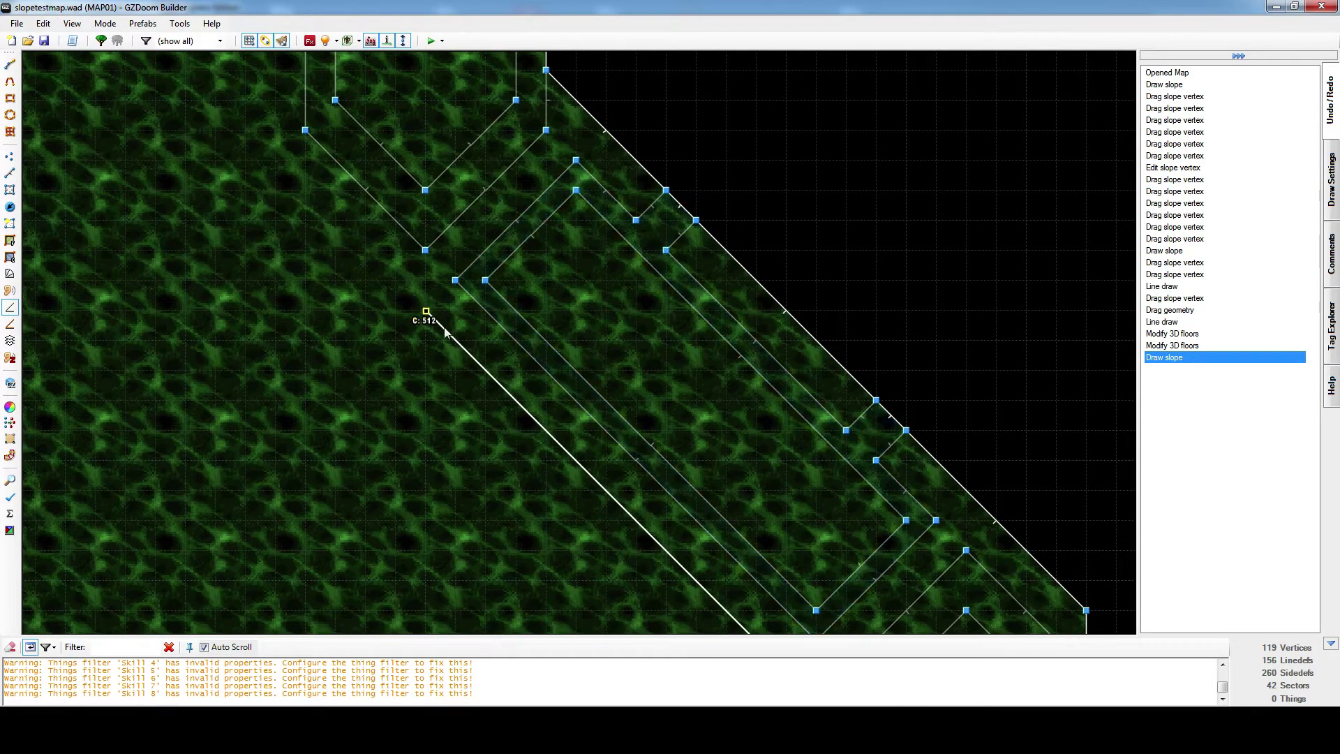
pyautogui.moveTo(444, 327); pyautogui.dragTo(396, 289, button='middle')
pyautogui.rightClick(372, 270)
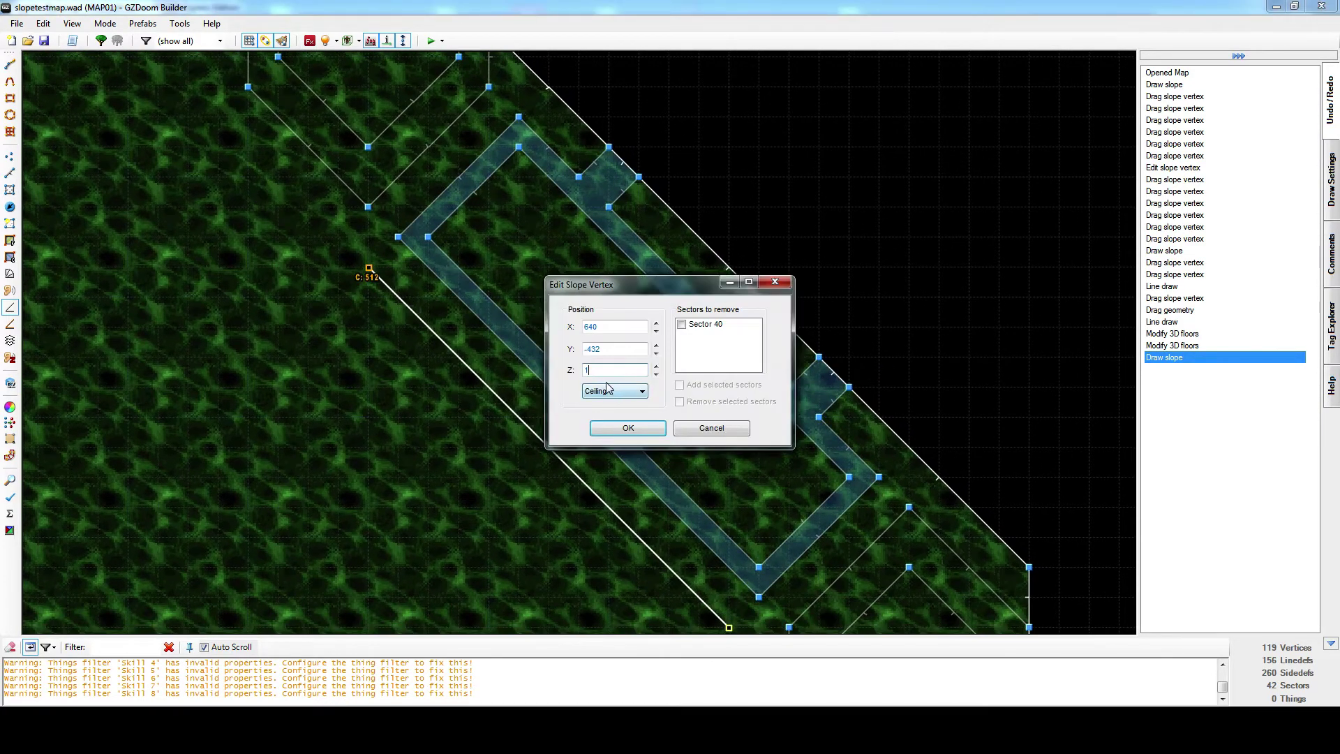
pyautogui.press('Return')
# Set the Z height of the ceiling slope's southeast vertex to 64 and check the sloped border in 3D.
pyautogui.moveTo(606, 383); pyautogui.dragTo(558, 192, button='middle')
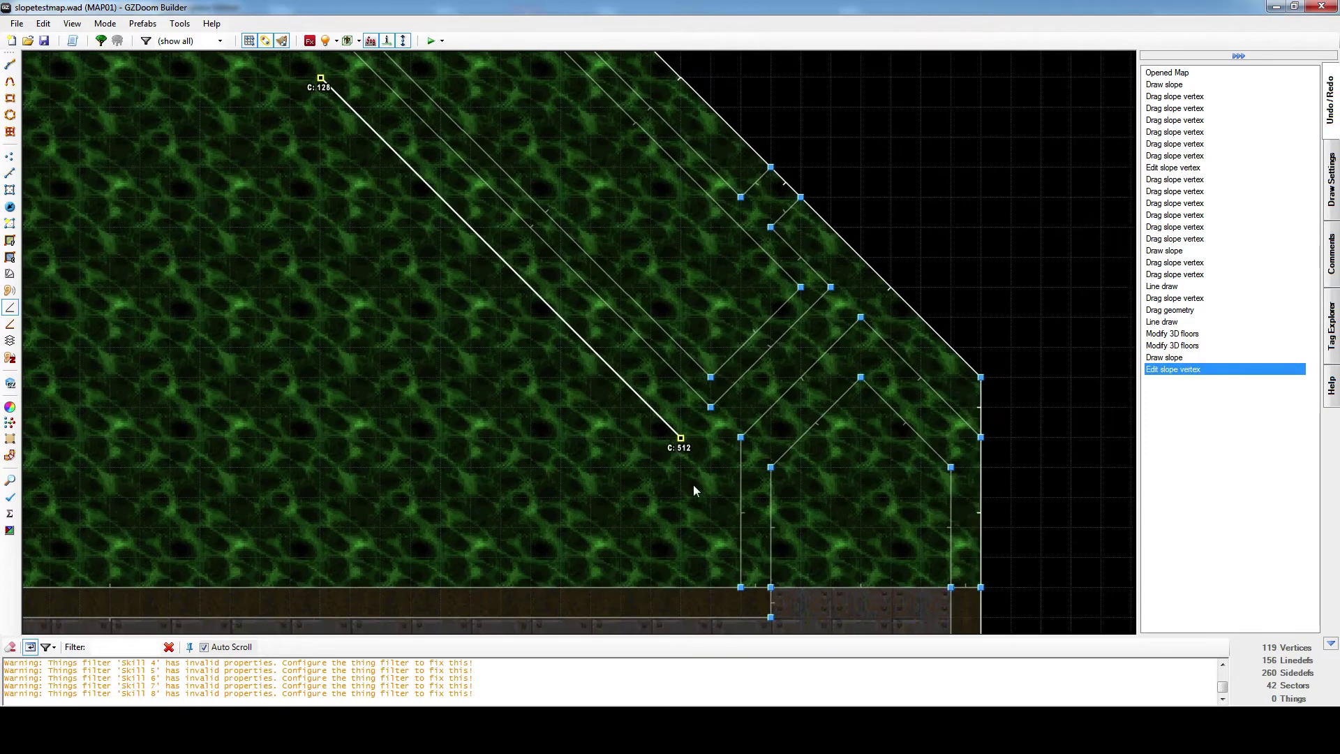
pyautogui.rightClick(686, 452)
pyautogui.write('96')
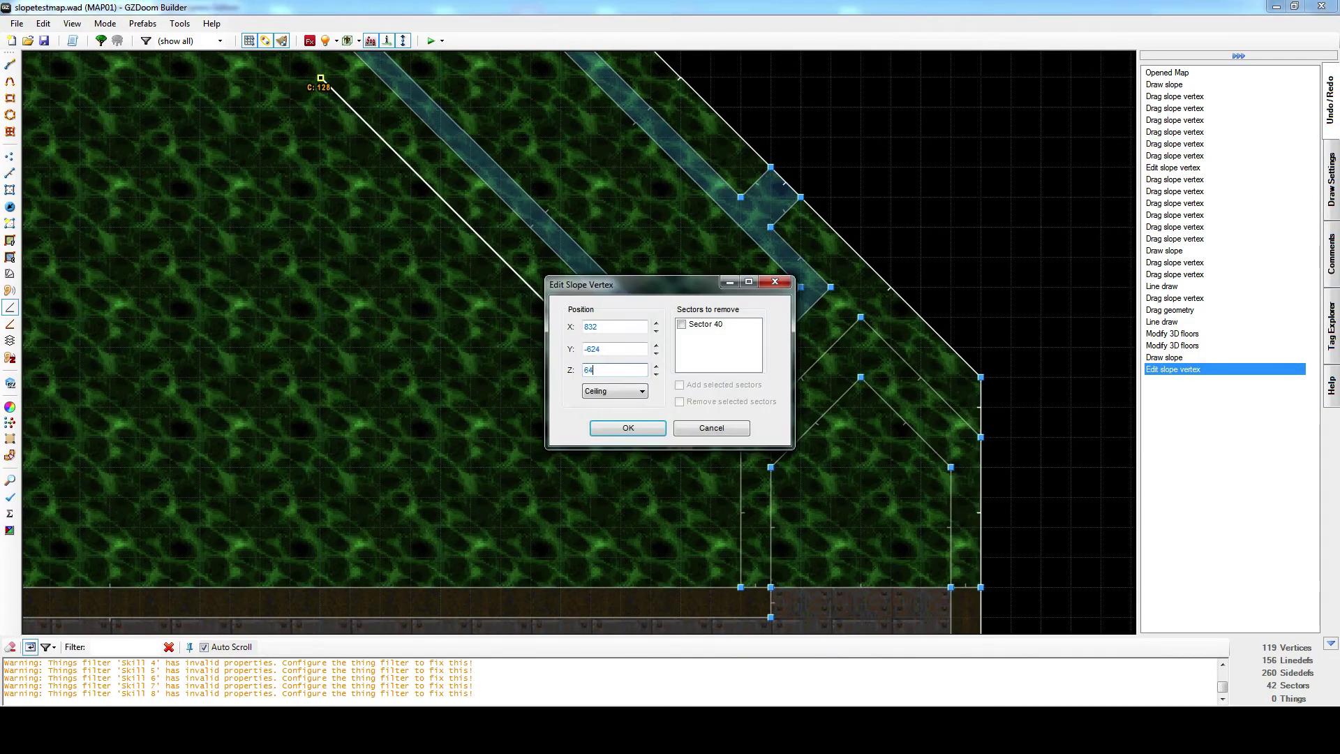
pyautogui.press('Return')
pyautogui.press('w')
pyautogui.press('e')
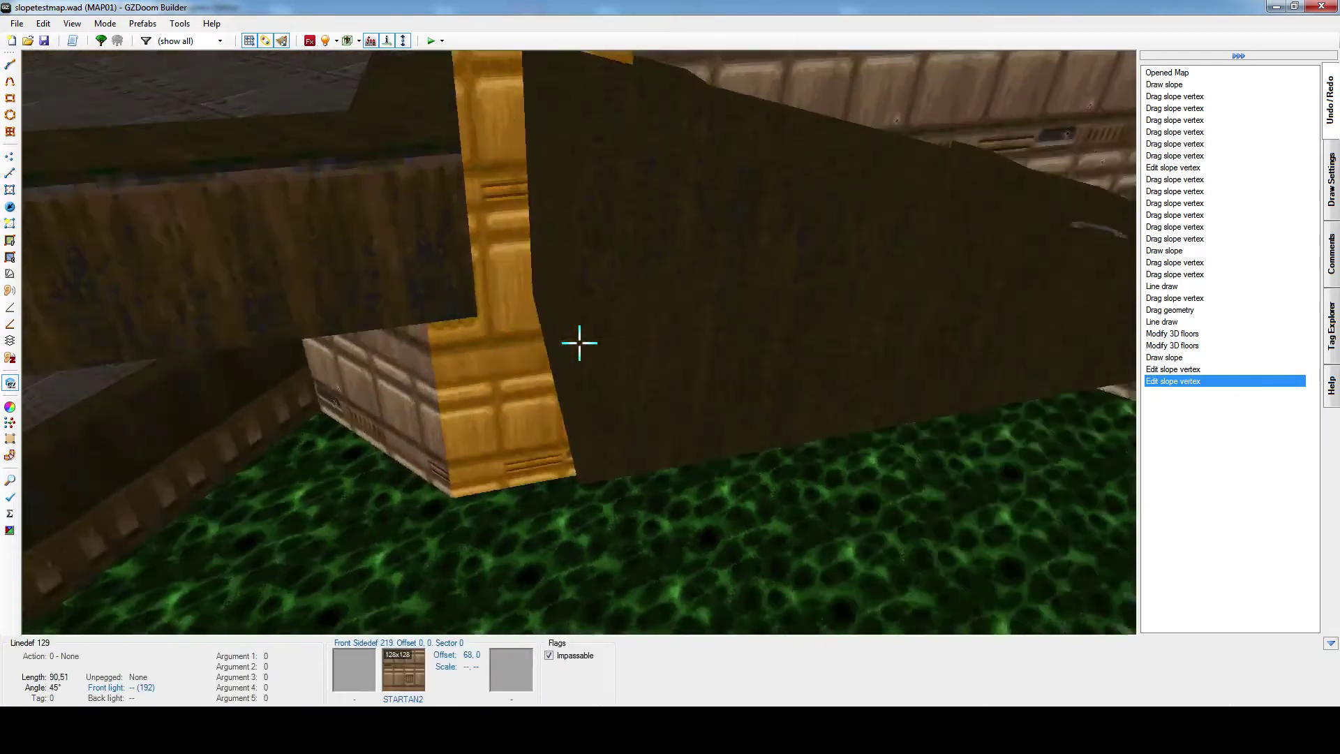
pyautogui.press('e')
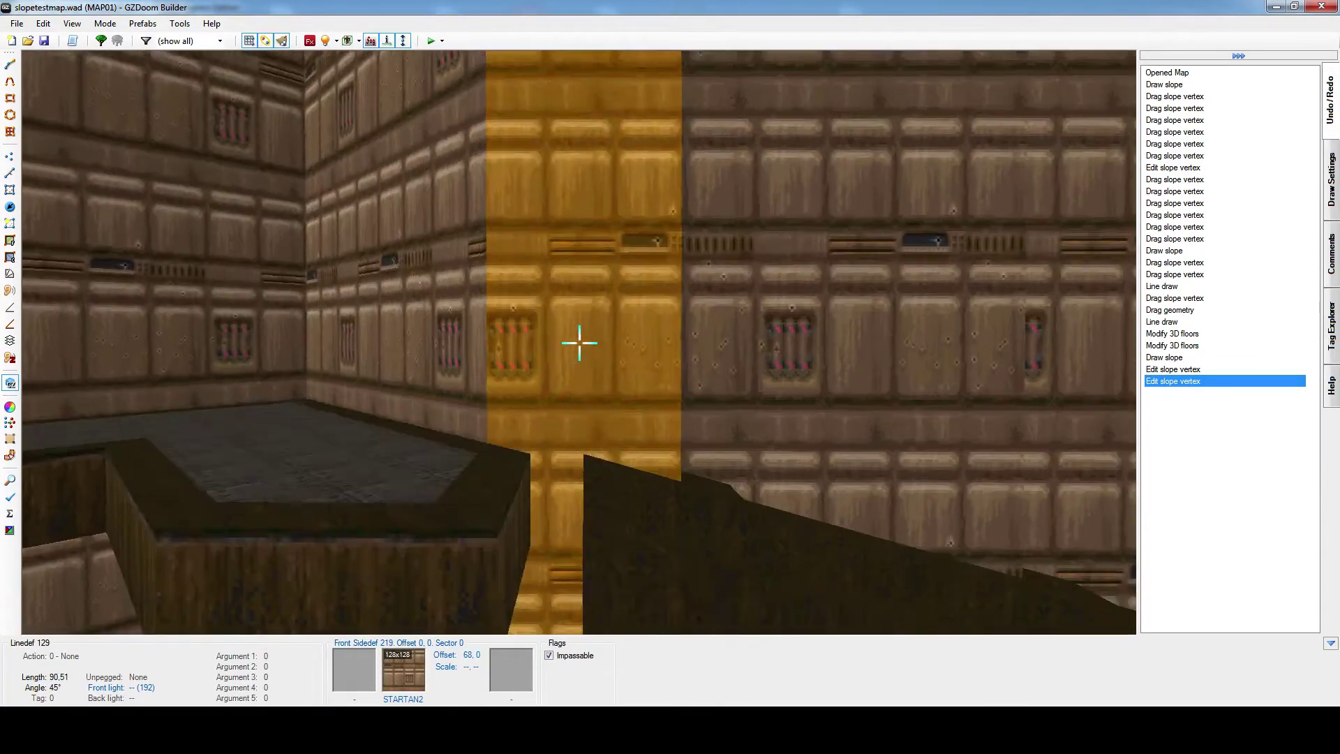
pyautogui.press('q')
# Select the bridge border's control sector again, directly above the grating's control sector.
pyautogui.moveTo(579, 342); pyautogui.dragTo(434, 389, button='middle')
pyautogui.scroll(-5, 293, 395)
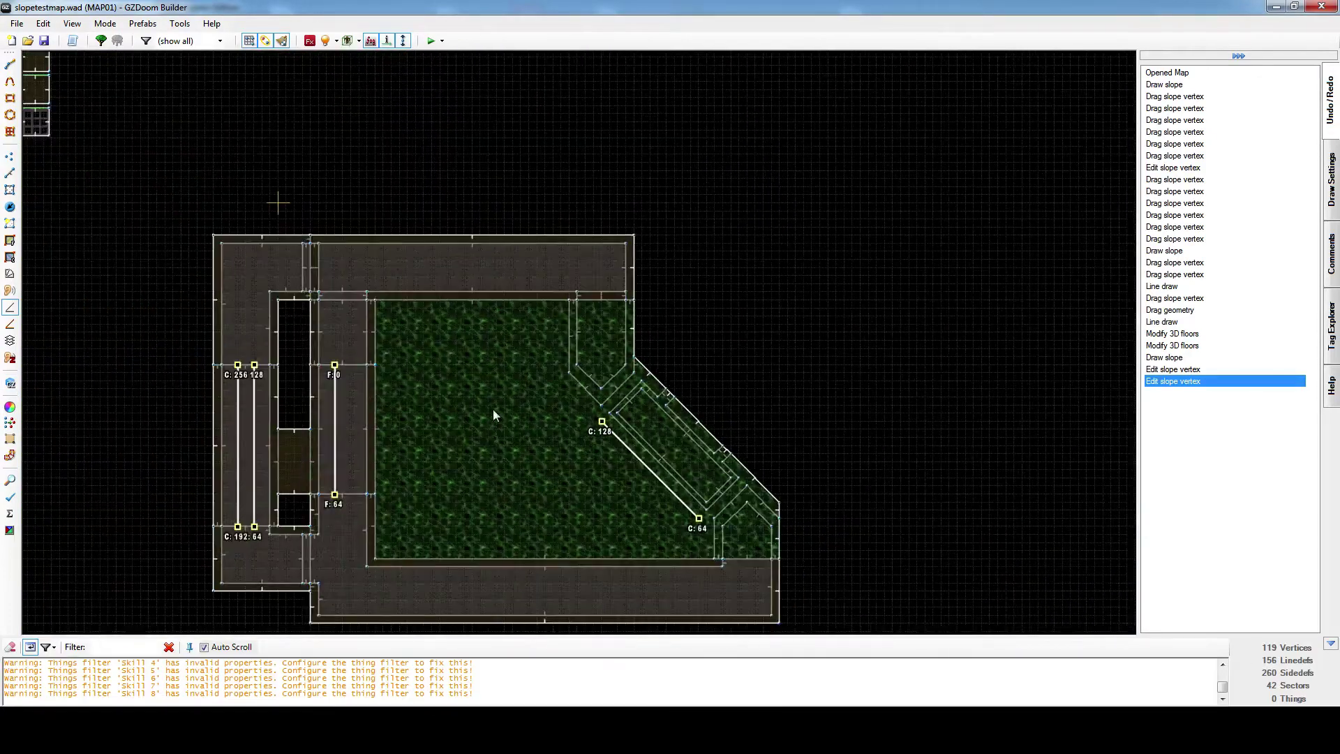
pyautogui.scroll(2, 493, 409)
pyautogui.moveTo(480, 437); pyautogui.dragTo(493, 444, button='middle')
pyautogui.press('s')
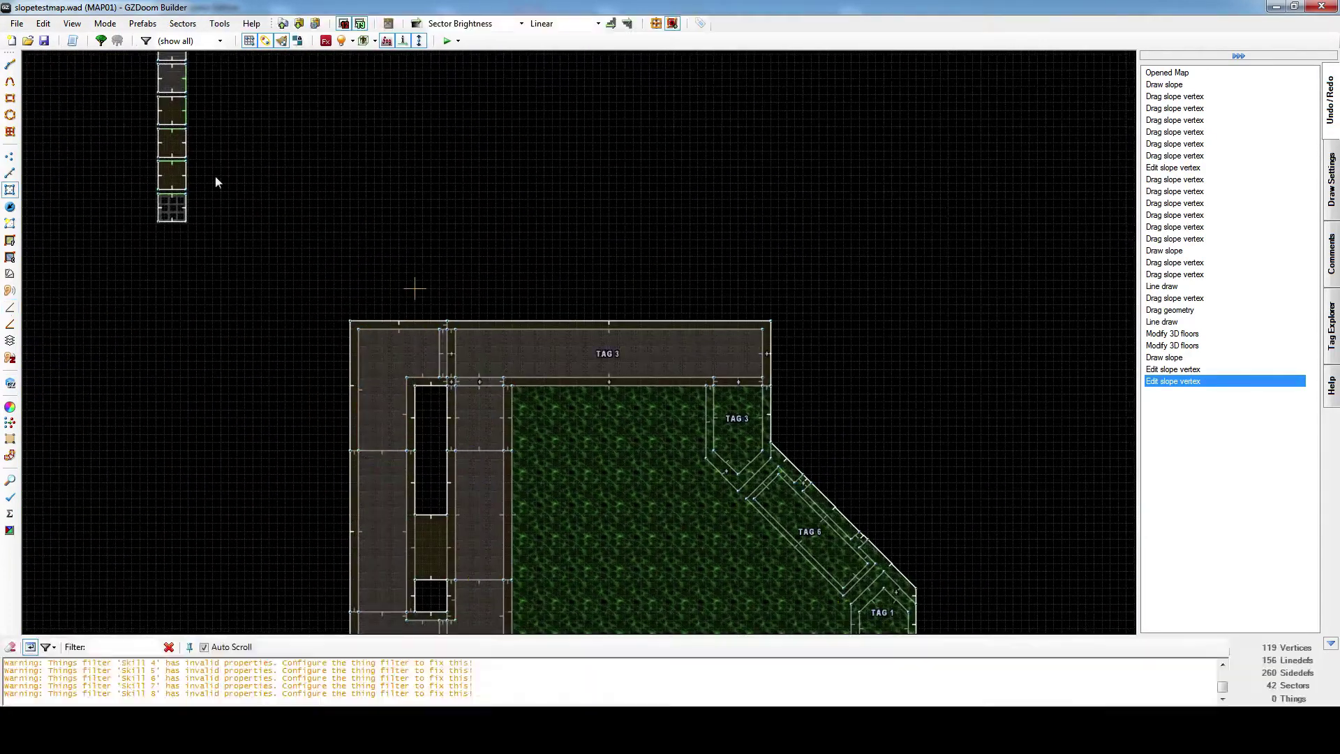
pyautogui.click(176, 179)
pyautogui.moveTo(530, 338); pyautogui.dragTo(373, 237, button='middle')
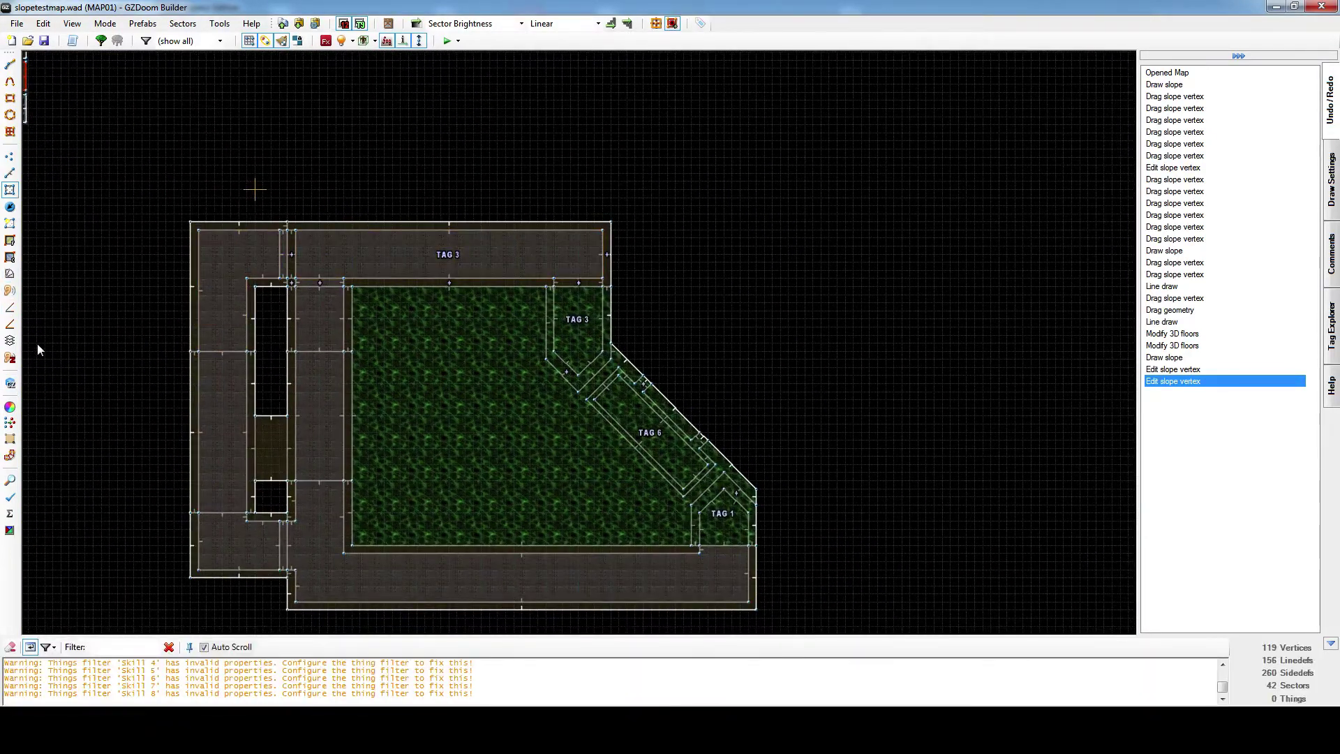
# Draw a floor slope line beside the ceiling slope line, from (624, -448) to (816, -640).
pyautogui.click(11, 324)
pyautogui.scroll(3, 444, 432)
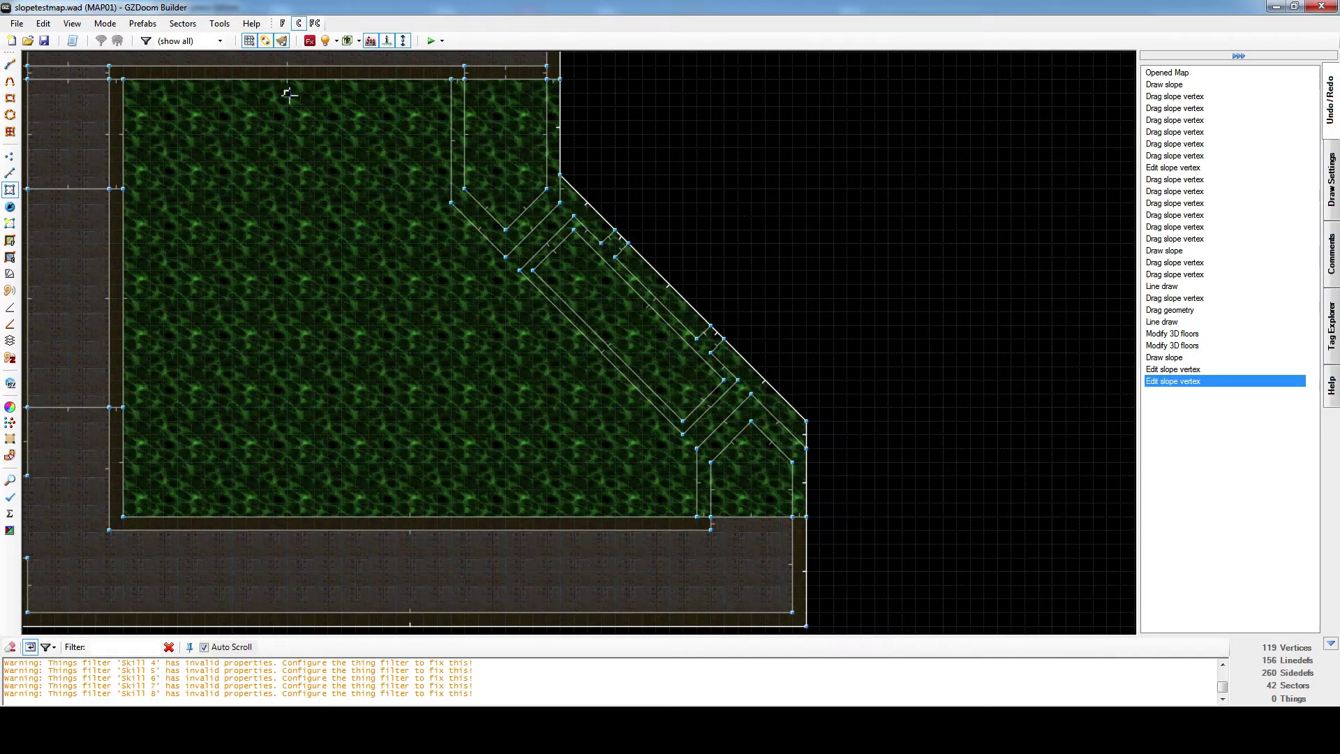
pyautogui.scroll(2, 562, 312)
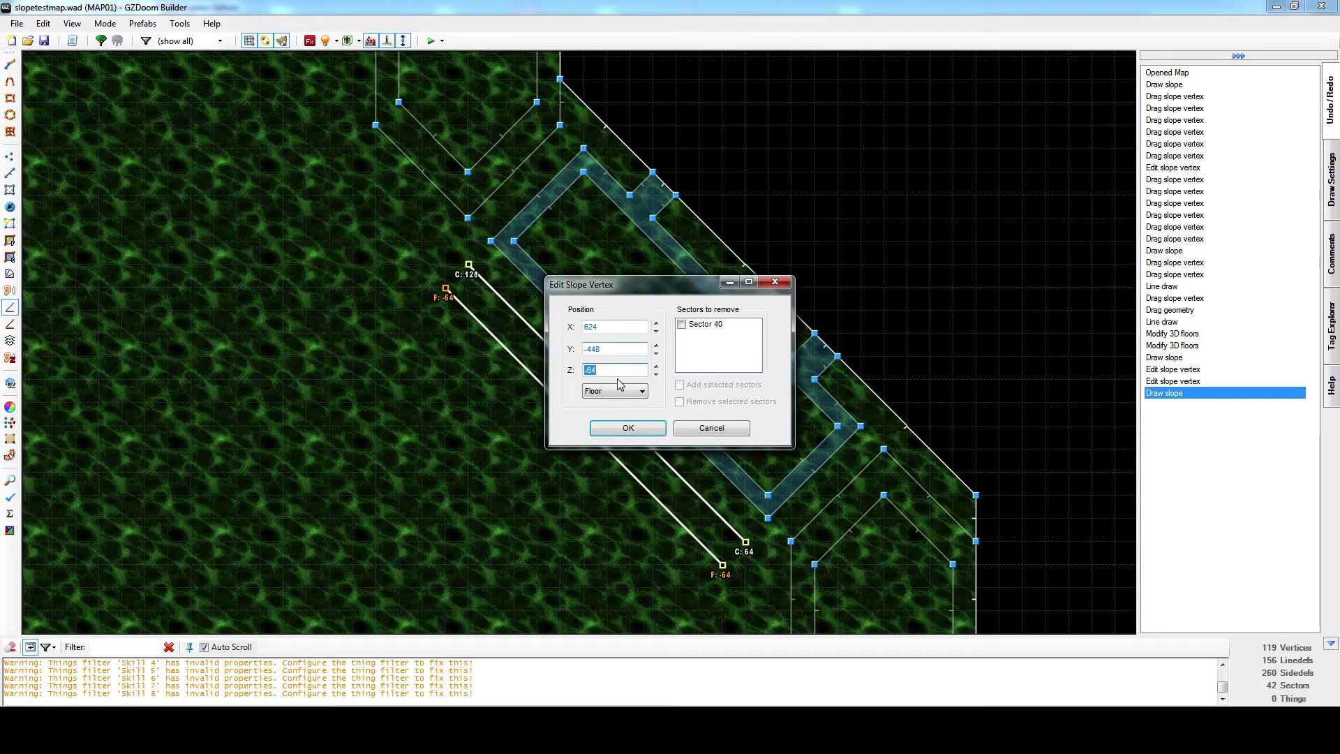
# Set the floor slope's northwest vertex height to 112, change the southeast vertex's height, and view the border in 3D.
pyautogui.write('12')
pyautogui.press('Return')
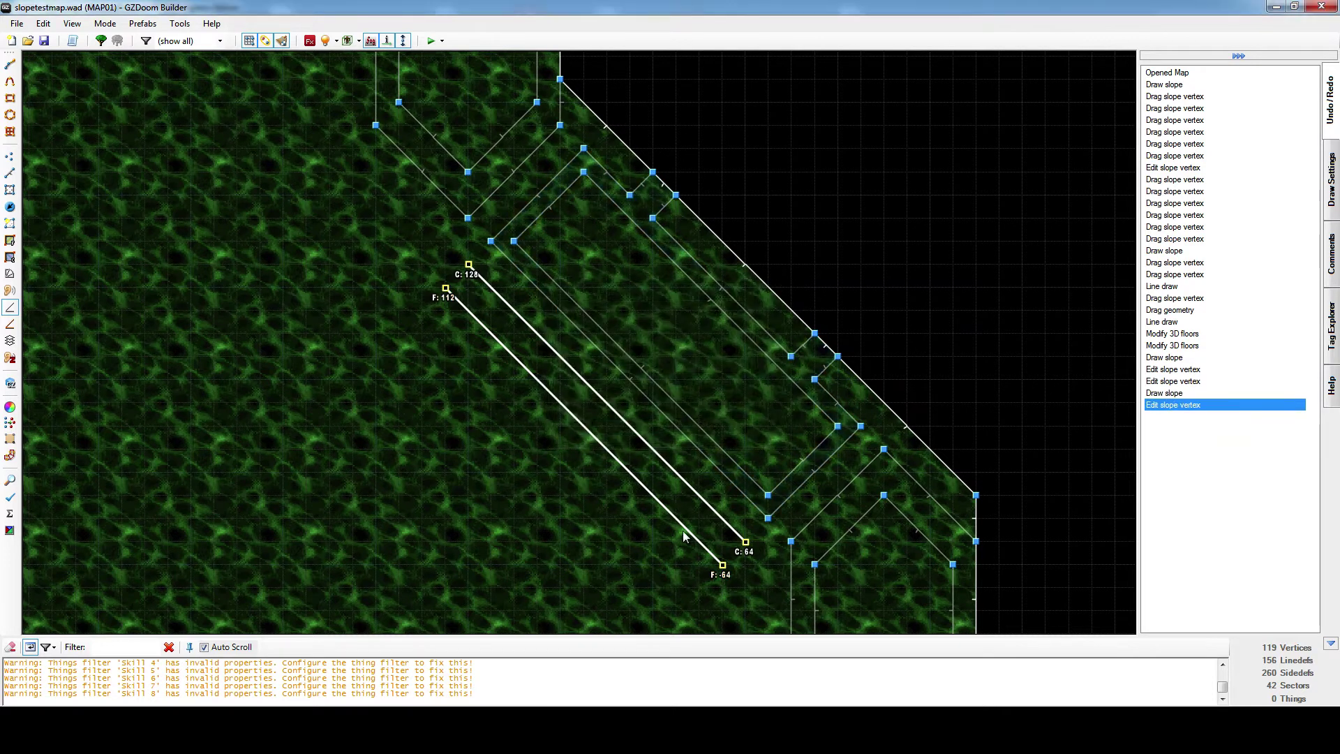
pyautogui.rightClick(725, 568)
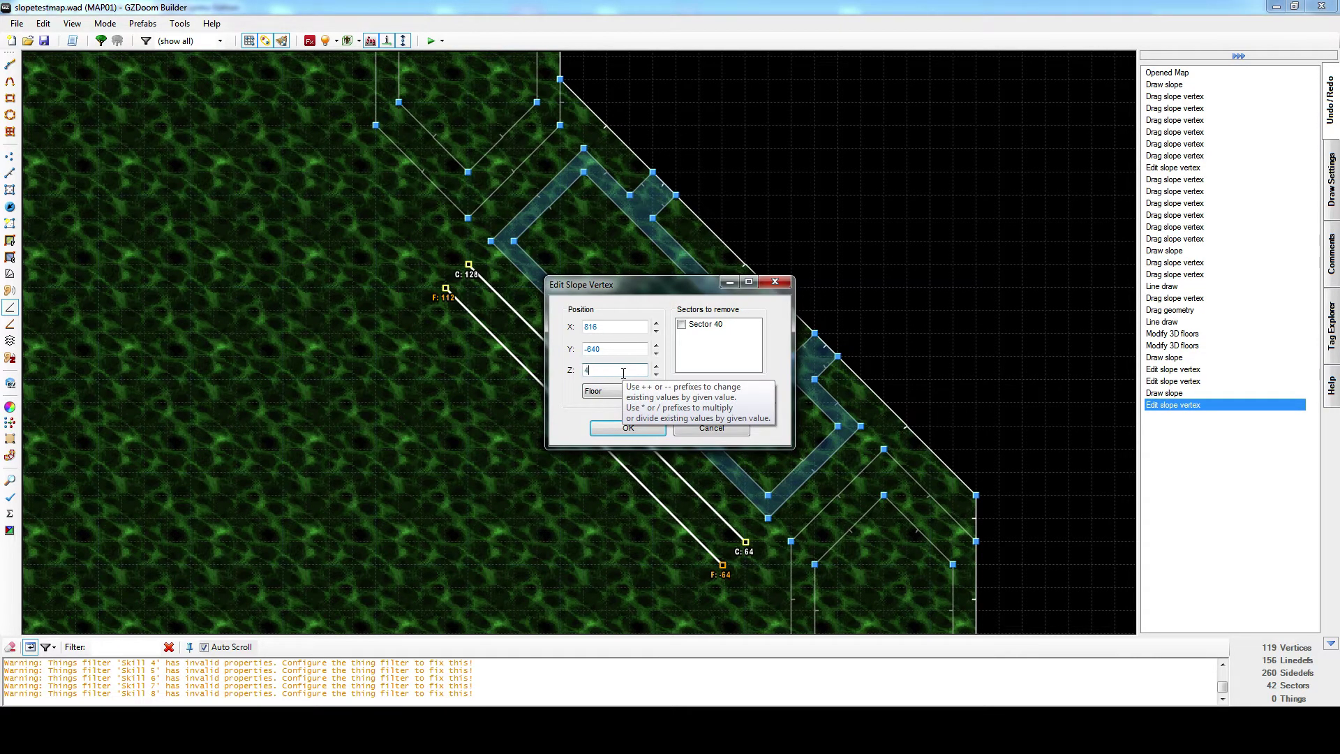
pyautogui.press('Return')
pyautogui.press('q')
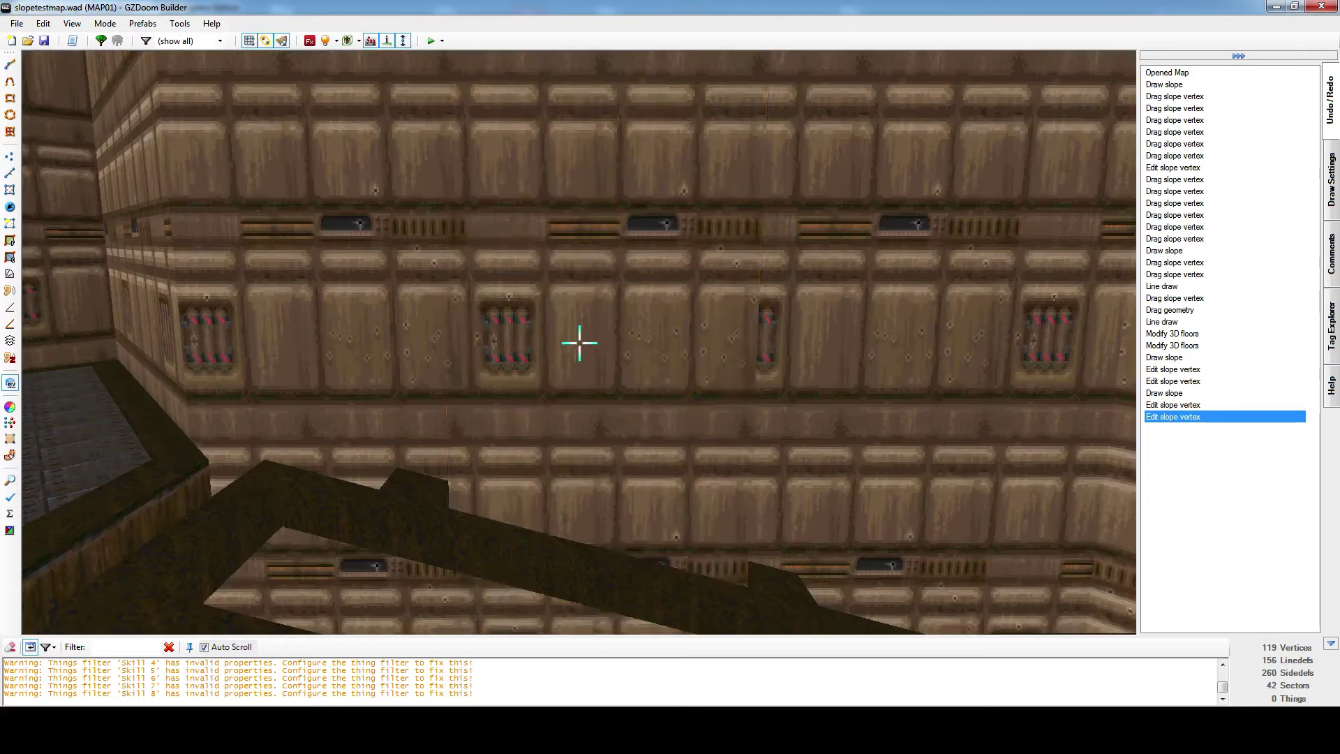
# Move the bridge border's floor slope line onto the ceiling slope line so that both pairs of end vertices coincide.
pyautogui.press('e')
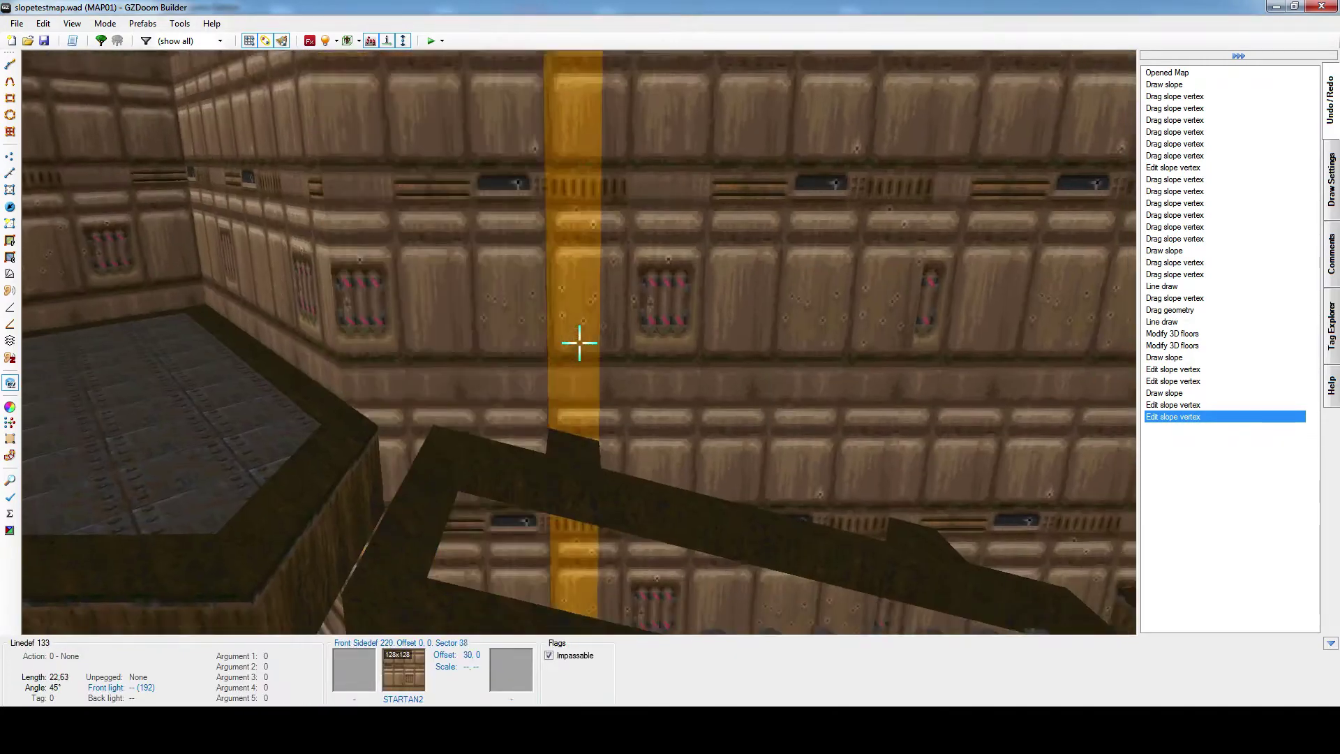
pyautogui.press('q')
pyautogui.scroll(-3, 466, 388)
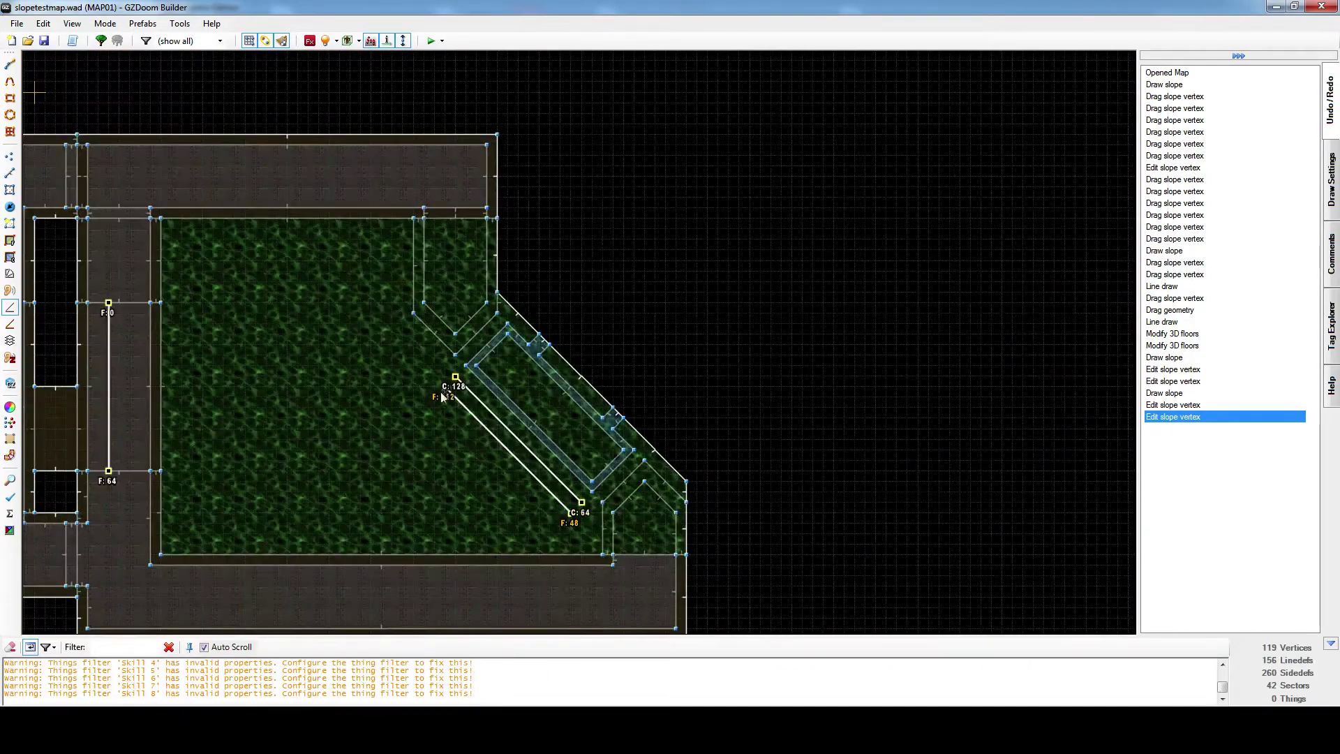
pyautogui.scroll(5, 442, 396)
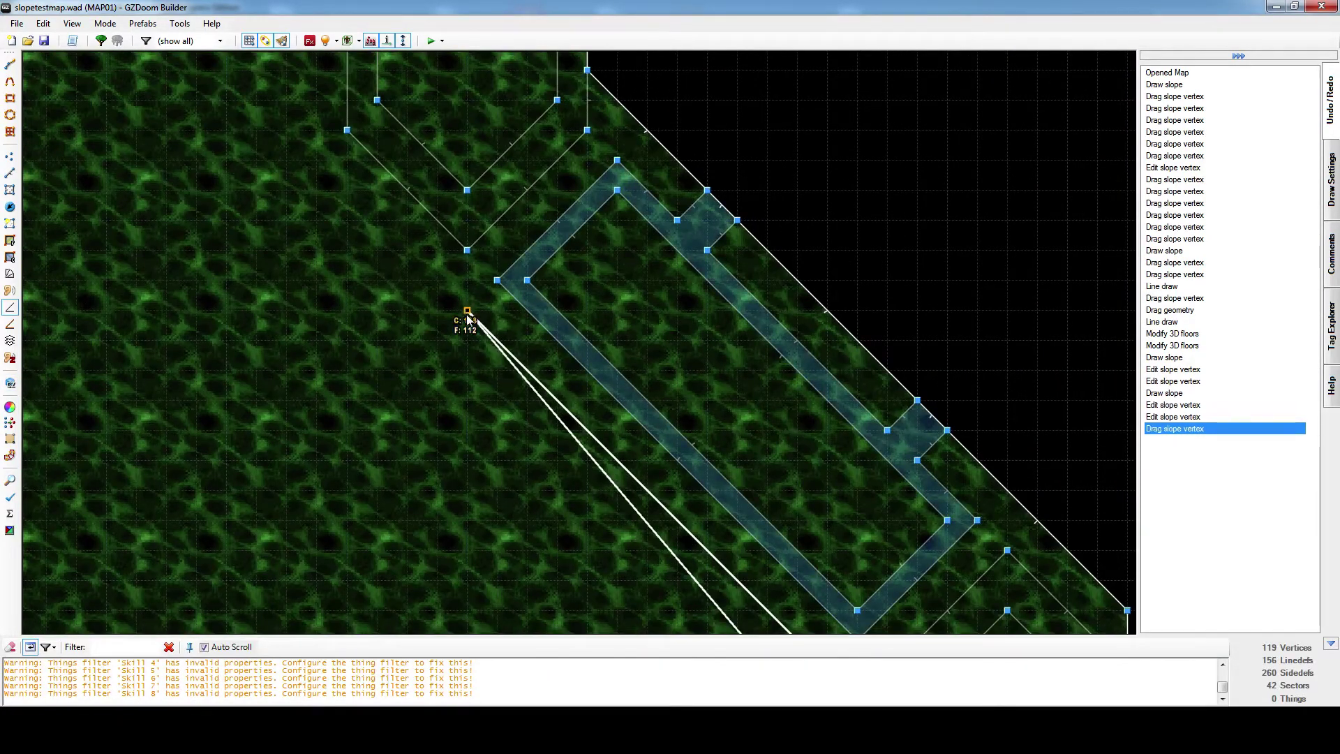
pyautogui.moveTo(646, 574); pyautogui.dragTo(495, 376, button='middle')
pyautogui.moveTo(673, 478); pyautogui.dragTo(673, 477)
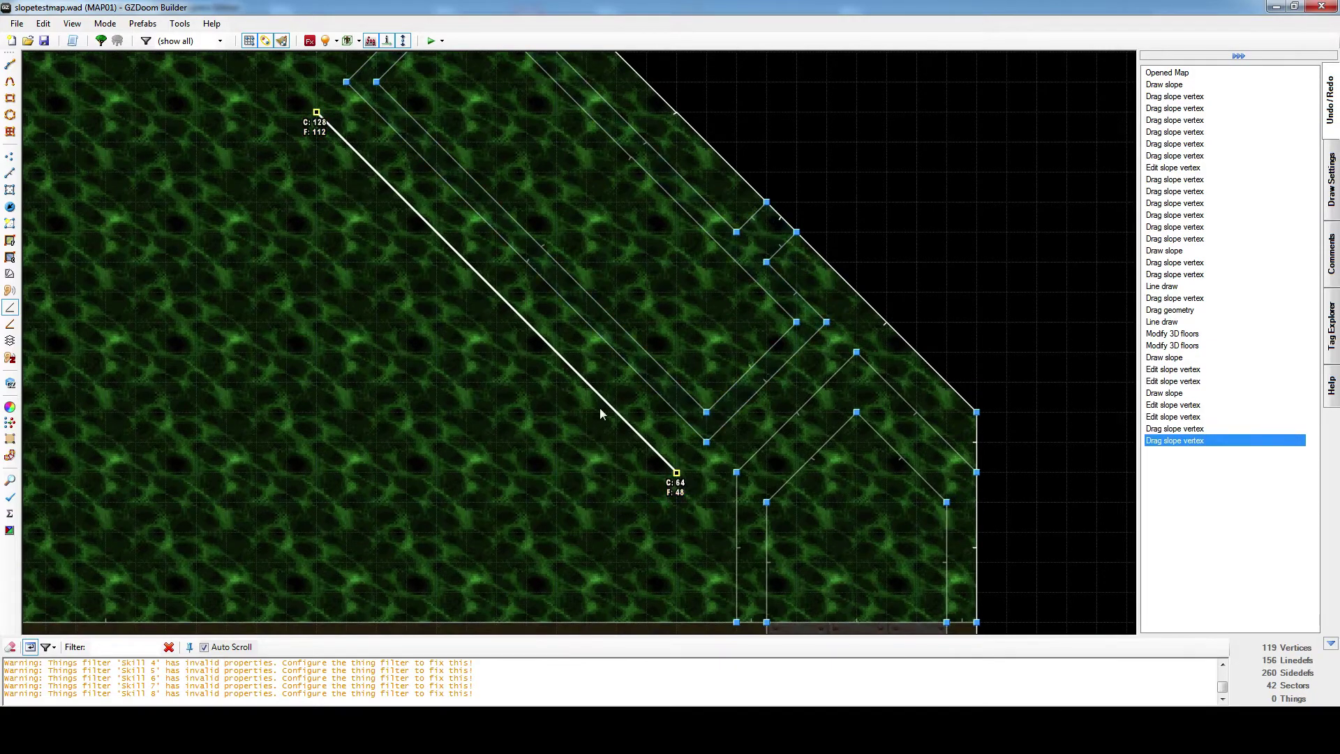
# Select the MIDSPACE grating's control sector at the lower end of the control sector column.
pyautogui.scroll(-2, 447, 234)
pyautogui.moveTo(447, 234); pyautogui.dragTo(668, 584, button='middle')
pyautogui.scroll(-2, 668, 515)
pyautogui.press('s')
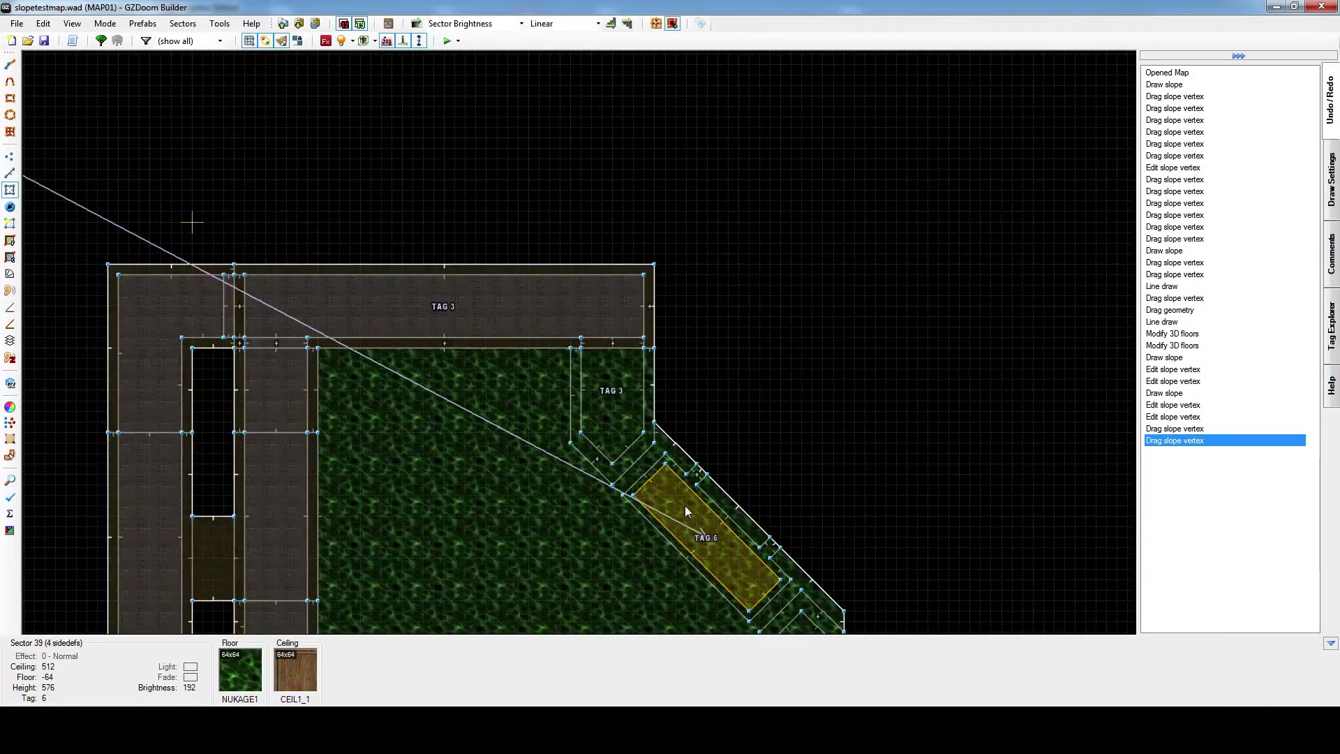
pyautogui.scroll(-3, 685, 505)
pyautogui.click(206, 274)
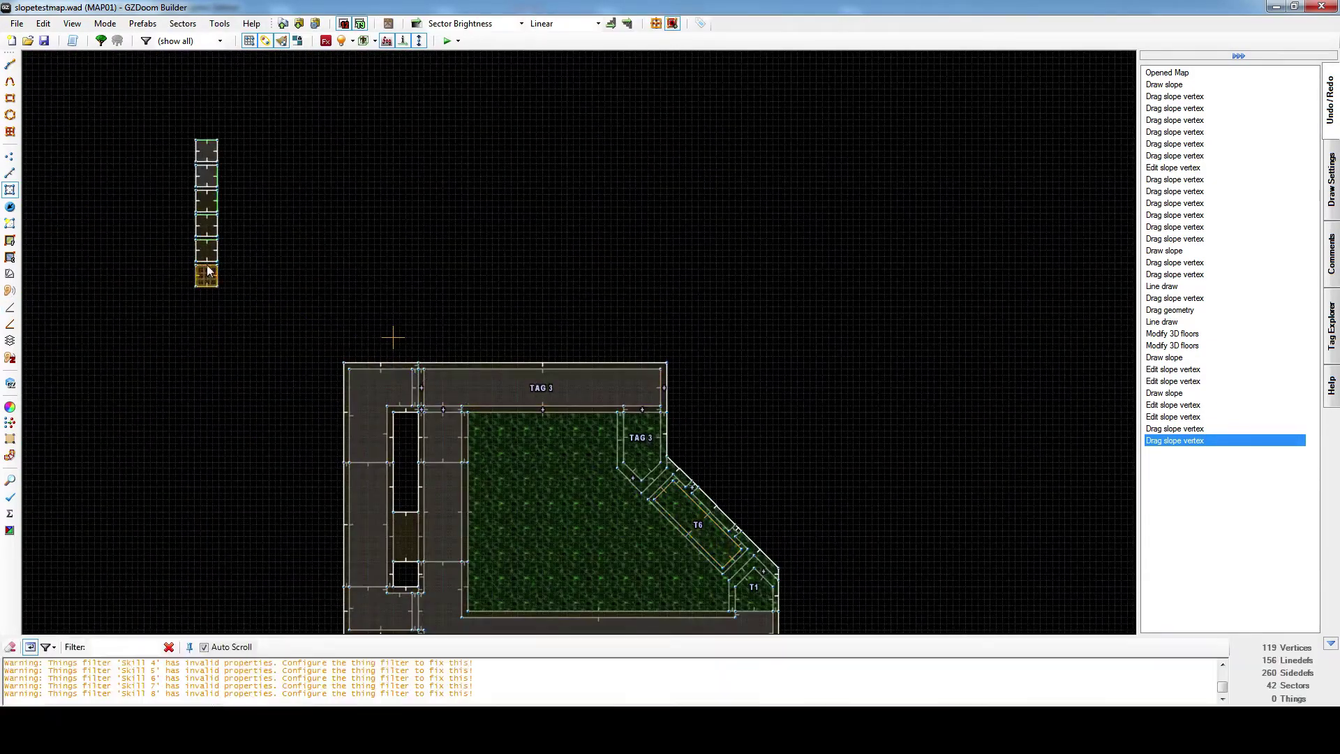
# Draw a combined floor and ceiling slope line along the grating from (688, -384) to (880, -576).
pyautogui.click(10, 324)
pyautogui.scroll(5, 568, 389)
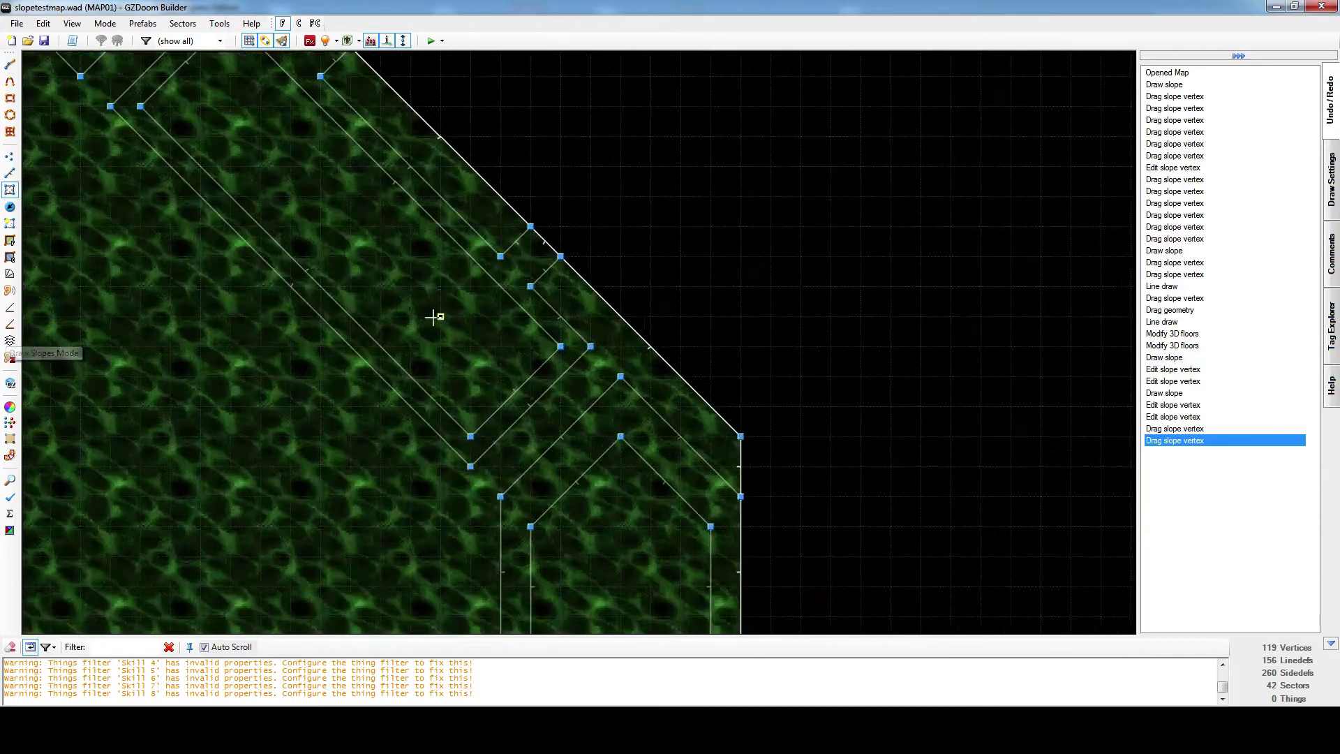
pyautogui.moveTo(433, 317); pyautogui.dragTo(611, 432, button='middle')
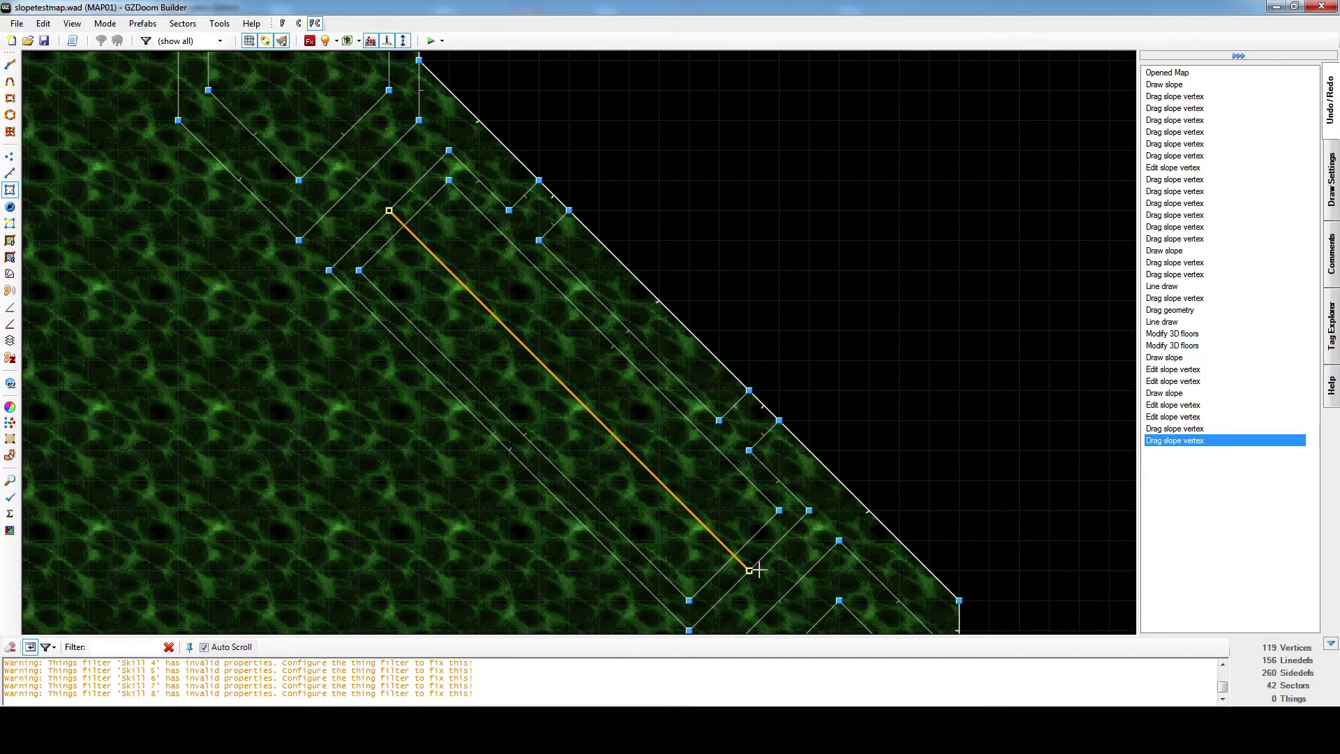
pyautogui.rightClick(722, 543)
pyautogui.hotkey('shift', 's')
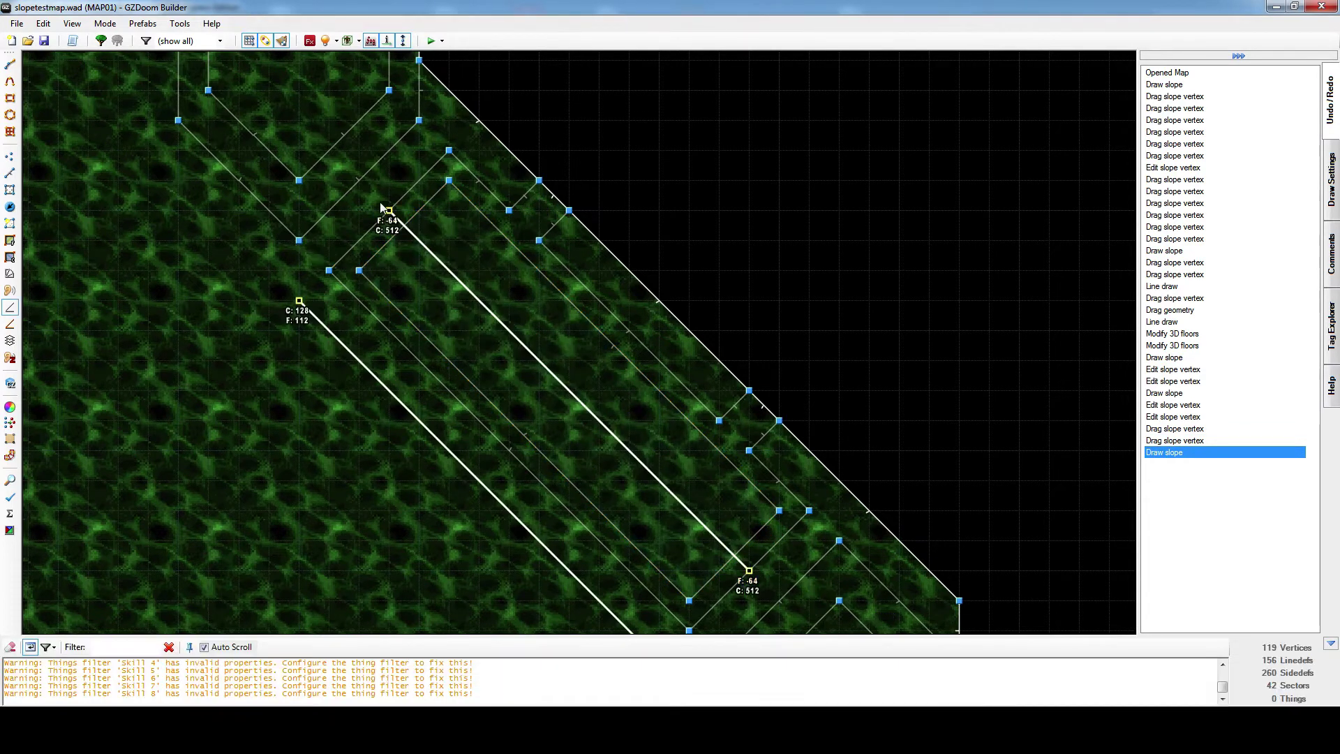
# Set the Z height of the grating slope's northwest floor and ceiling vertices to 120.
pyautogui.click(393, 213)
pyautogui.rightClick(389, 209)
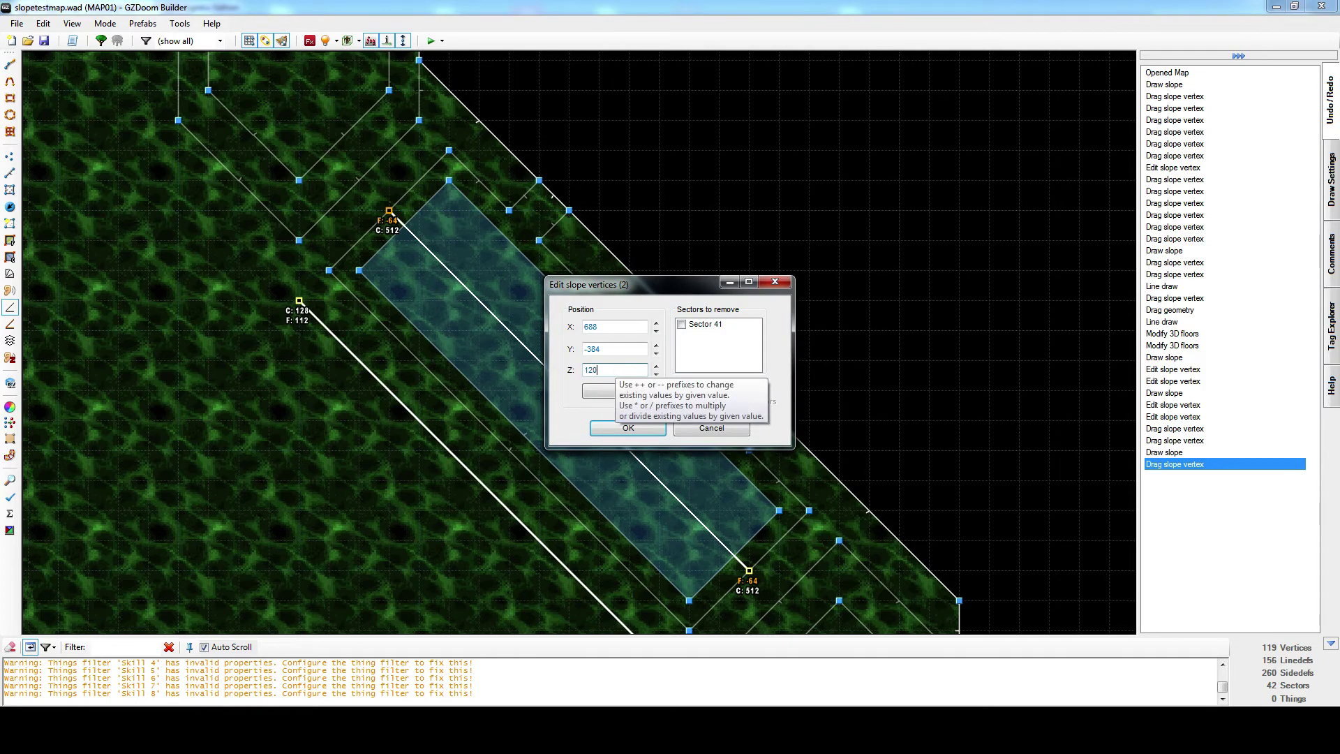
pyautogui.press('Return')
# Set the grating slope's southeast floor and ceiling vertices to a Z height of 56 and check the bridge in 3D.
pyautogui.moveTo(614, 371); pyautogui.dragTo(612, 237, button='middle')
pyautogui.click(744, 433)
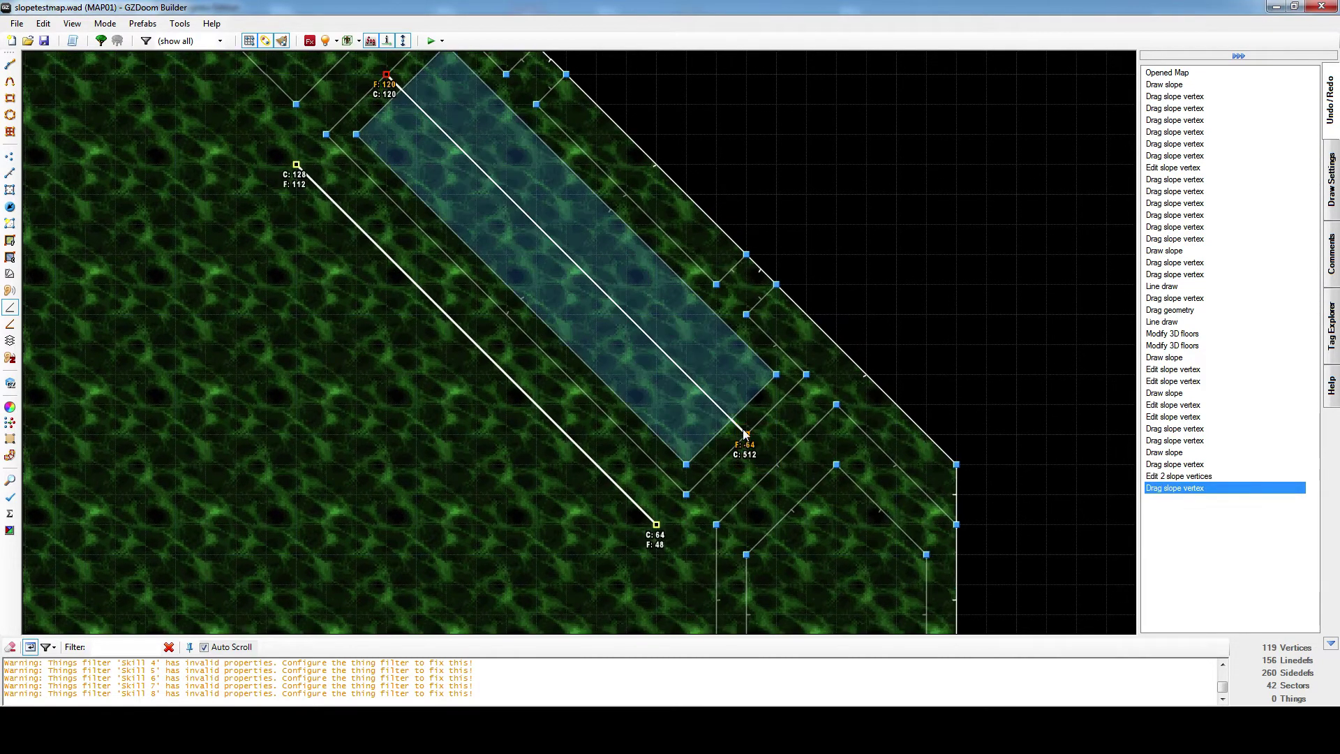
pyautogui.rightClick(745, 433)
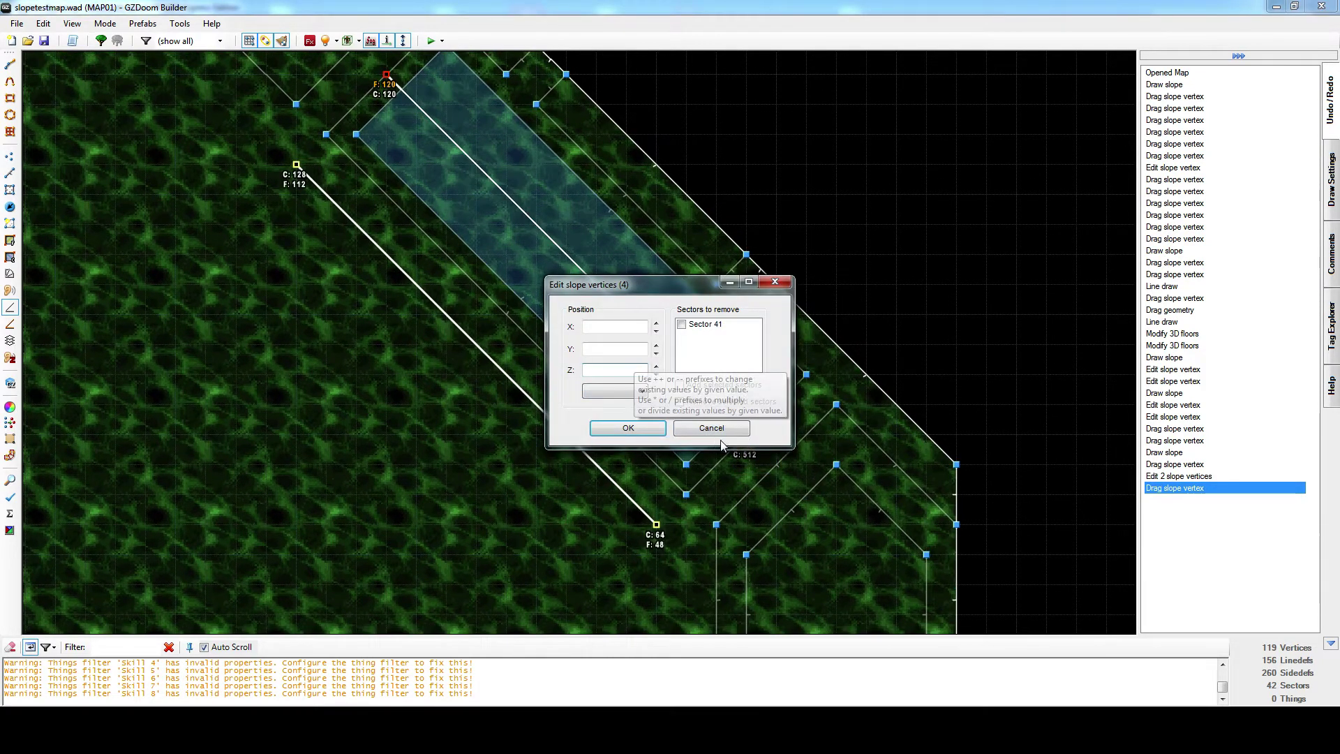
pyautogui.click(719, 432)
pyautogui.click(748, 436)
pyautogui.rightClick(749, 436)
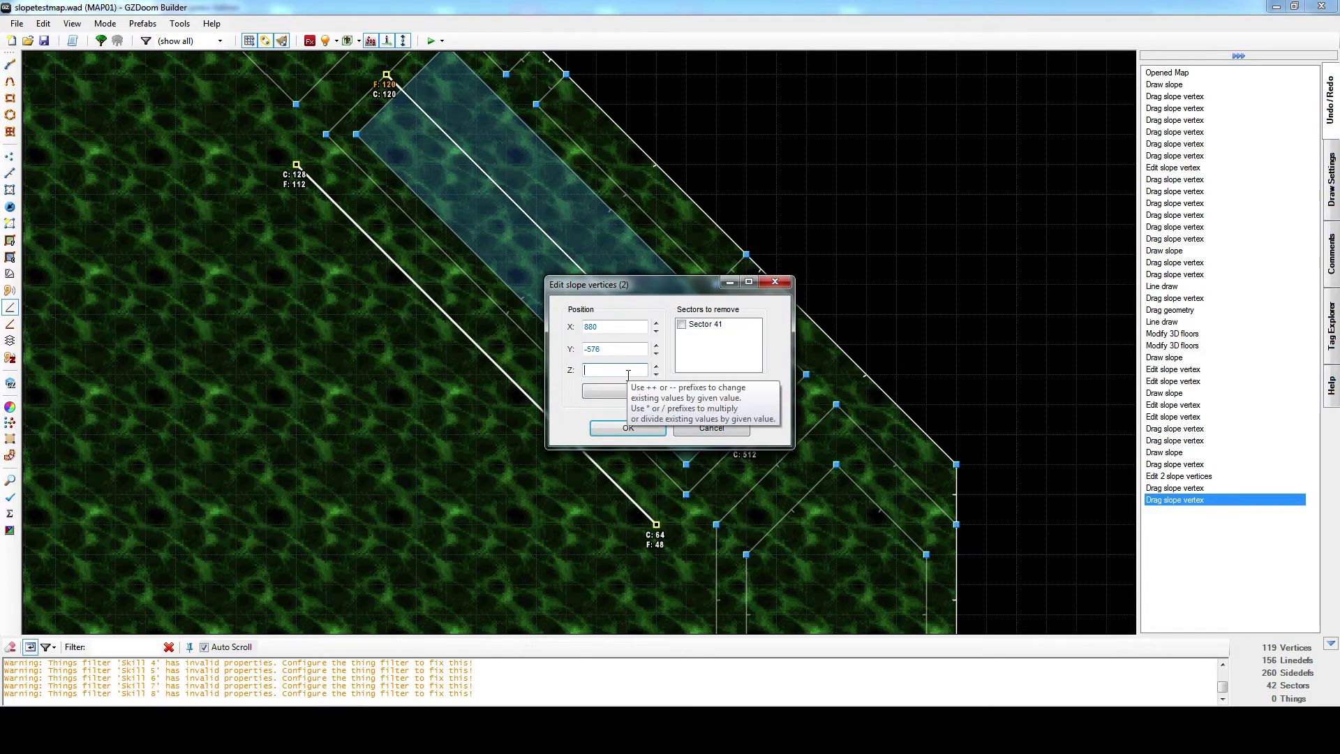
pyautogui.click(629, 428)
pyautogui.press('q')
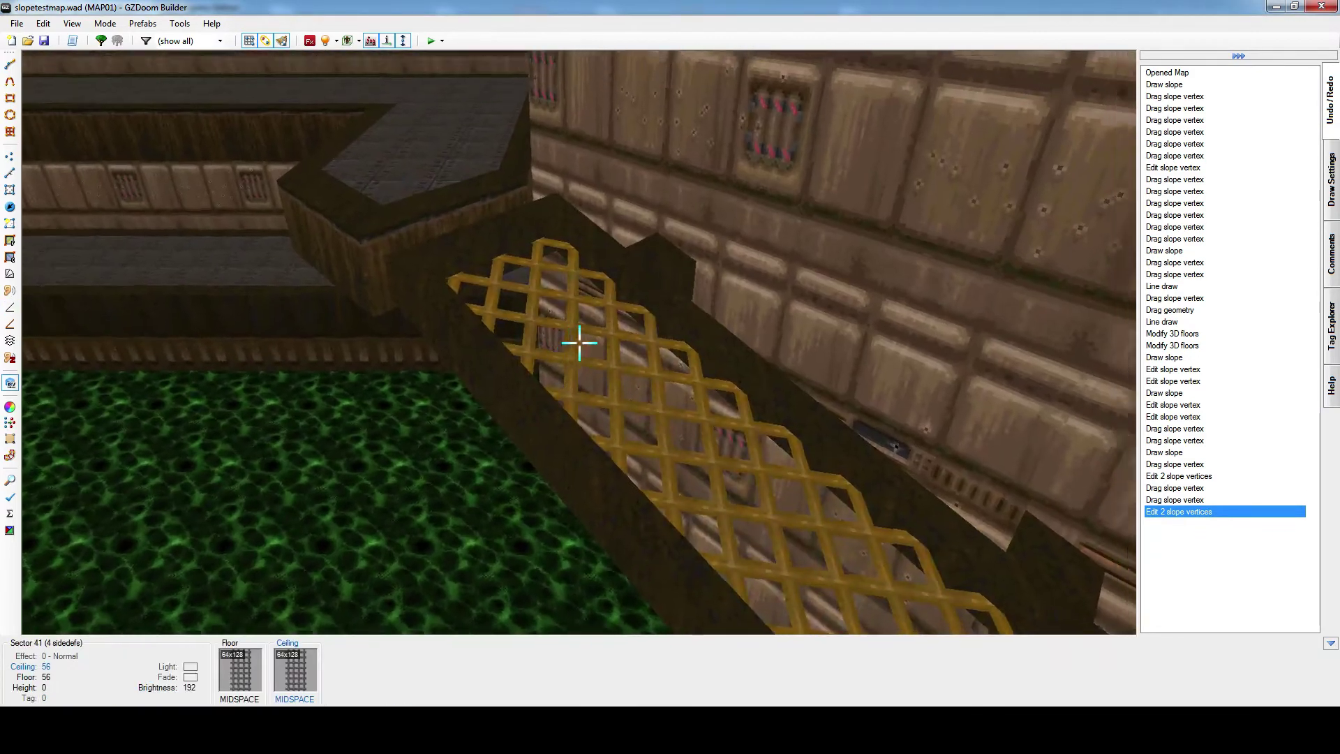
pyautogui.press('e')
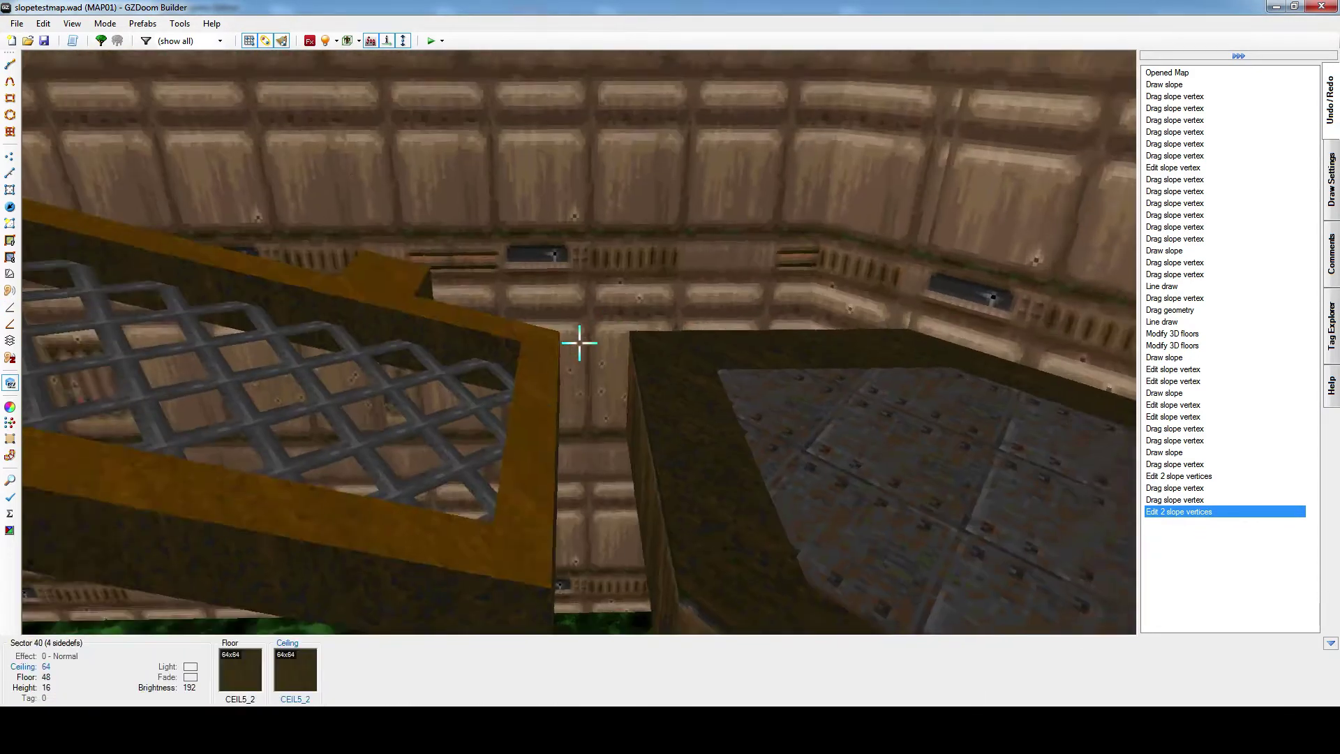
pyautogui.press('e')
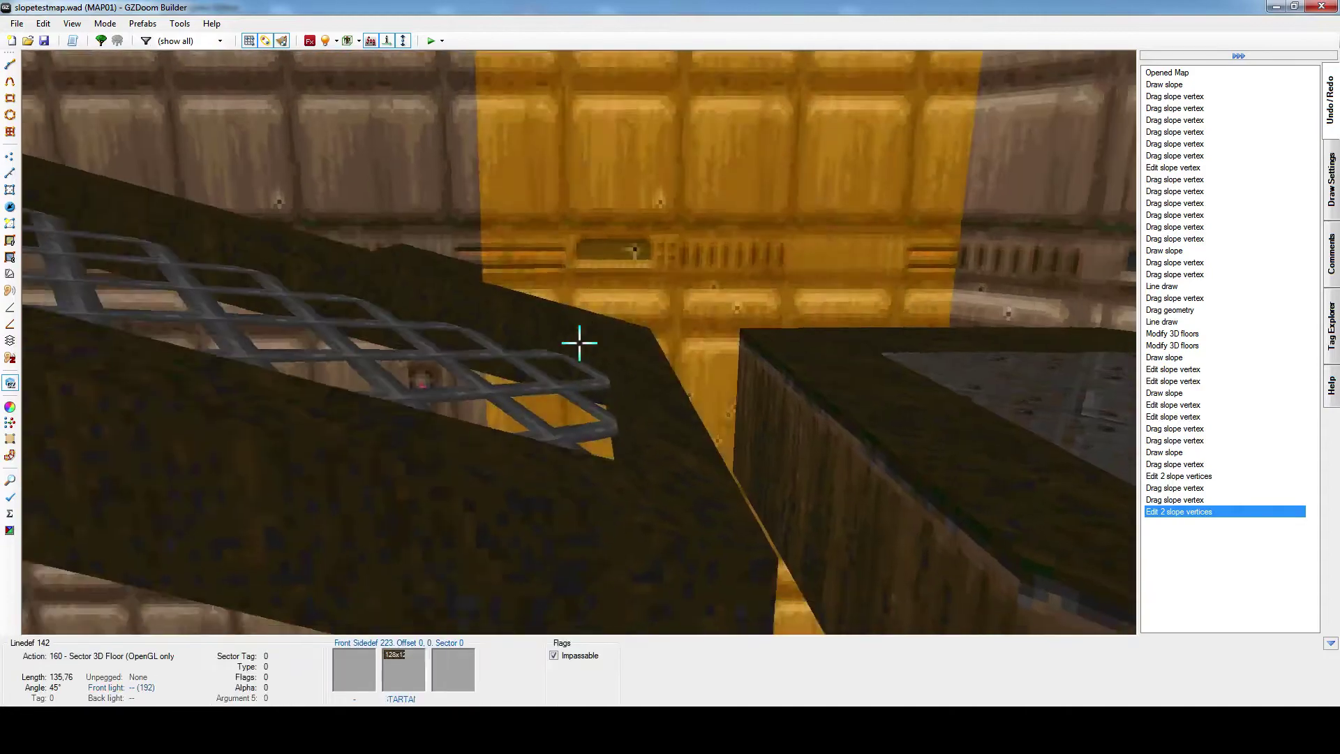
pyautogui.press('e')
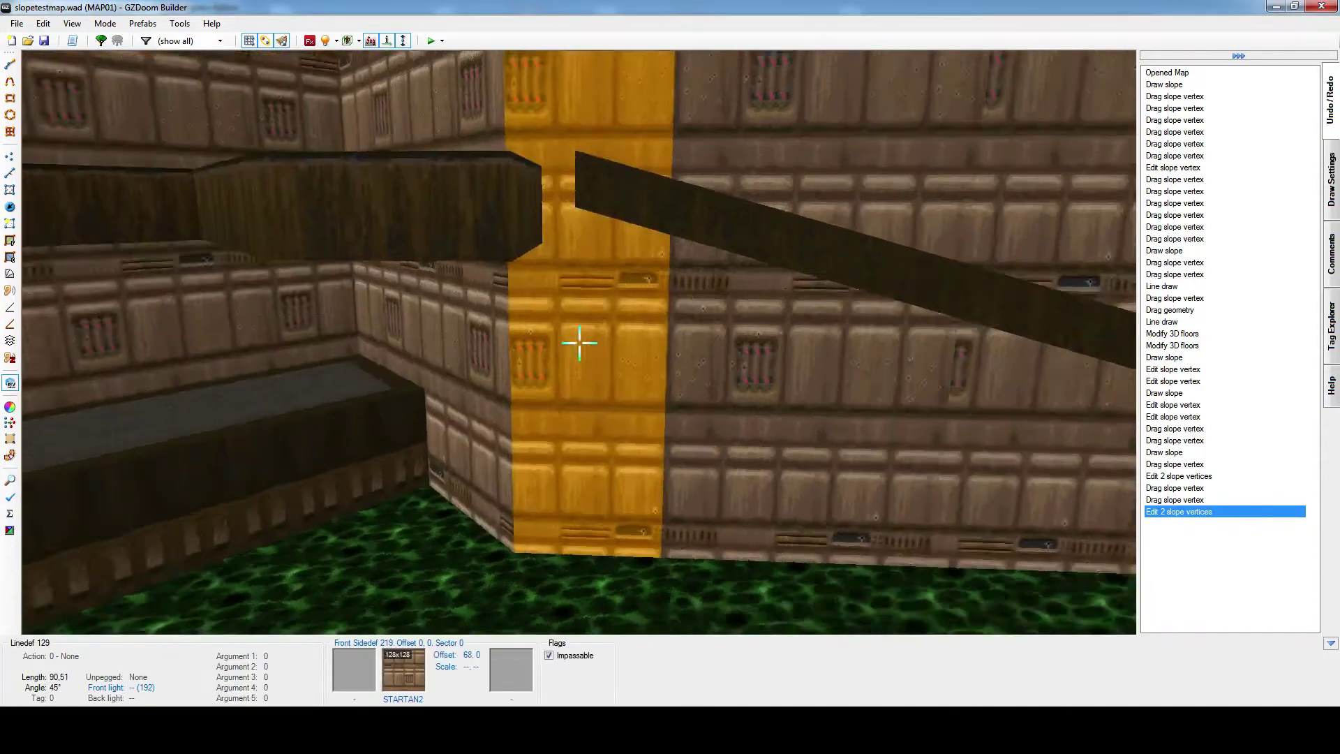
# Move all vertices of the map's southeast corner diagonally southeast, stretching the wall between the bridge's two supports to about 362 units.
pyautogui.press('w')
pyautogui.moveTo(783, 252); pyautogui.dragTo(506, 254, button='middle')
pyautogui.scroll(-3, 537, 254)
pyautogui.moveTo(831, 378); pyautogui.dragTo(586, 427, button='middle')
pyautogui.moveTo(448, 321); pyautogui.dragTo(437, 209, button='middle')
pyautogui.scroll(-1, 438, 209)
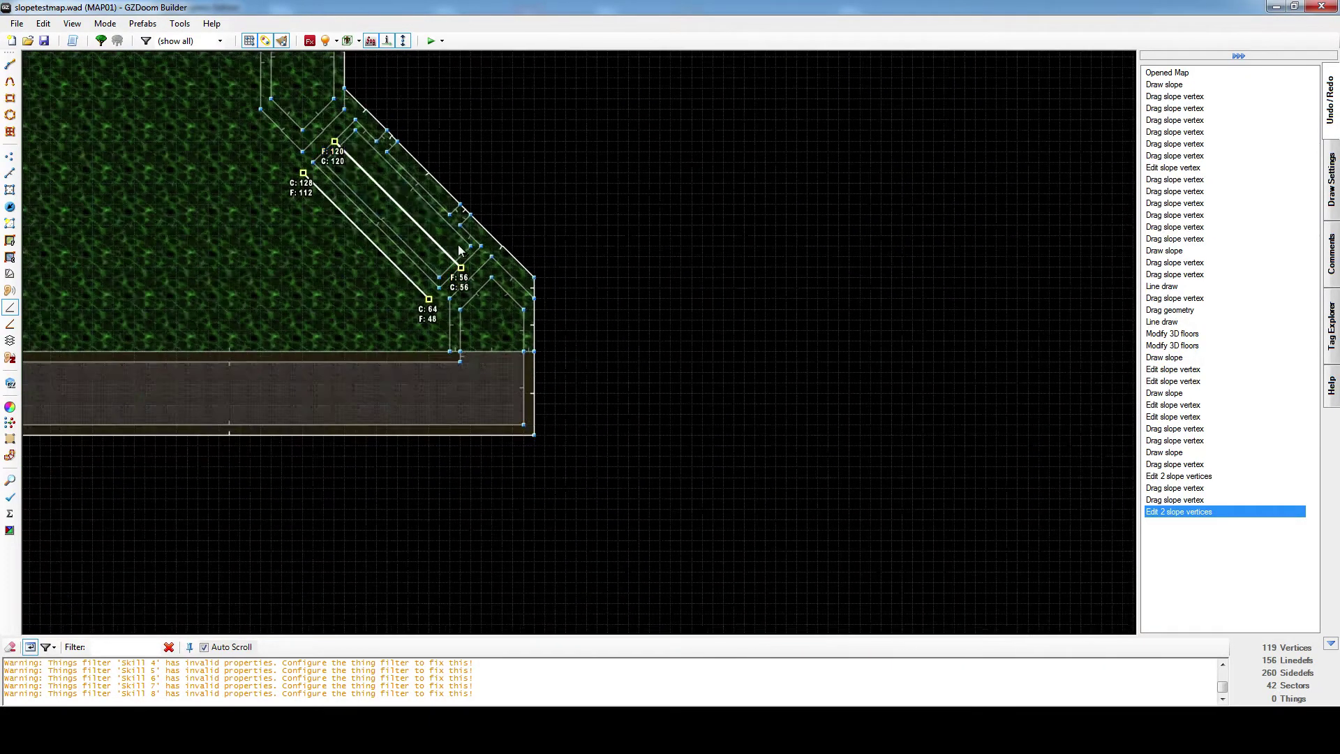
pyautogui.press('v')
pyautogui.moveTo(398, 202); pyautogui.dragTo(535, 437)
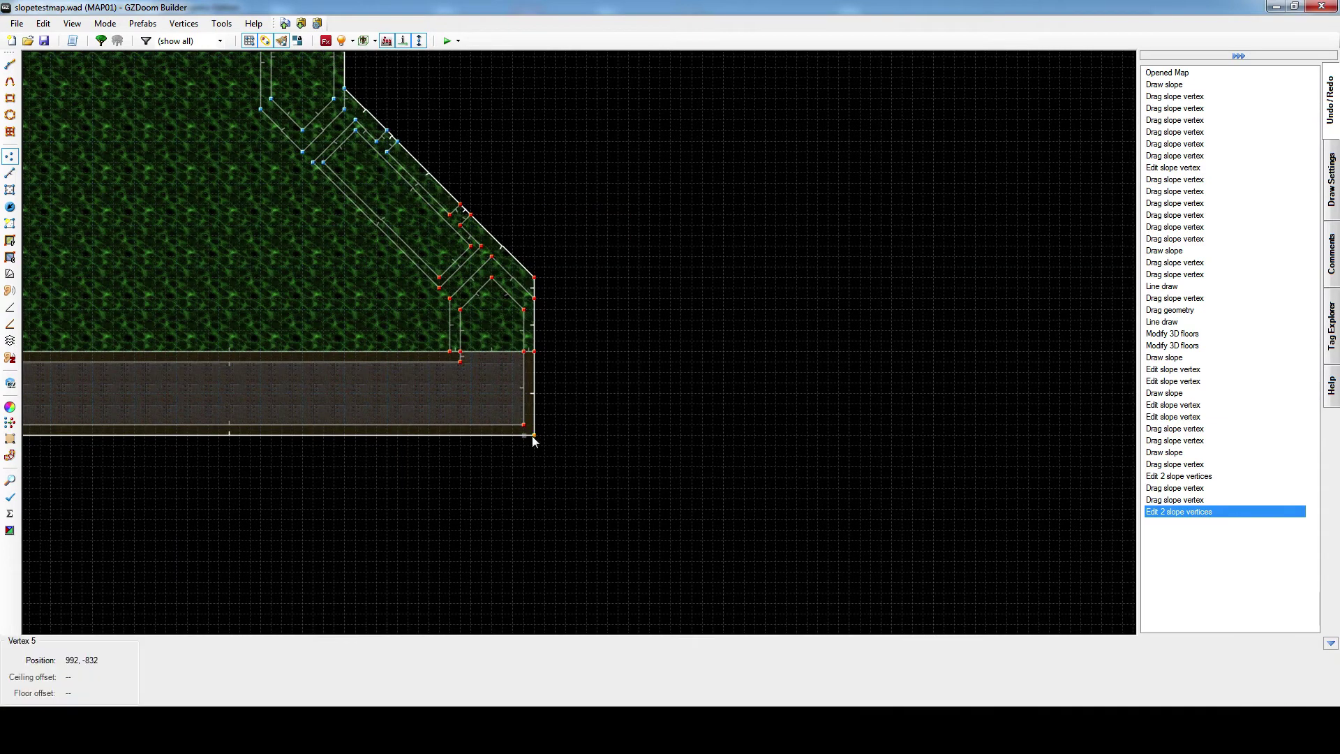
pyautogui.moveTo(537, 277); pyautogui.dragTo(641, 379)
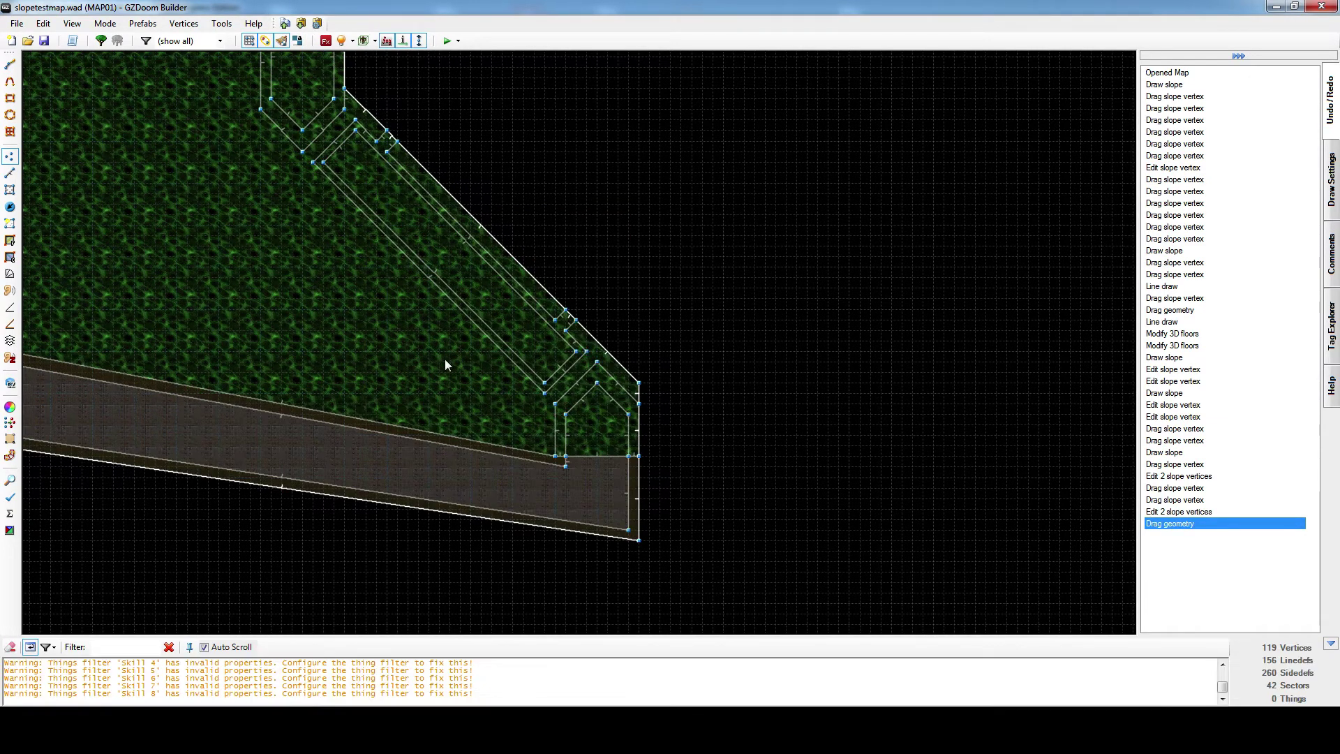
# Check the stretched bridge in 3D and move the southeast vertices of both slope lines to the bridge's new southeast end.
pyautogui.press('w')
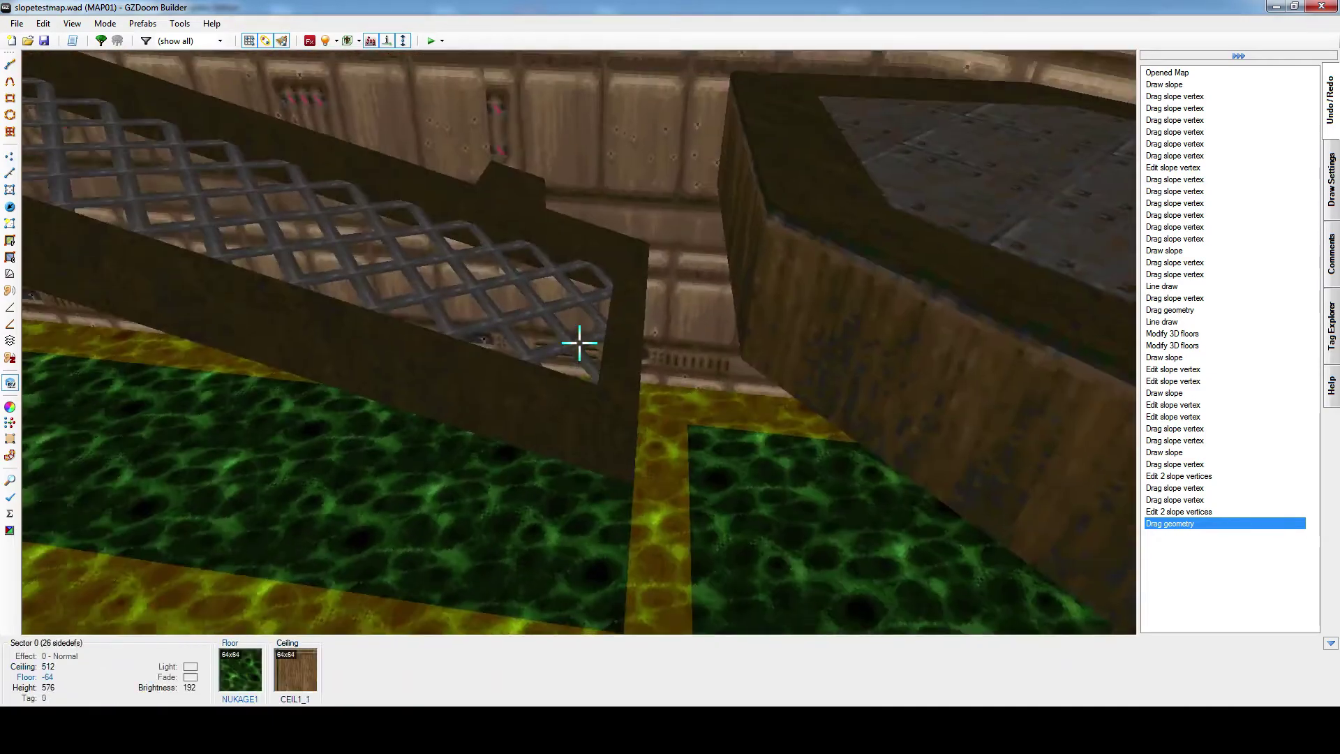
pyautogui.press('d')
pyautogui.press('e')
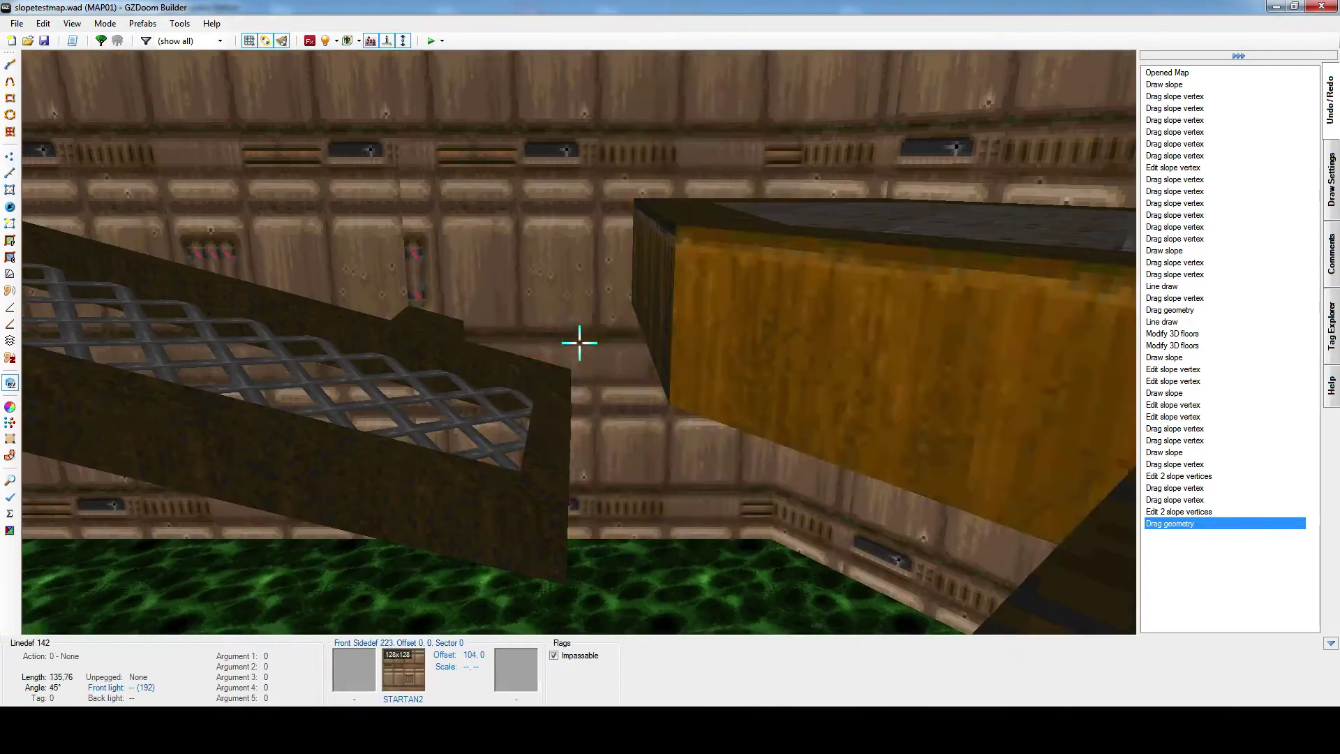
pyautogui.press('d')
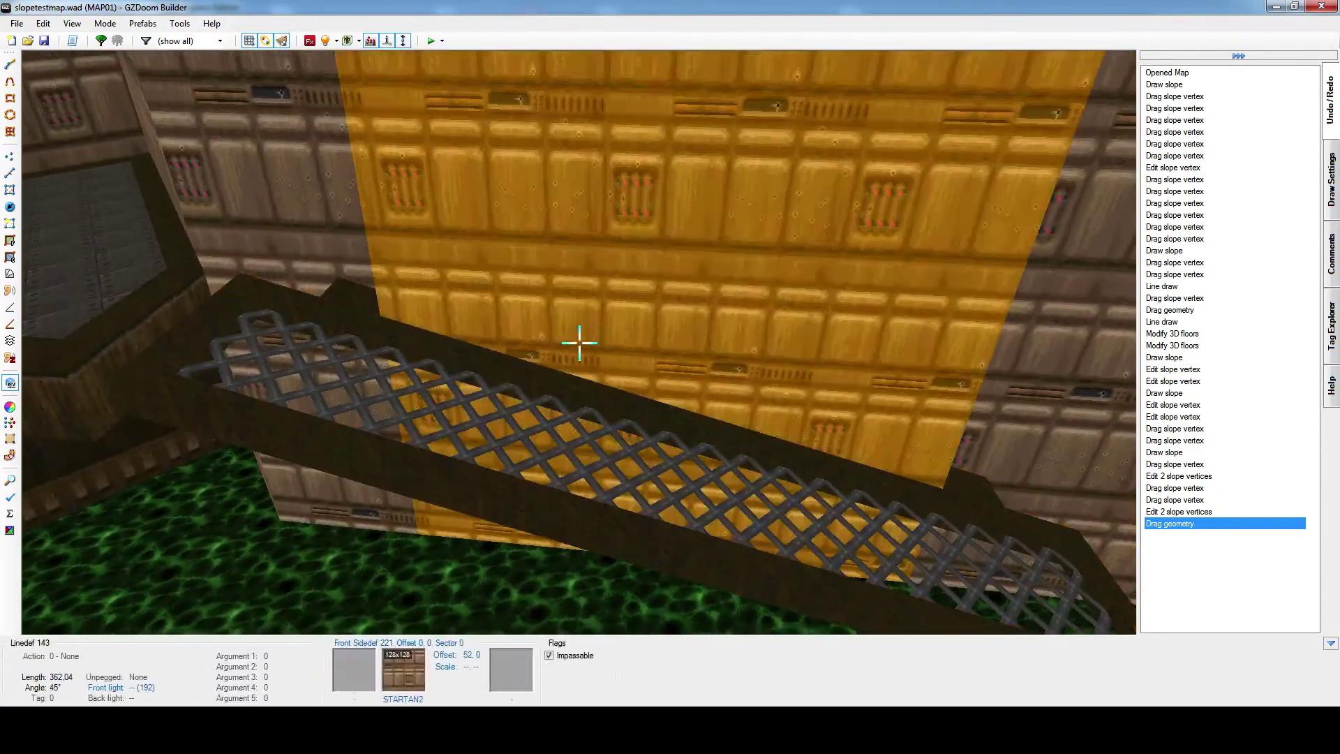
pyautogui.press('w')
pyautogui.moveTo(790, 241); pyautogui.dragTo(592, 300, button='middle')
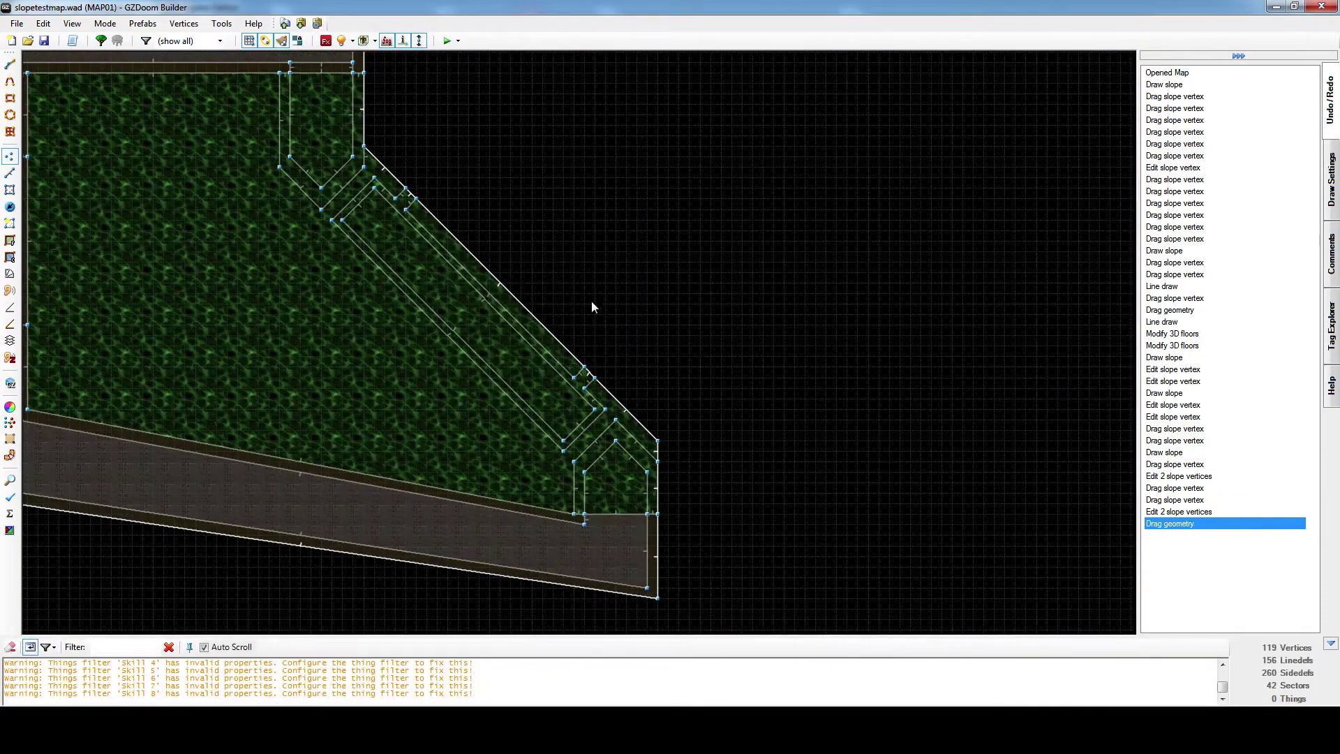
pyautogui.hotkey('shift', 's')
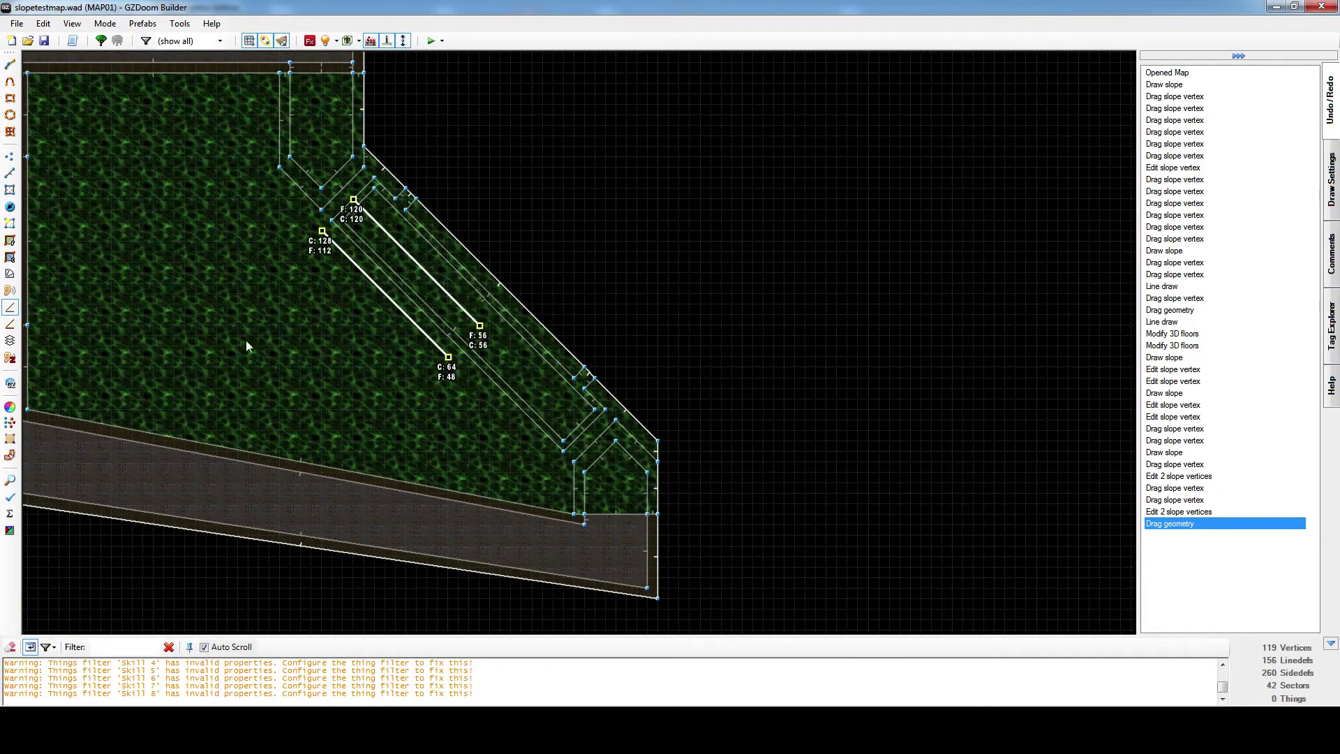
pyautogui.moveTo(350, 287)
pyautogui.mouseDown()
pyautogui.moveTo(480, 396)
pyautogui.moveTo(491, 428)
pyautogui.mouseUp()
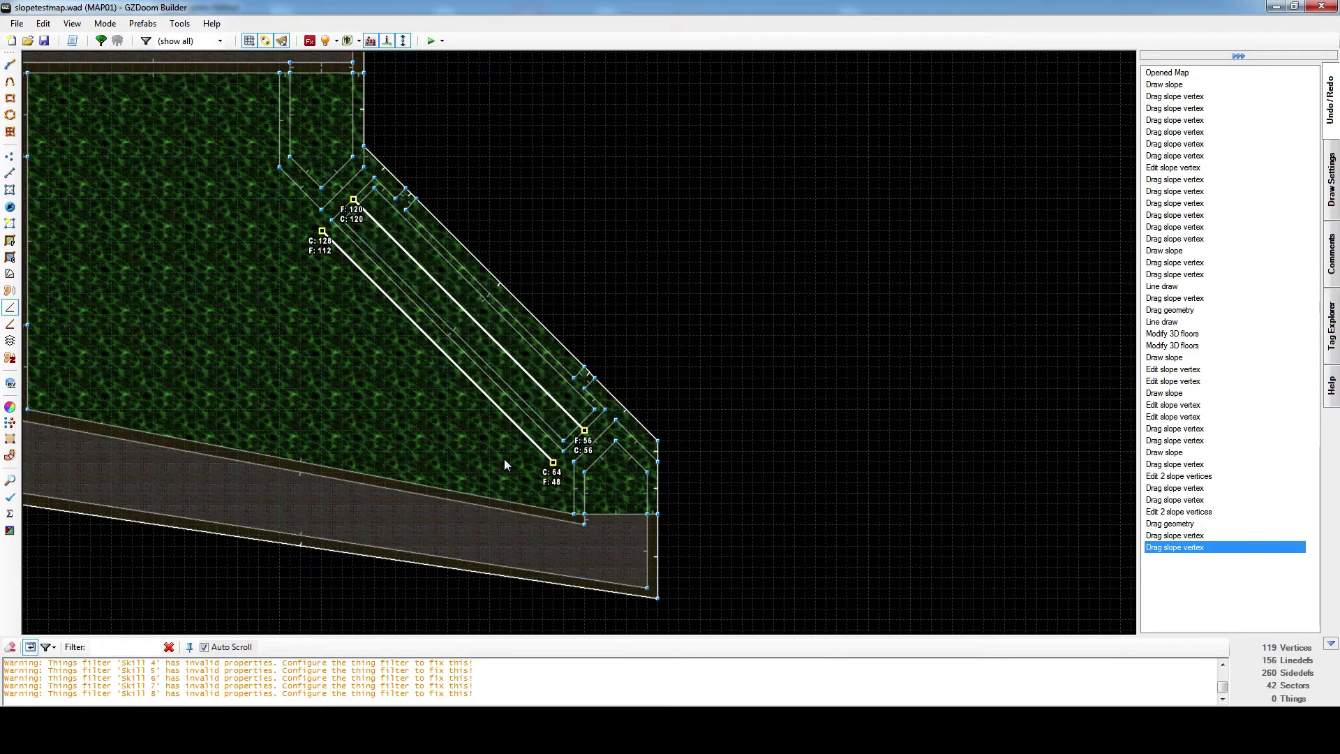
# Examine the lengthened bridge in 3D, including its alignment with the ledges at both ends, and return to the map overview.
pyautogui.press('w')
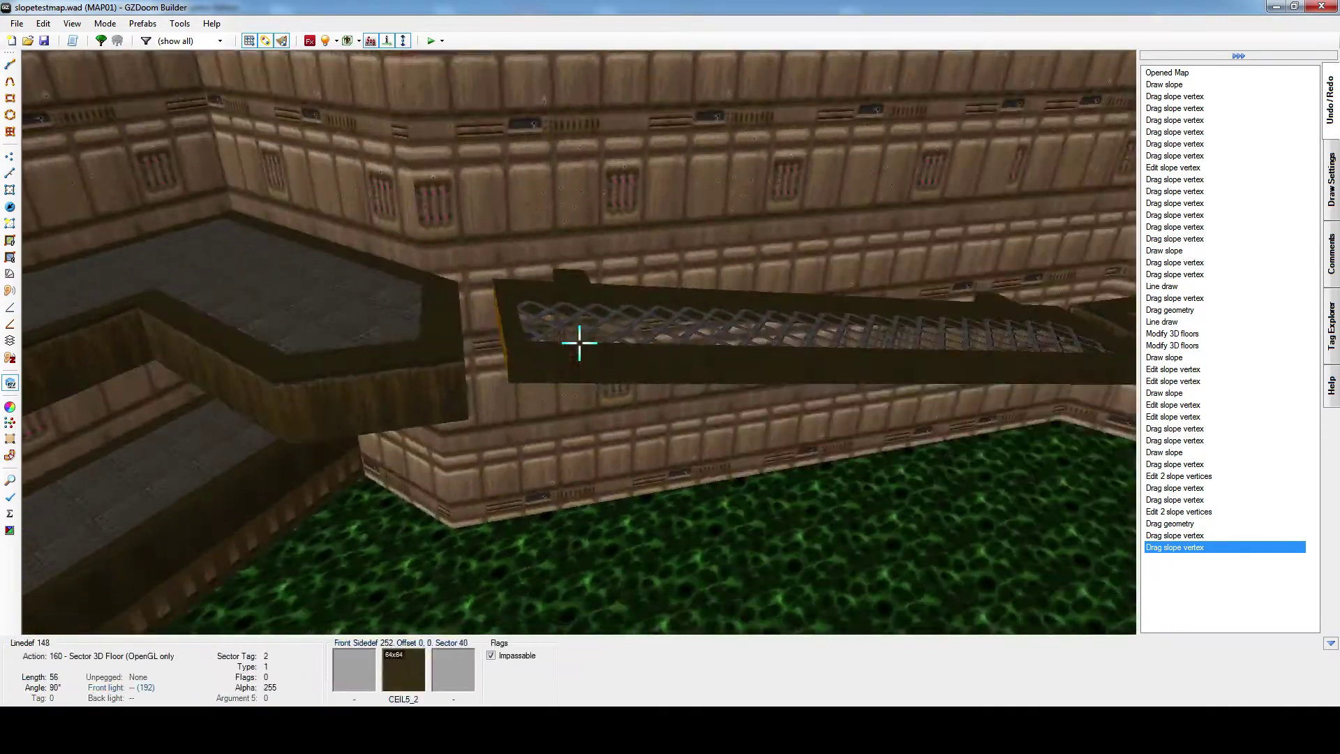
pyautogui.press('e')
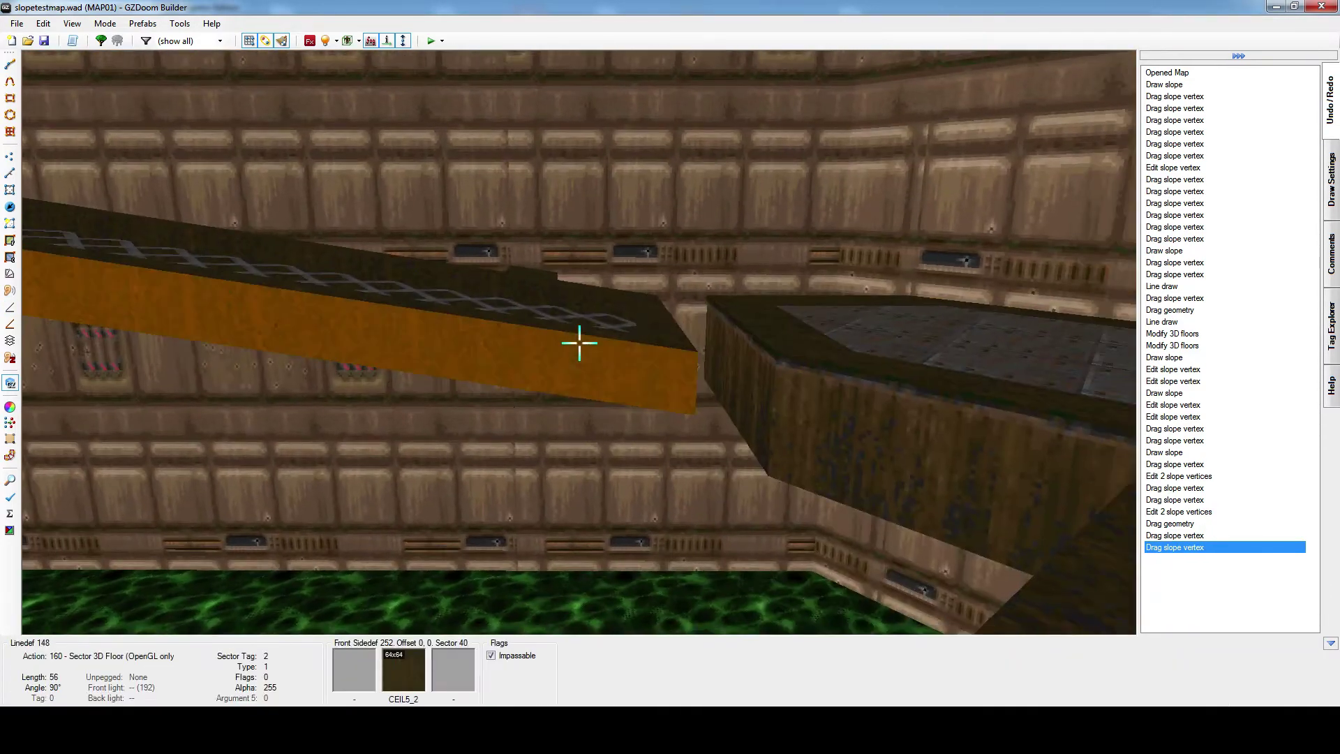
pyautogui.press('e')
pyautogui.press('e')
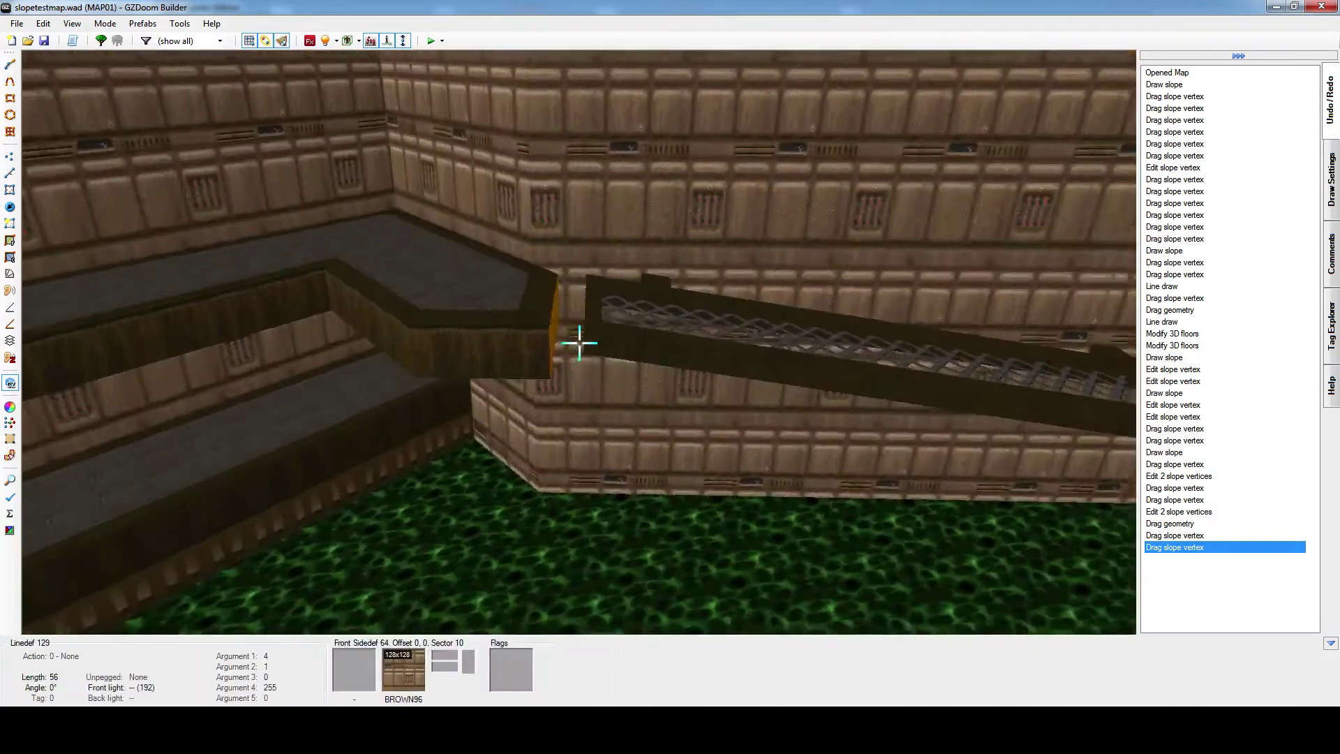
pyautogui.press('d')
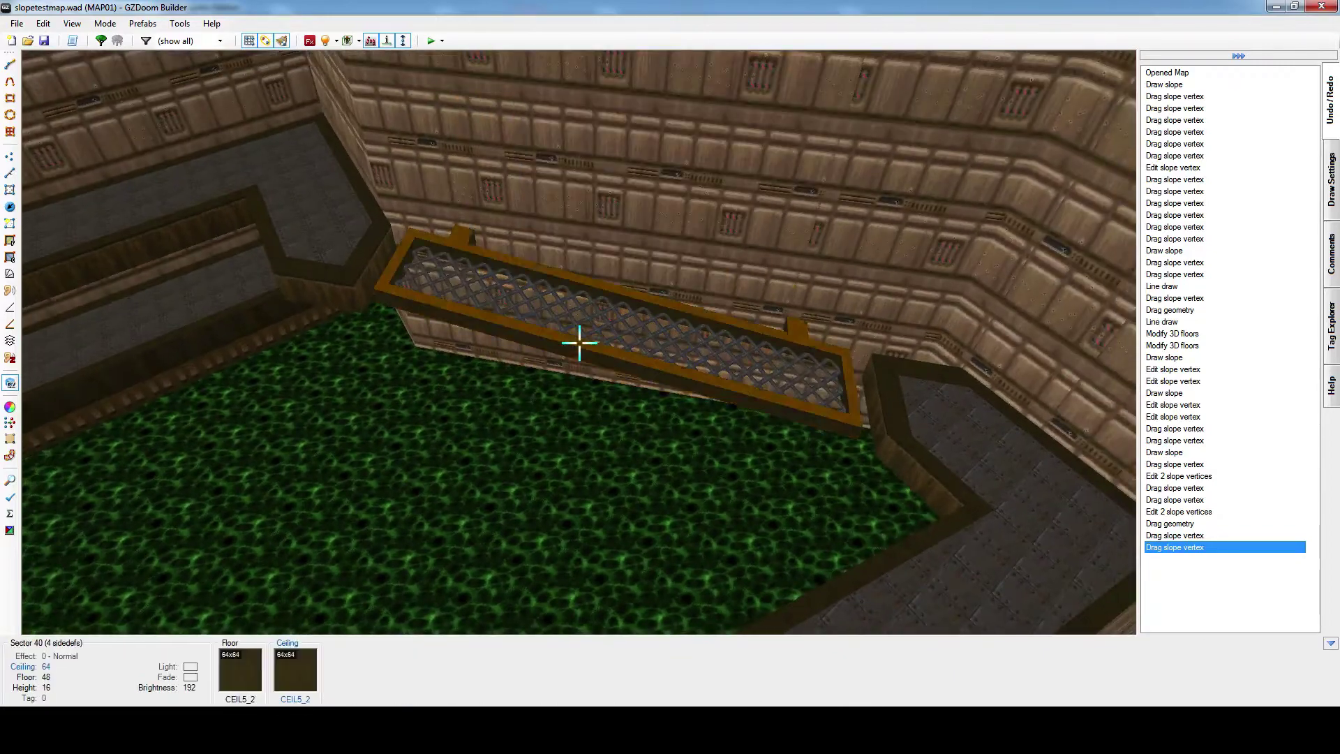
pyautogui.press('e')
pyautogui.press('s')
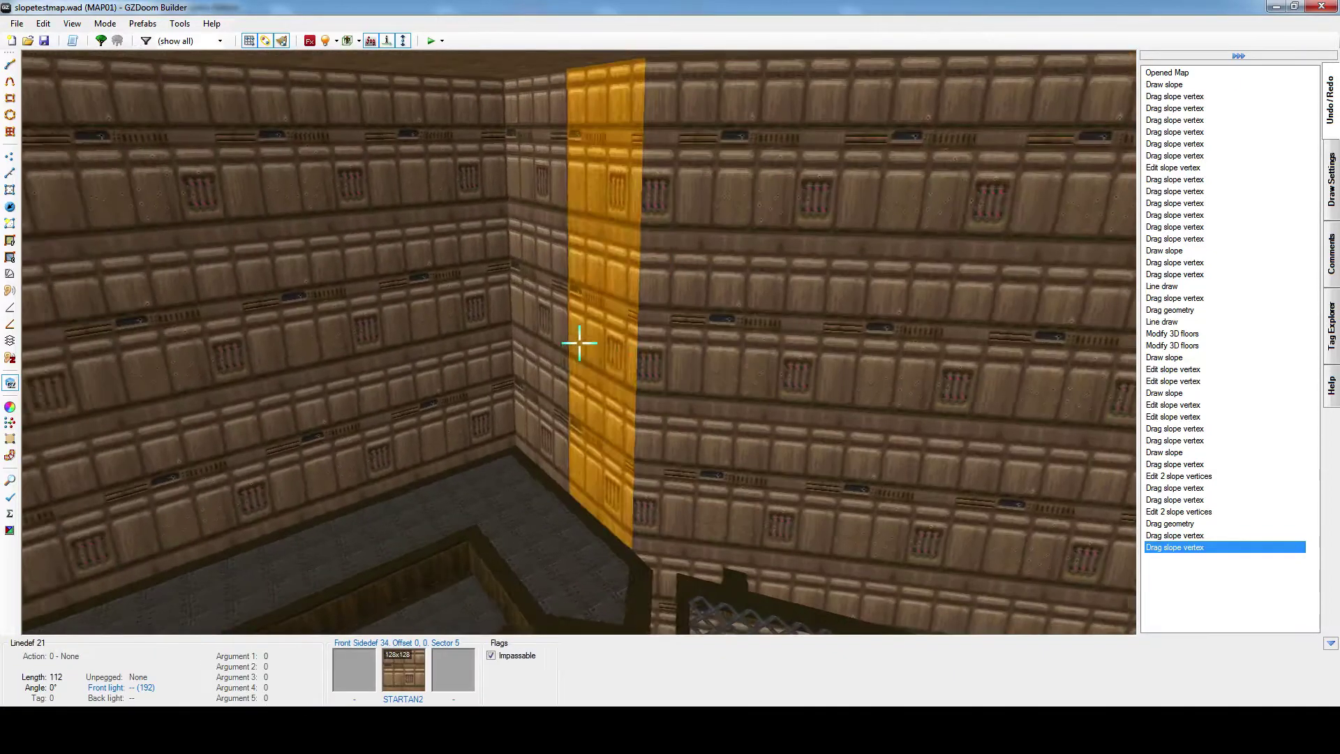
pyautogui.press('f')
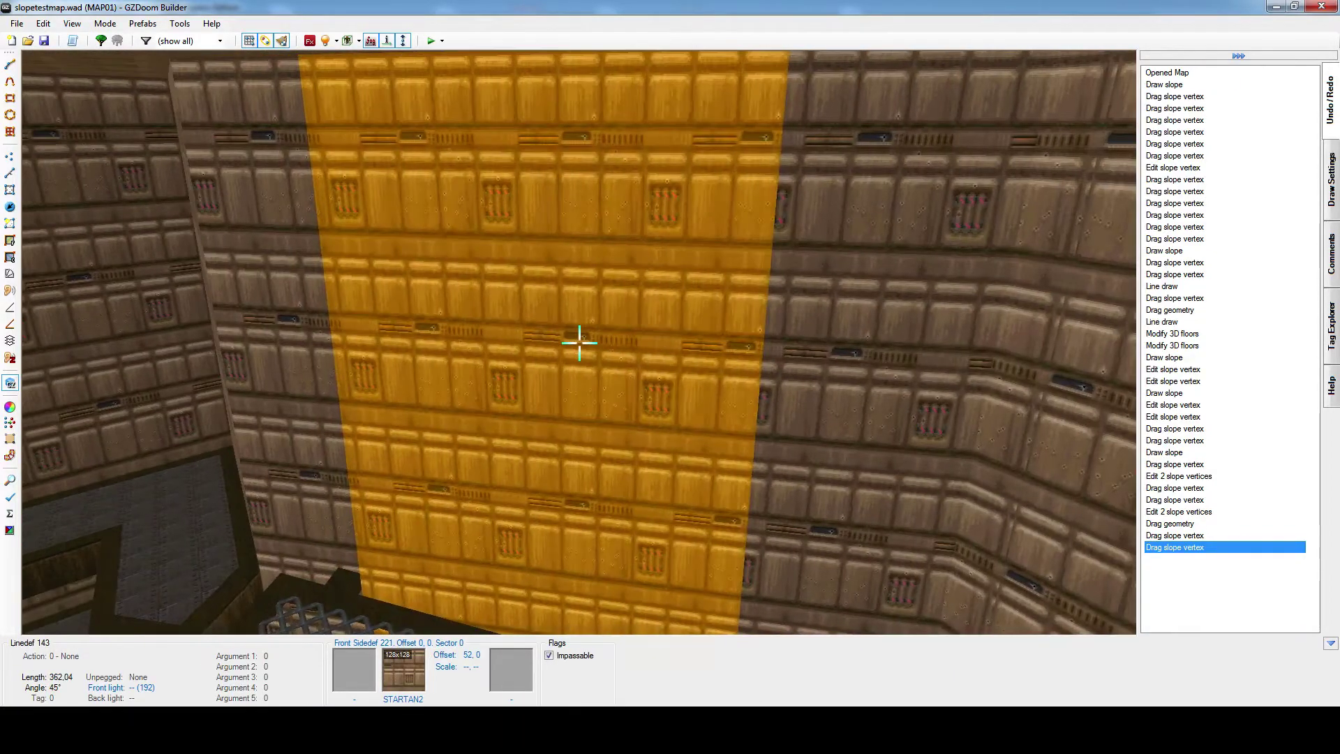
pyautogui.press('w')
pyautogui.press('space')
pyautogui.scroll(-3, 584, 439)
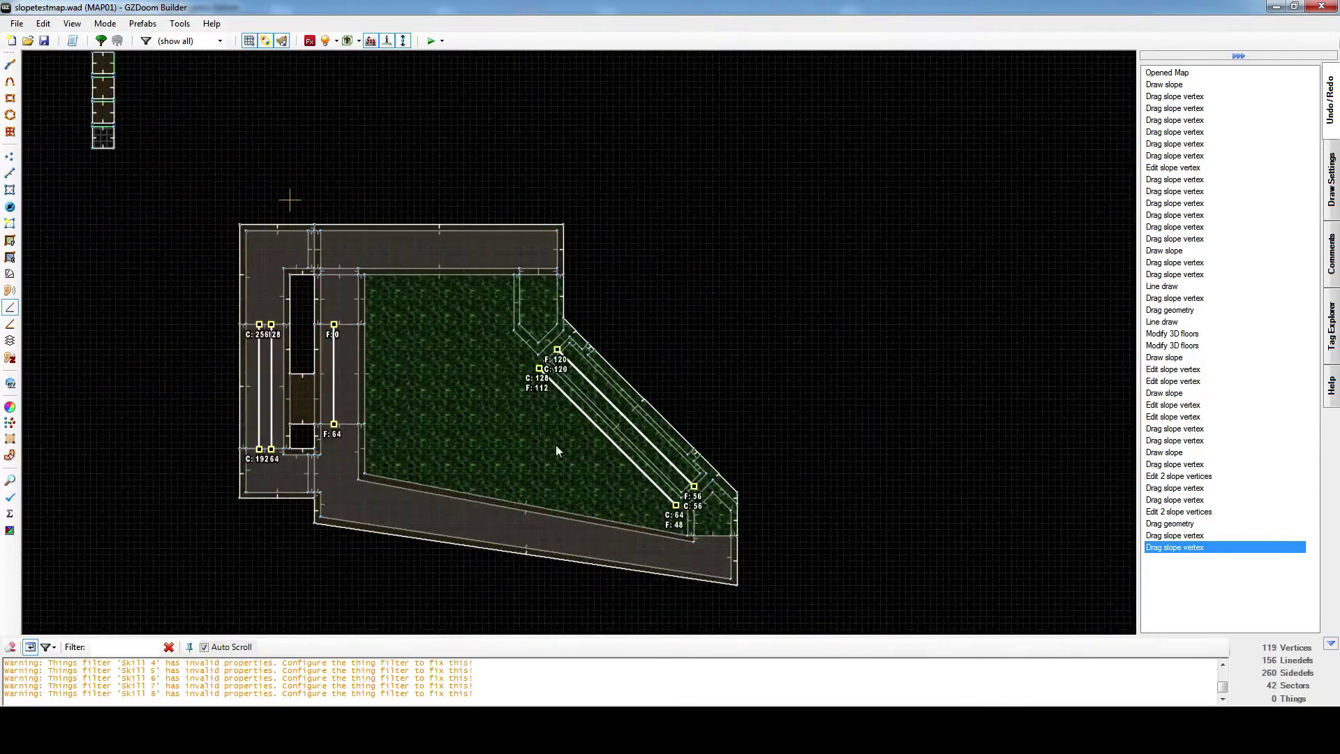